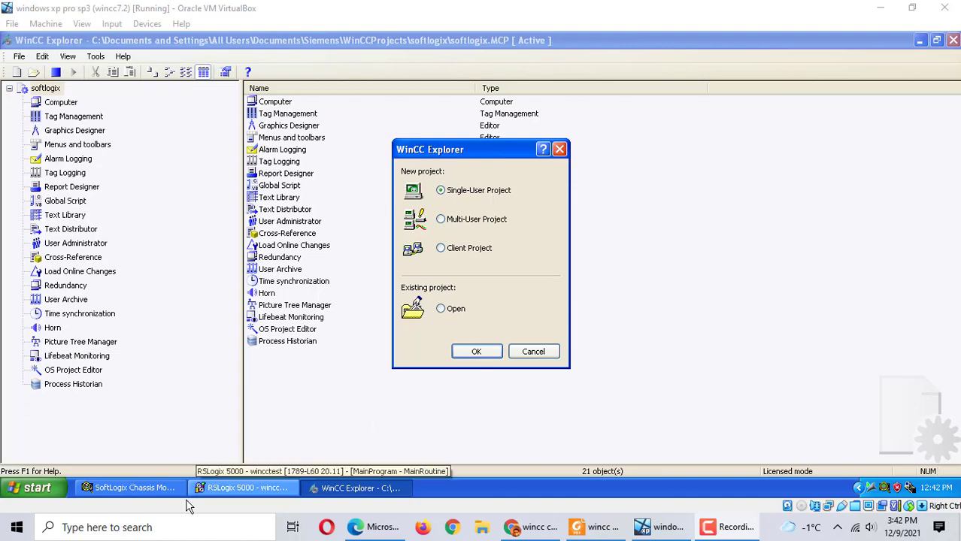
In the RSLogix 5000 MainProgram tags, toggle the start bit on and off to latch the output
click(230, 489)
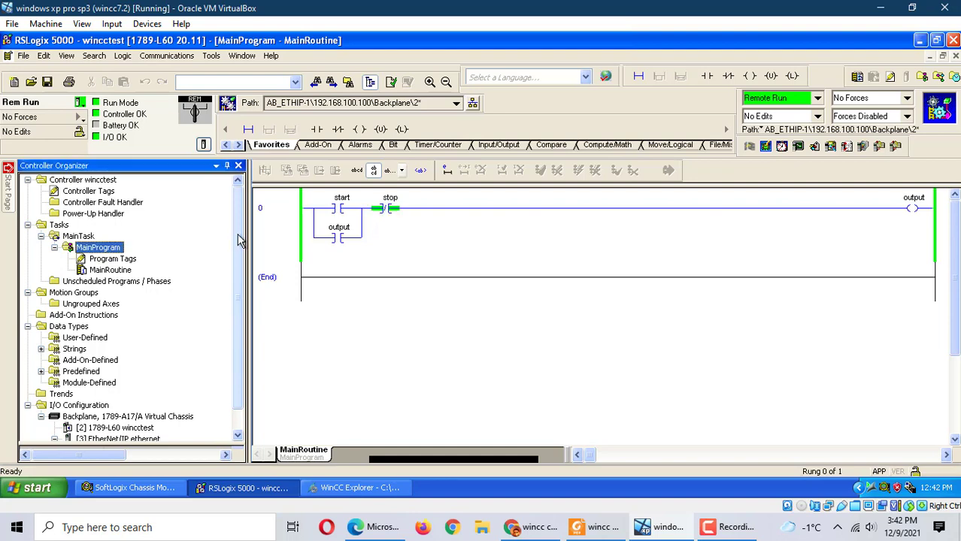
mouse_move(239, 247)
mouse_down()
mouse_move(239, 290)
mouse_move(239, 248)
mouse_up()
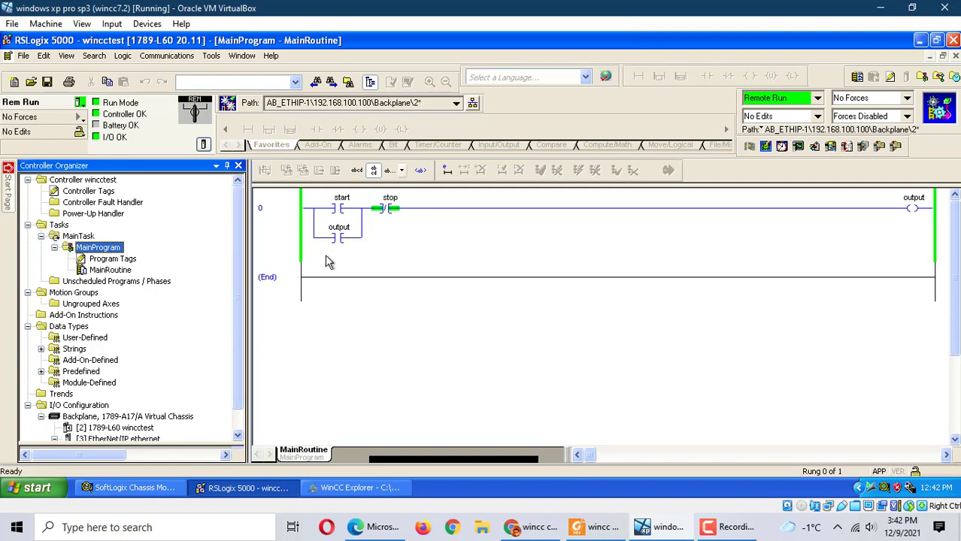
click(338, 208)
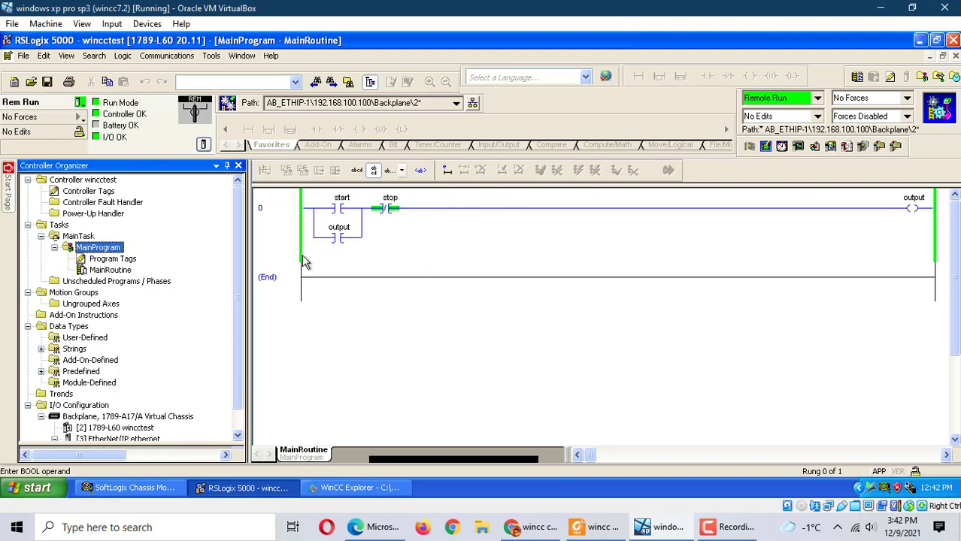
click(94, 263)
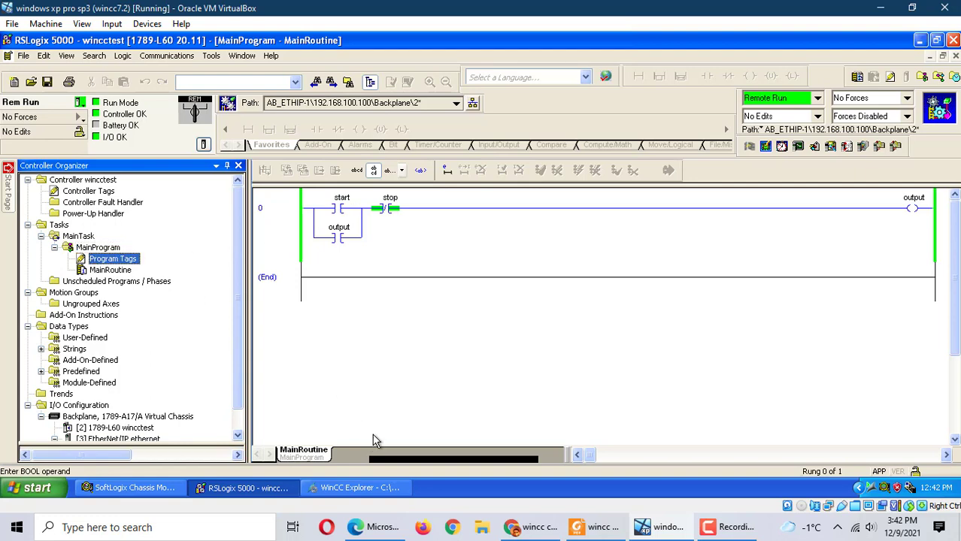
right_click(337, 211)
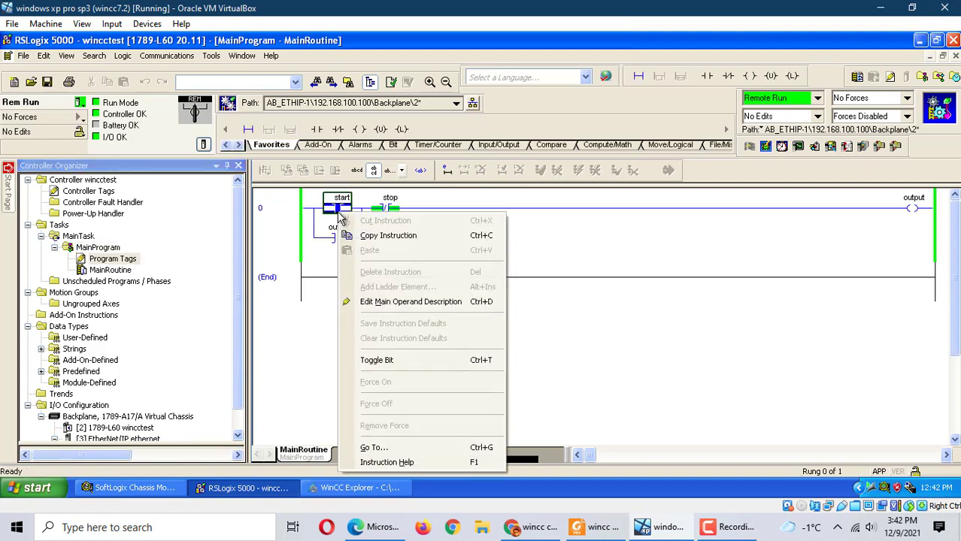
click(387, 360)
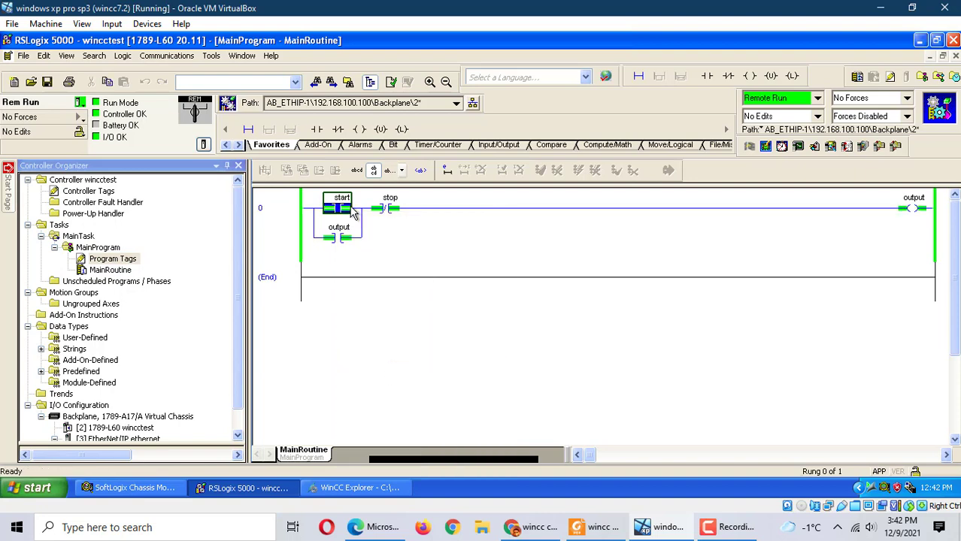
right_click(353, 214)
click(406, 357)
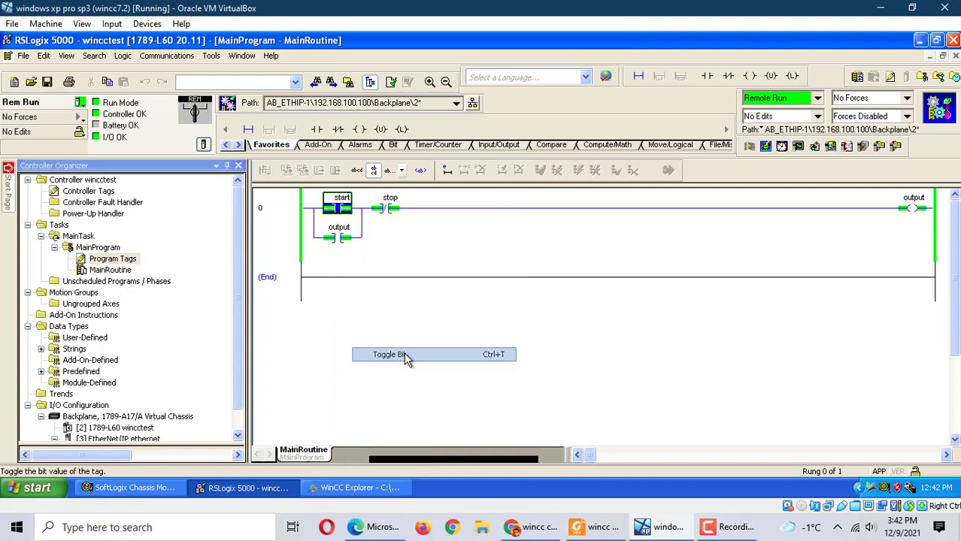
Toggle the stop bit on and off to drop the output
right_click(376, 205)
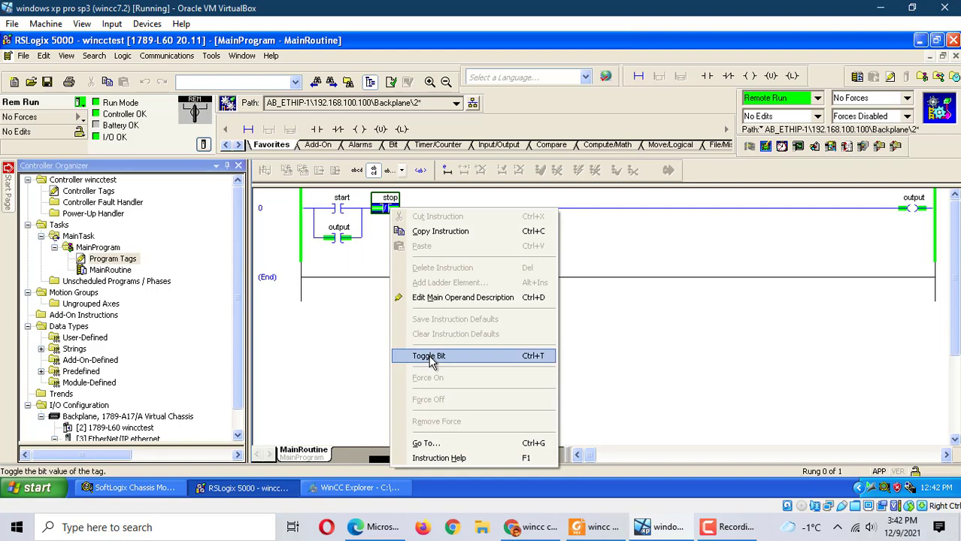
click(430, 359)
right_click(385, 212)
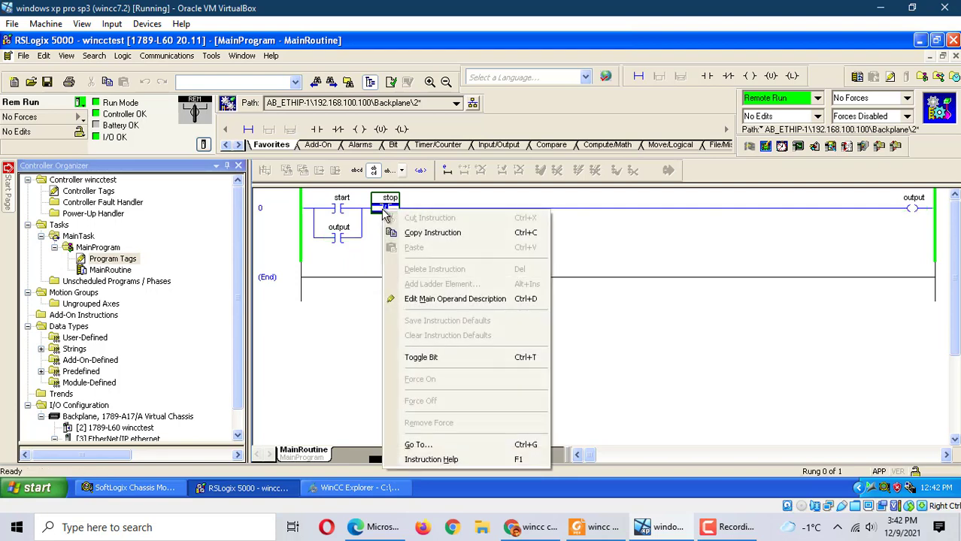
click(432, 358)
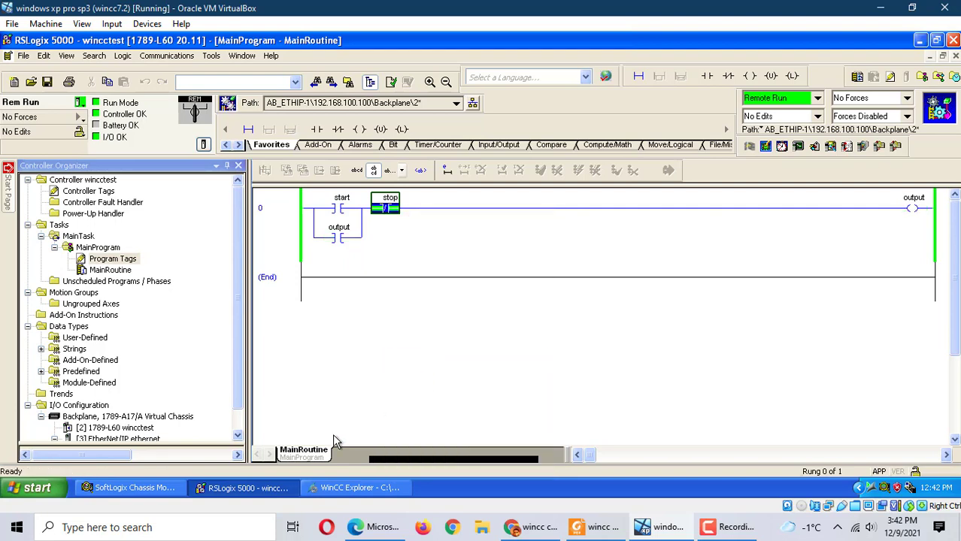
In WinCC Explorer, create a new single-user project named testrslogix
click(351, 489)
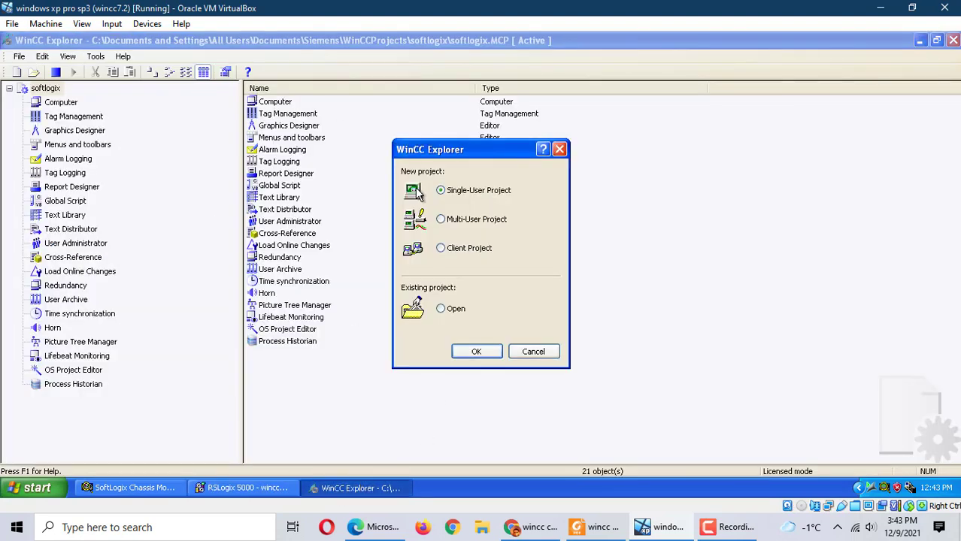
click(476, 352)
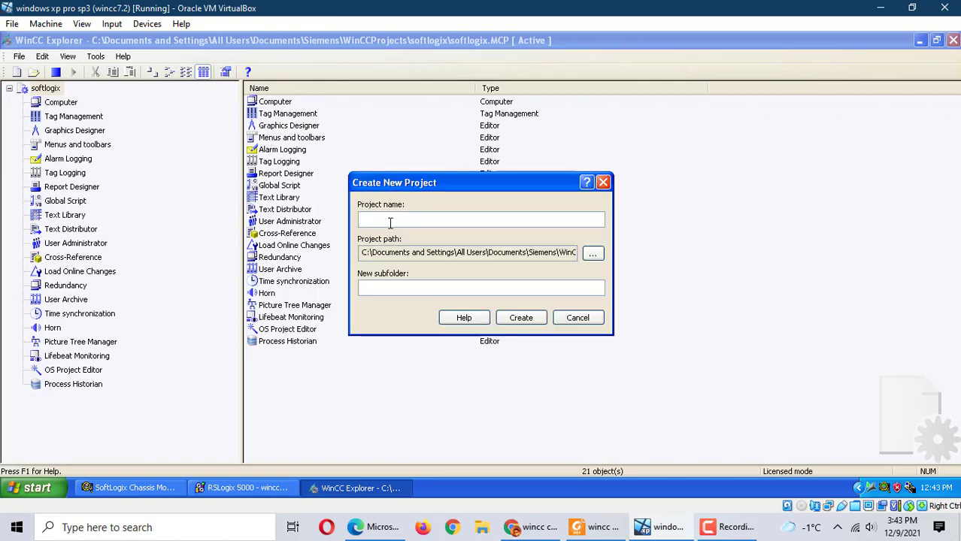
text(test)
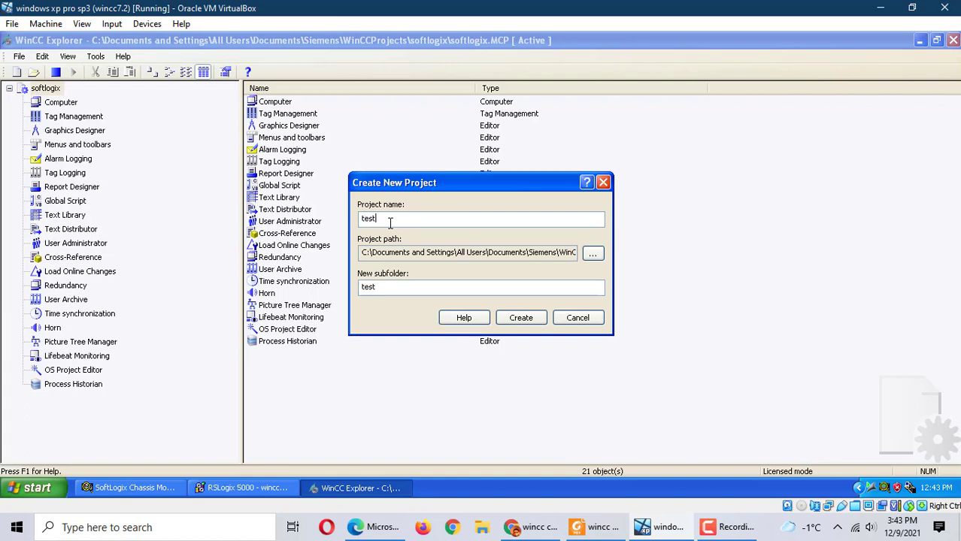
text(rs)
text(log)
text(ox)
key(BackSpace)
key(BackSpace)
text(i)
text(x)
click(514, 318)
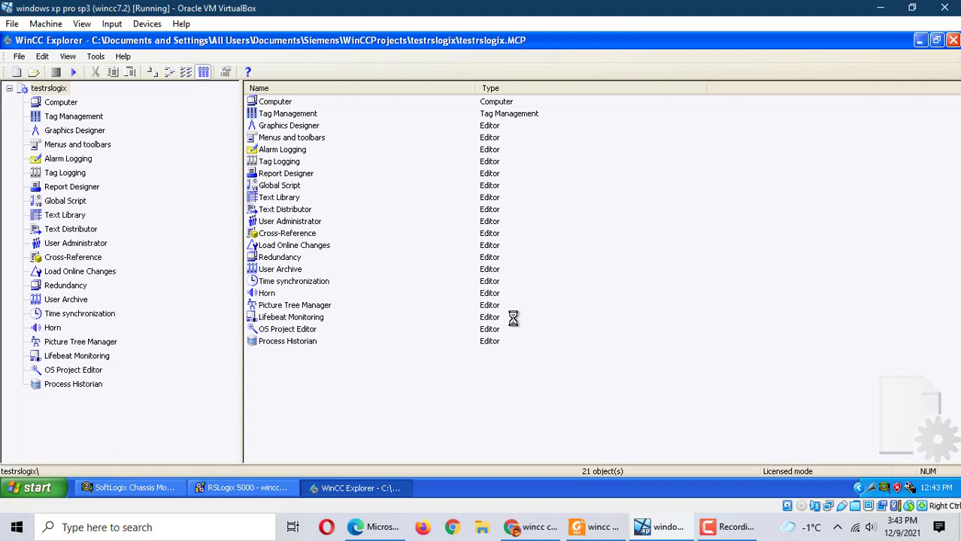
Open testrslogix's Tag Management from the Computer tree in WinCC Configuration Studio
click(66, 103)
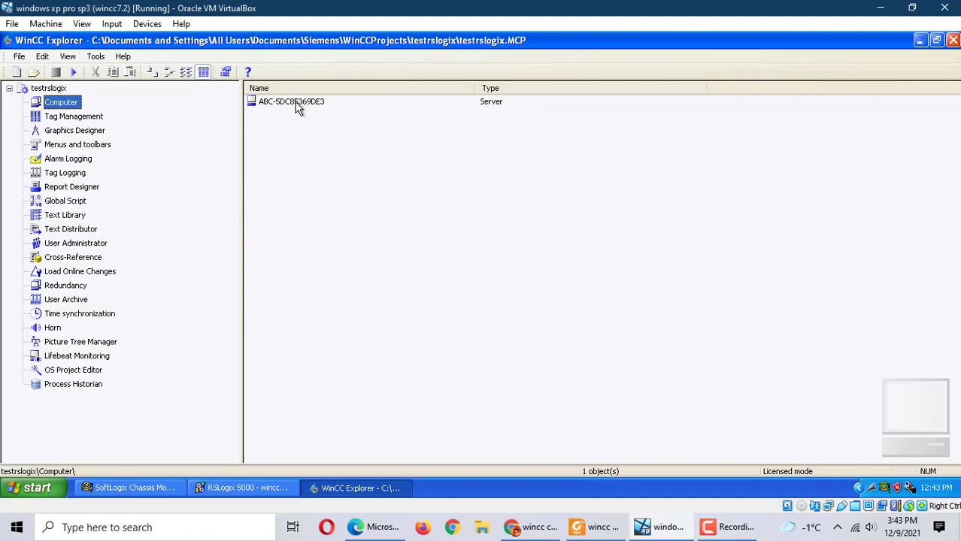
click(88, 118)
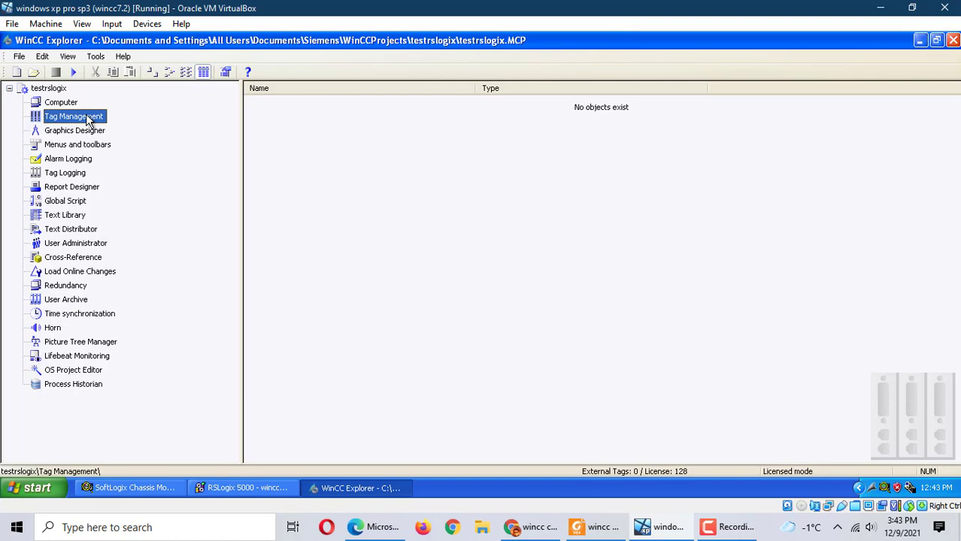
right_click(89, 121)
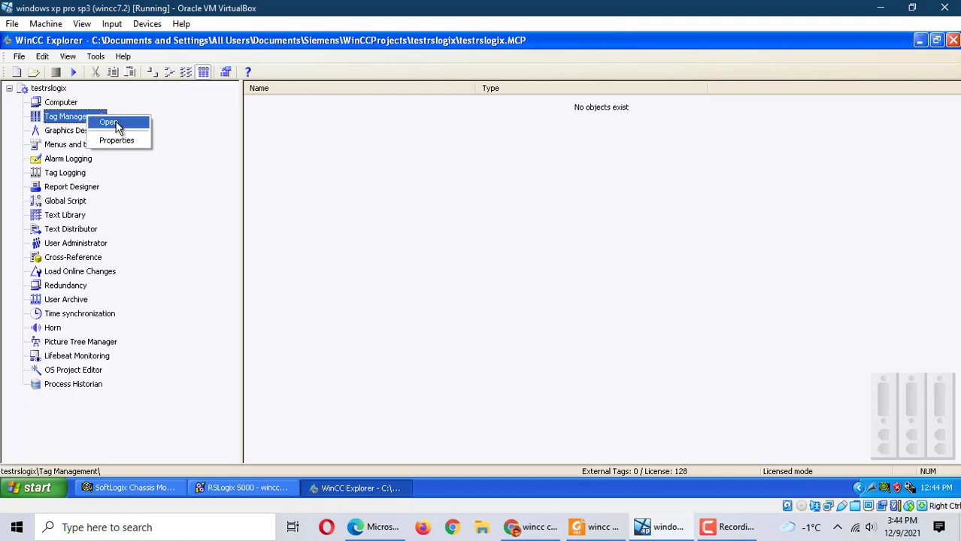
click(112, 122)
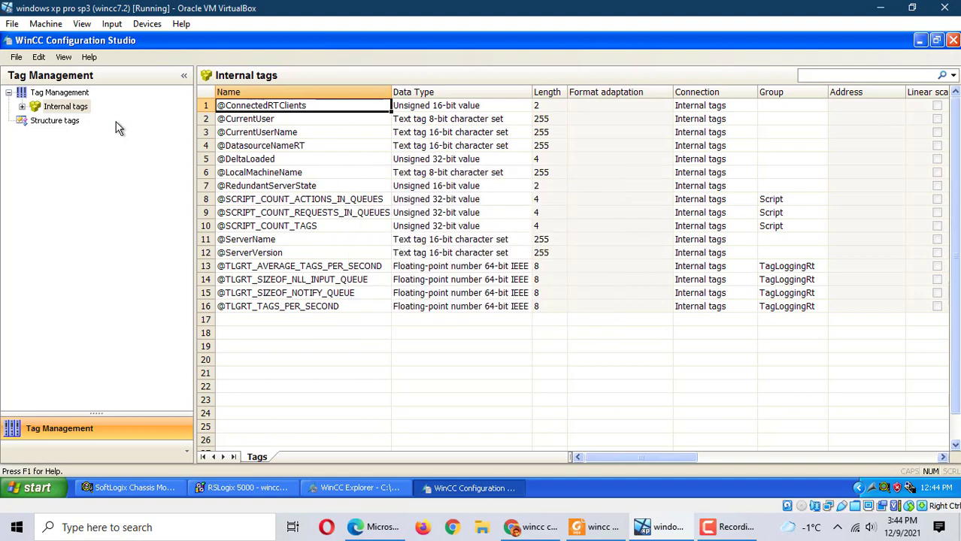
Add the Allen Bradley - Ethernet IP driver and NewConnection_1 under E/IP ControlLogix
right_click(76, 98)
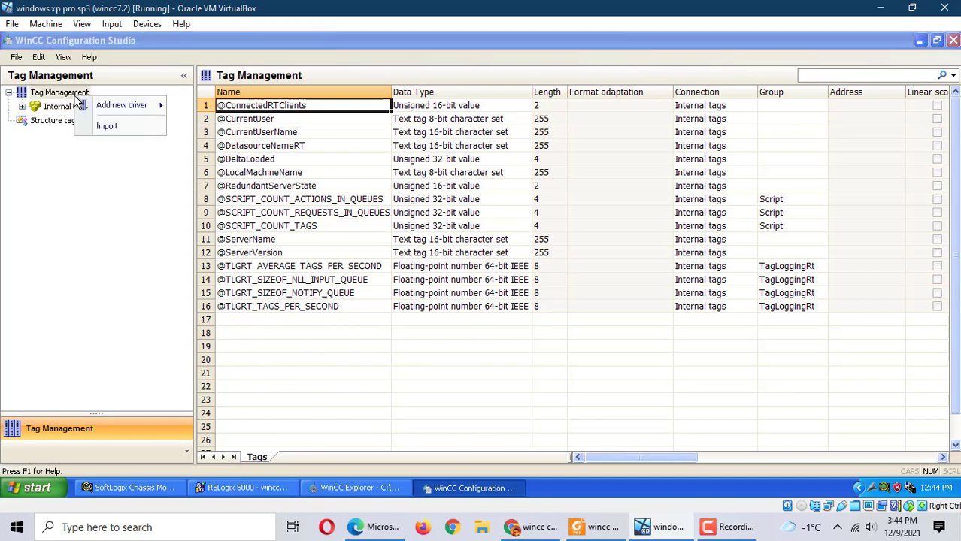
mouse_move(121, 106)
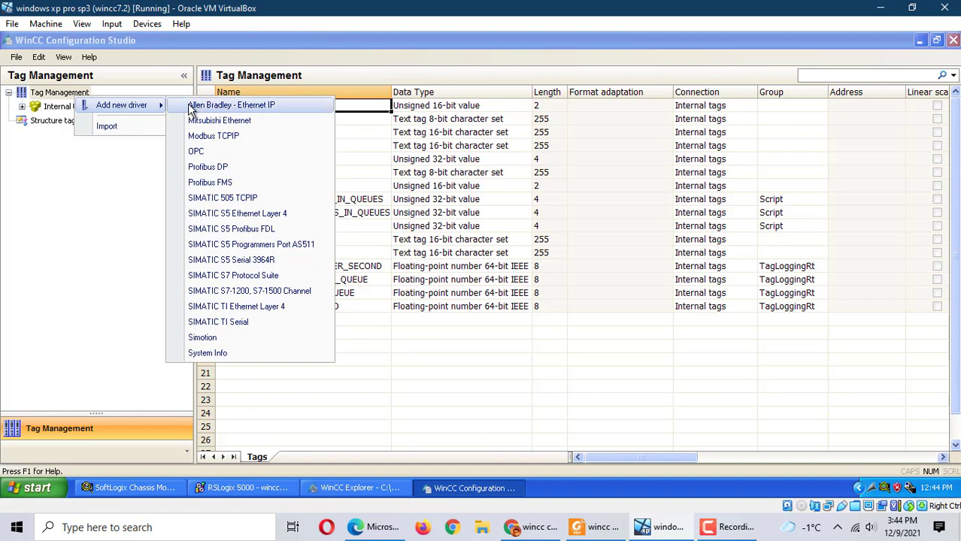
click(245, 106)
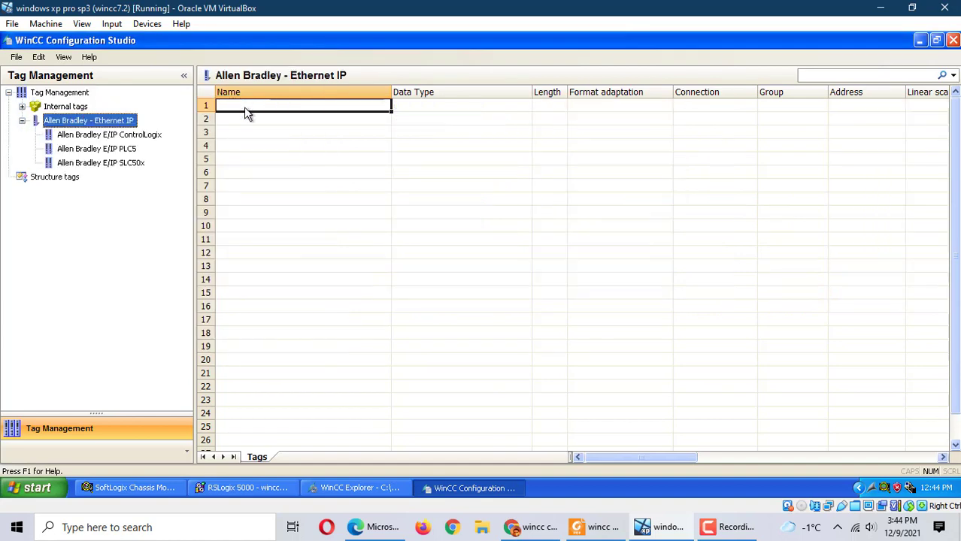
click(128, 137)
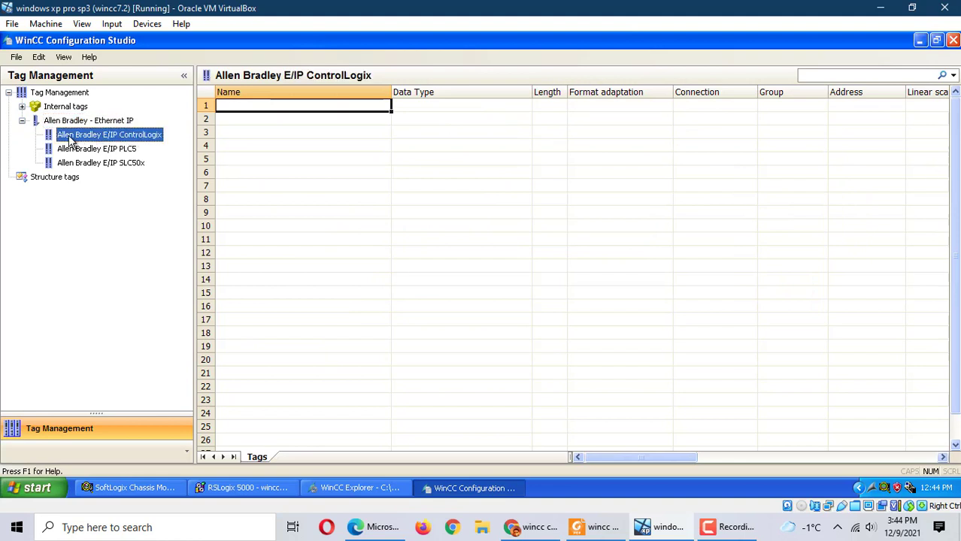
right_click(139, 141)
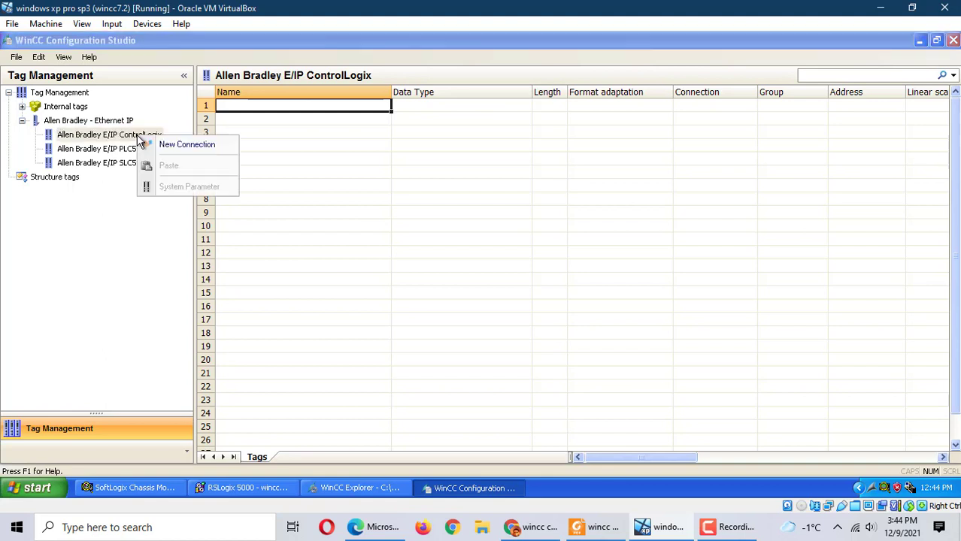
click(172, 144)
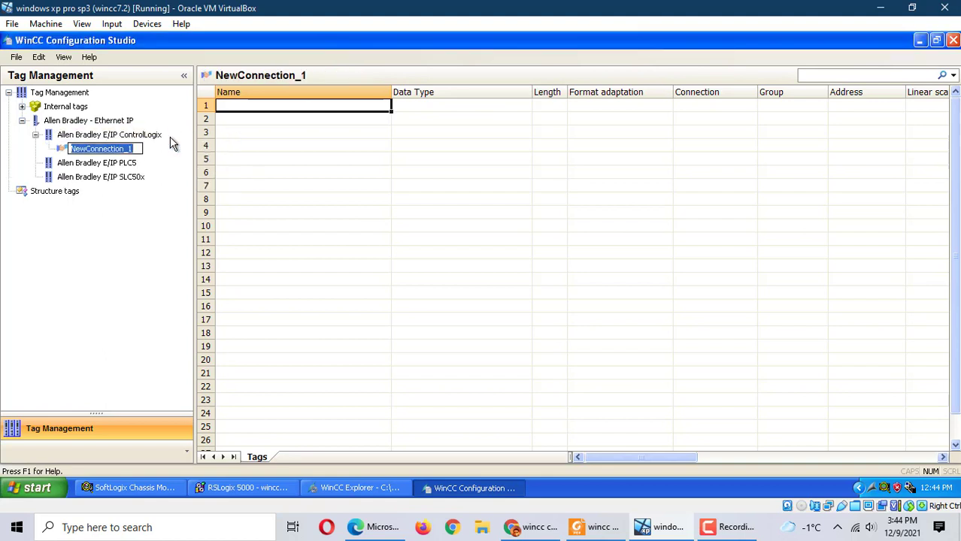
key(Return)
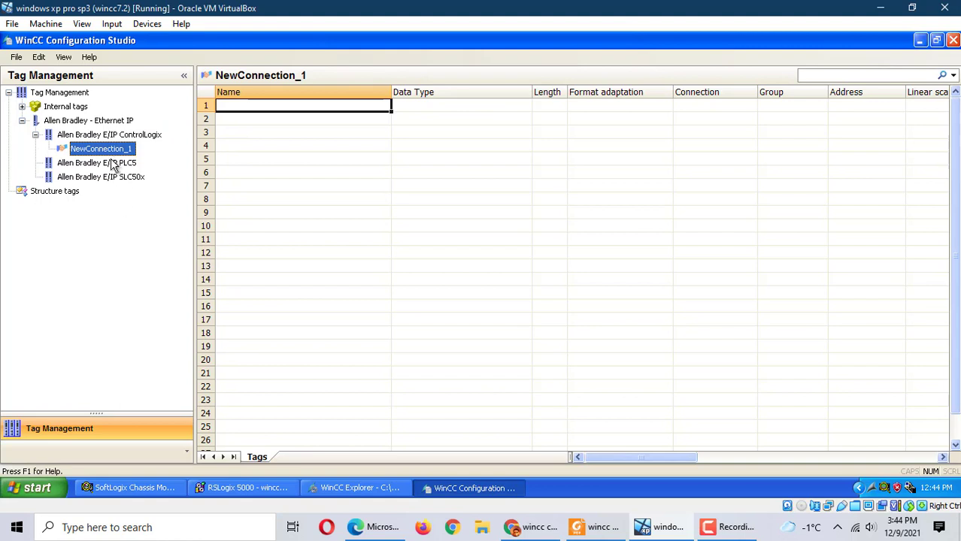
Open NewConnection_1's connection parameters and enter IP address 192.168.100.100
right_click(111, 151)
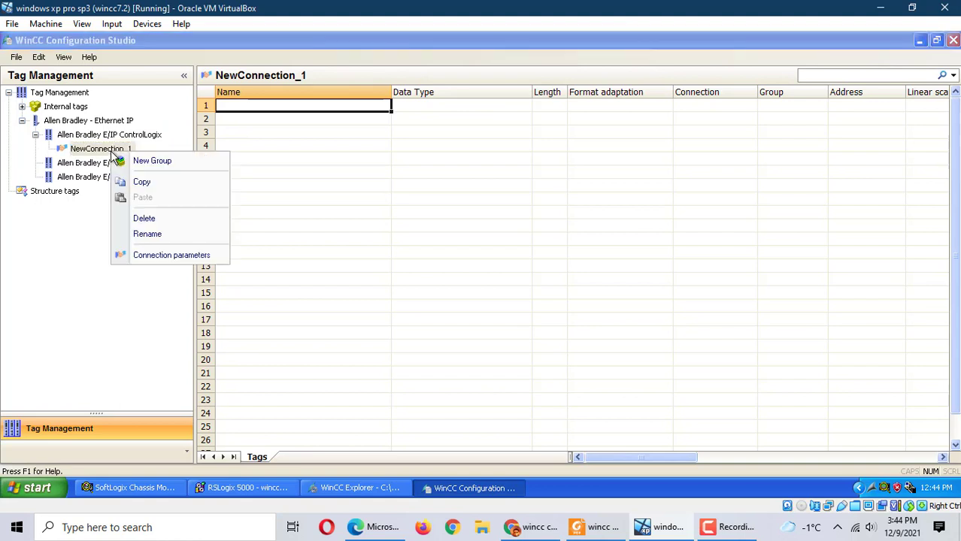
click(166, 256)
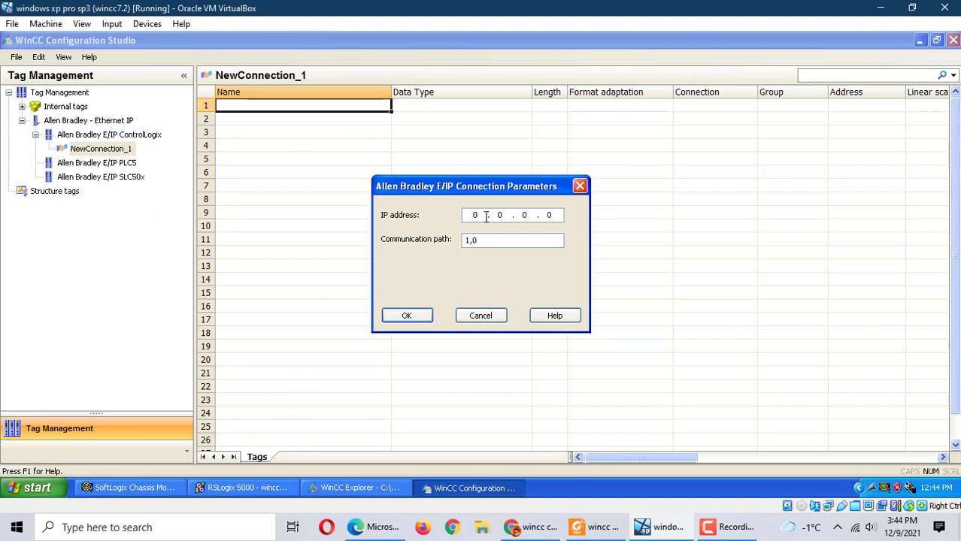
text(92 . 166 . 8)
key(BackSpace)
text(8 . 100 . 100)
double_click(485, 240)
click(485, 241)
Check the controller slot in the SoftLogix chassis monitor and set the communication path to 1,2
click(127, 488)
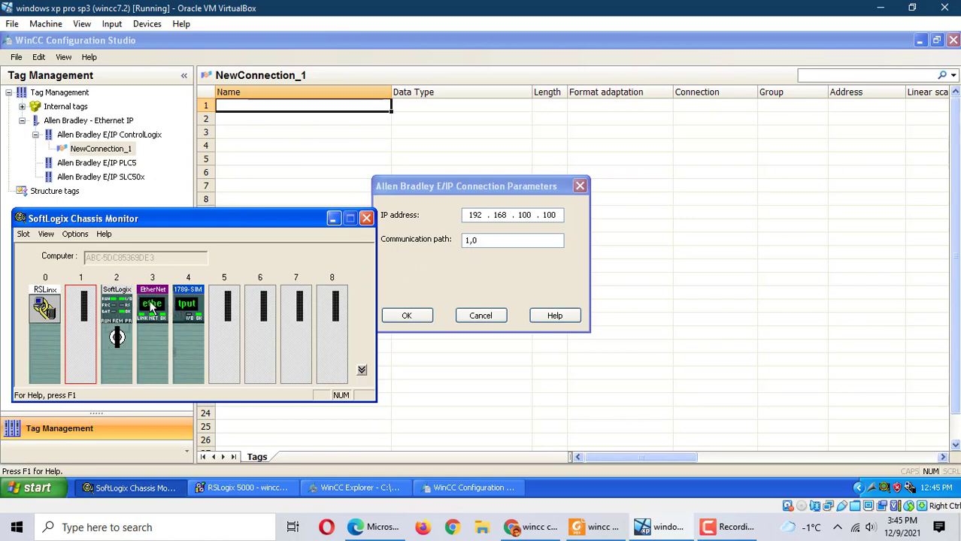
click(493, 242)
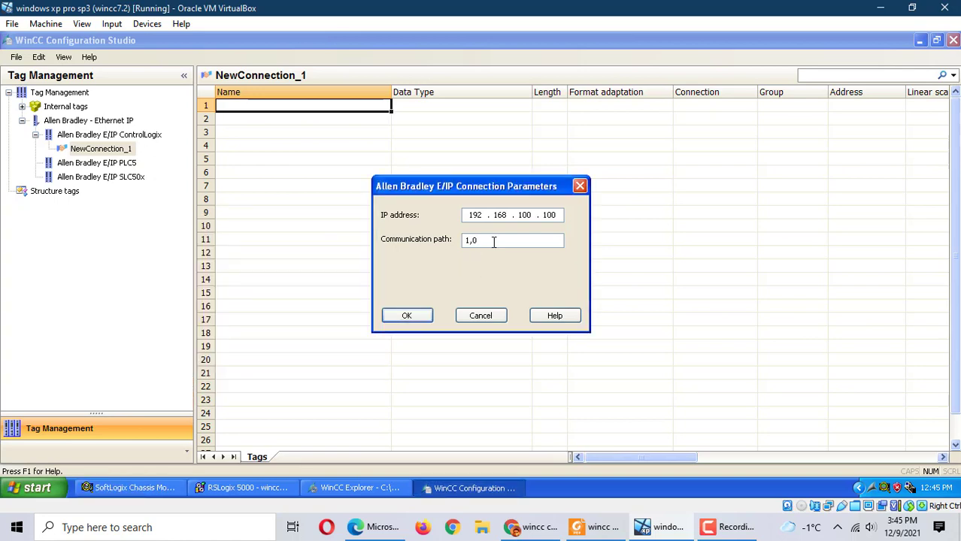
key(BackSpace)
text(2)
click(406, 314)
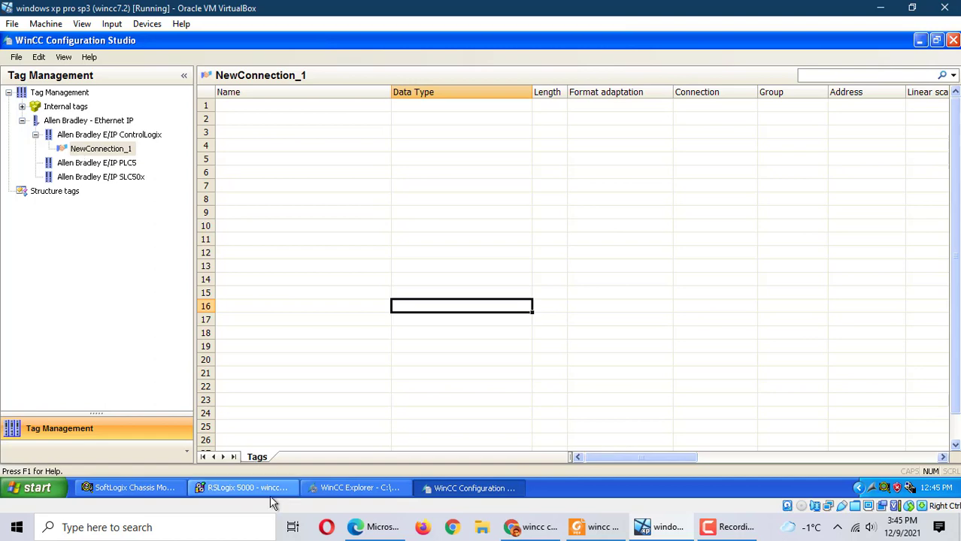
Activate the WinCC runtime, dismiss the missing start picture message, and return to Configuration Studio
click(348, 489)
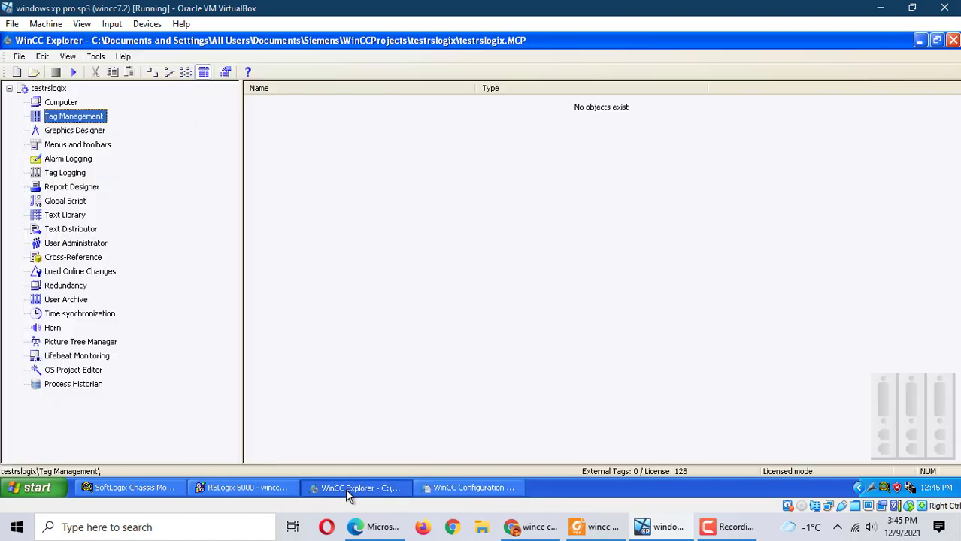
click(70, 71)
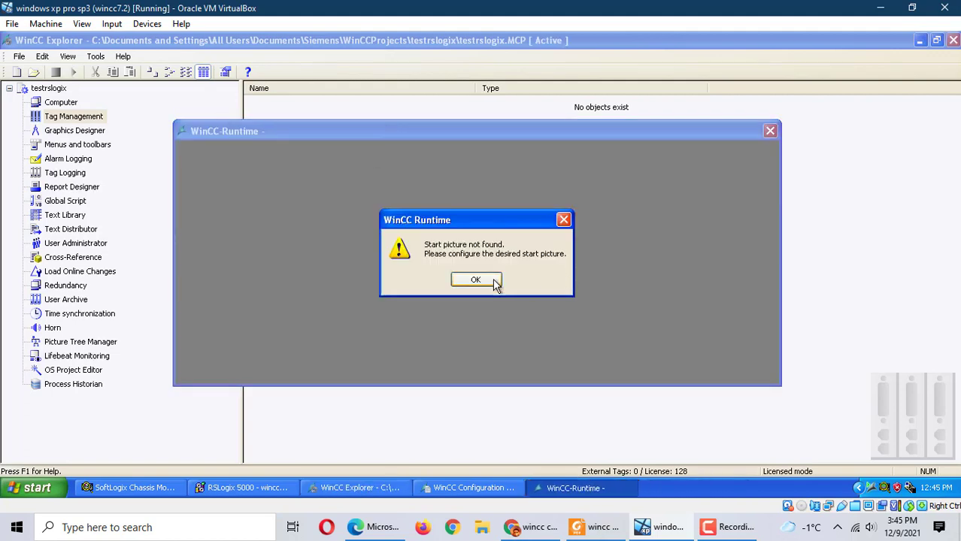
click(494, 281)
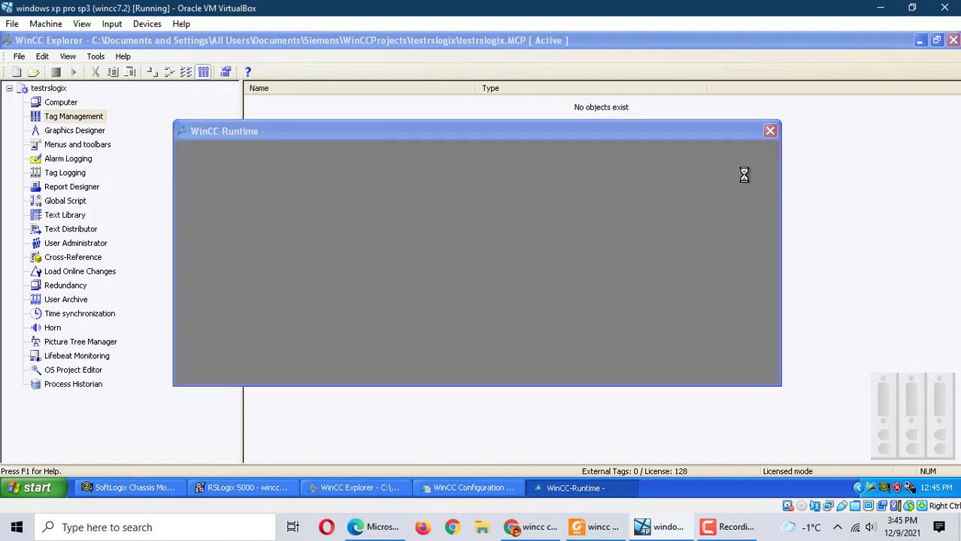
click(565, 339)
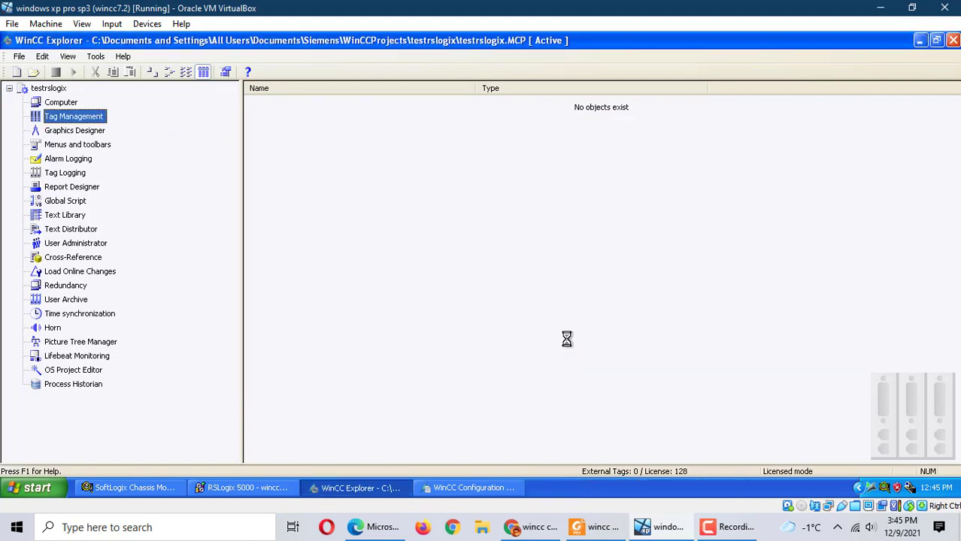
click(517, 486)
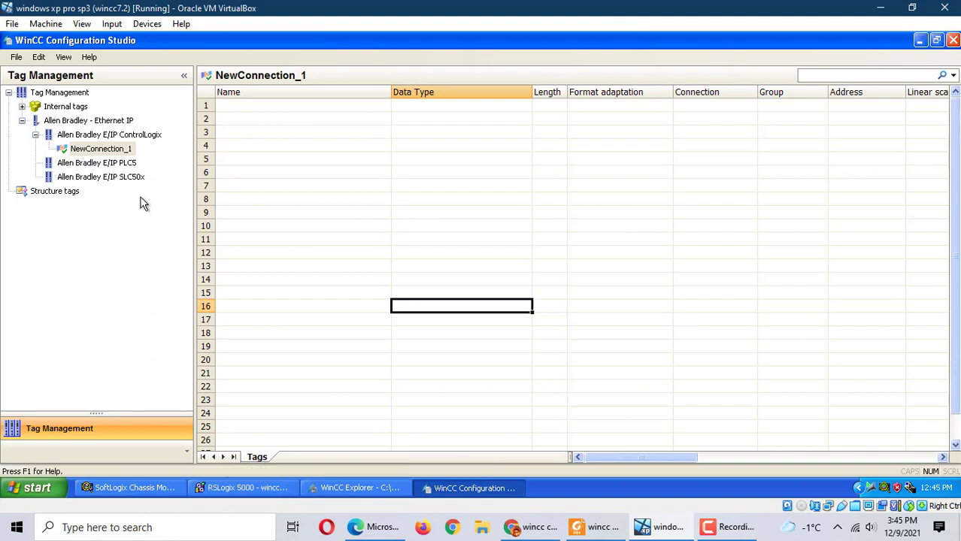
Select the first tag row, then view the RSLogix 5000 MainRoutine ladder for the tag names
click(248, 113)
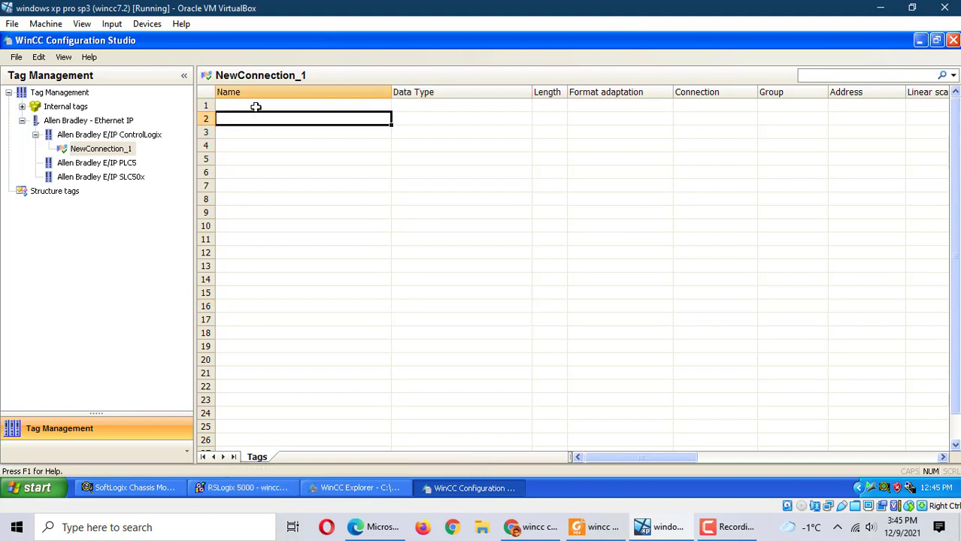
click(255, 107)
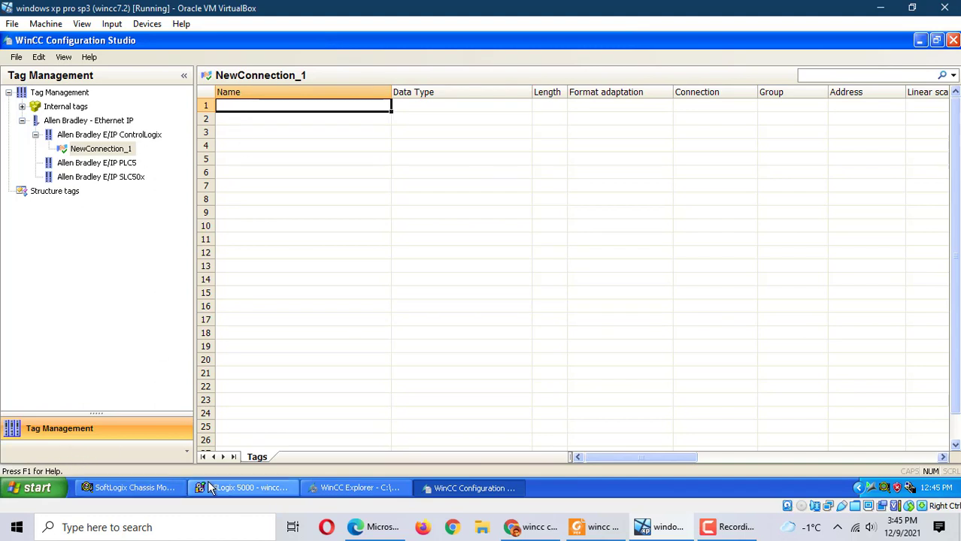
click(153, 491)
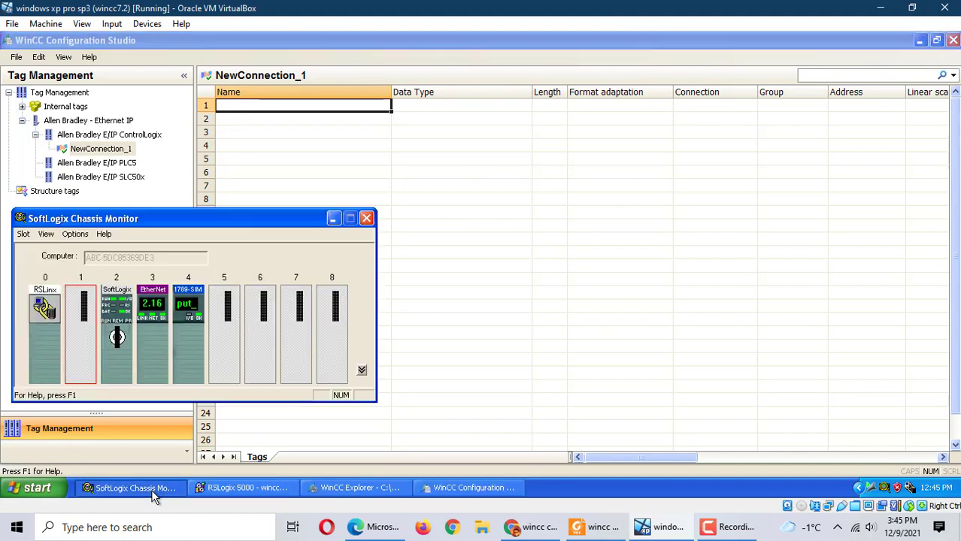
click(224, 490)
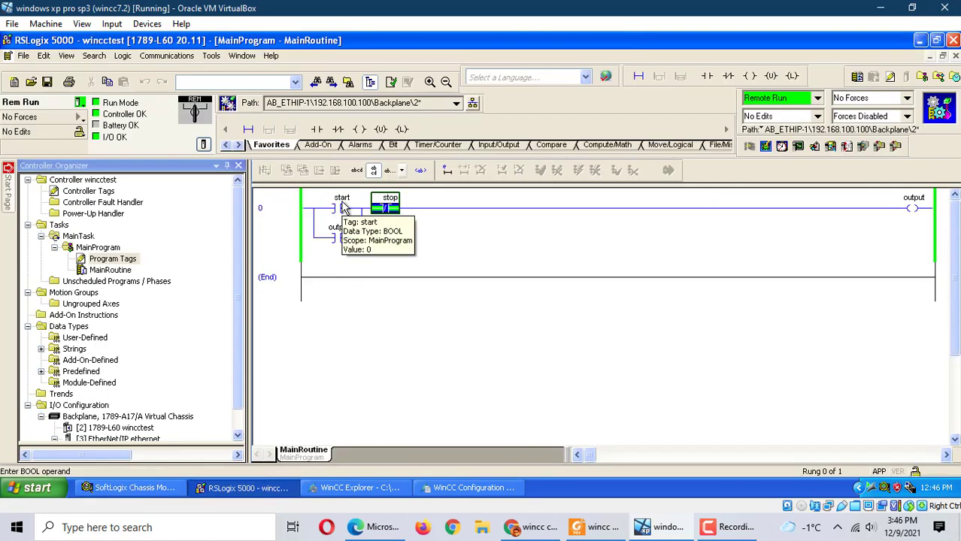
Add a start tag of type Binary Tag in row 1 of NewConnection_1's table
click(478, 489)
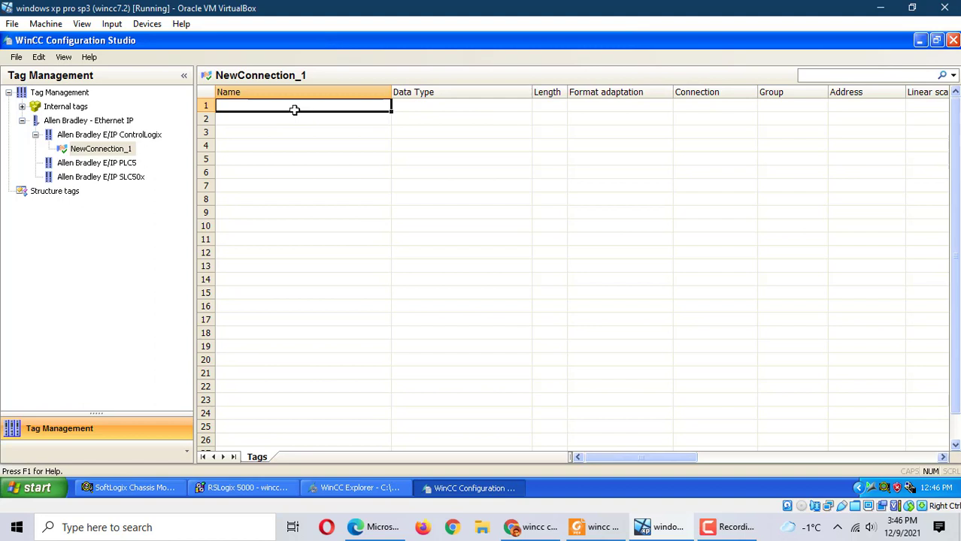
text(start)
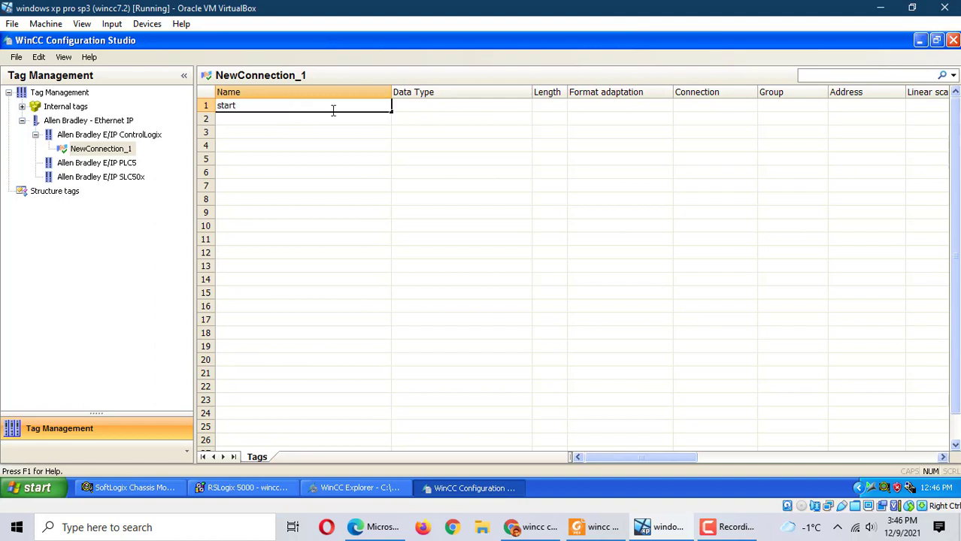
click(517, 105)
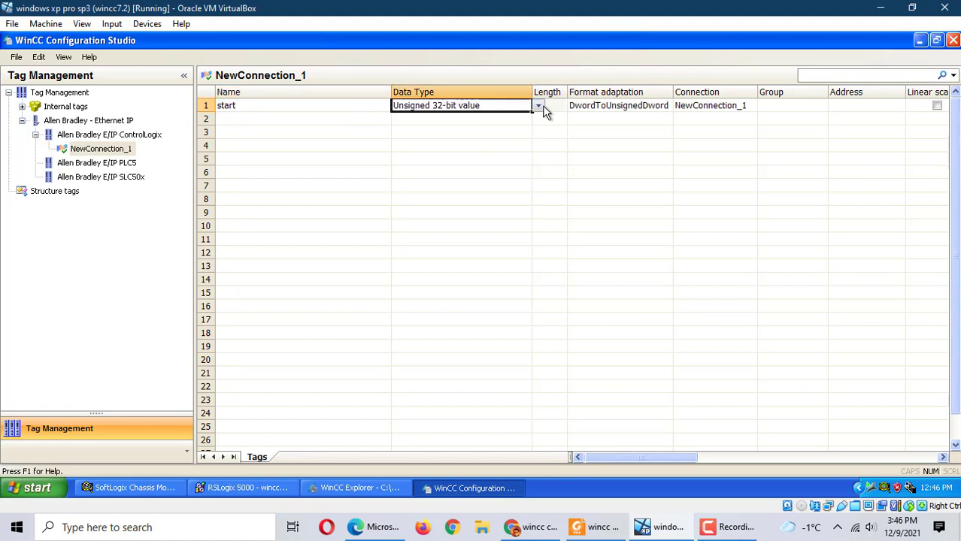
click(544, 106)
click(521, 106)
click(538, 106)
click(450, 119)
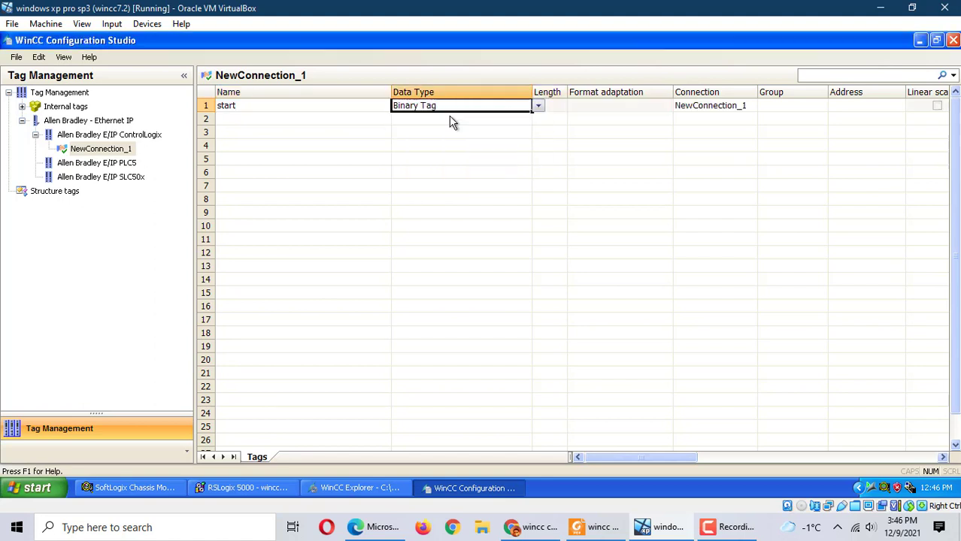
Add a stop tag of type Binary Tag in row 2
click(273, 123)
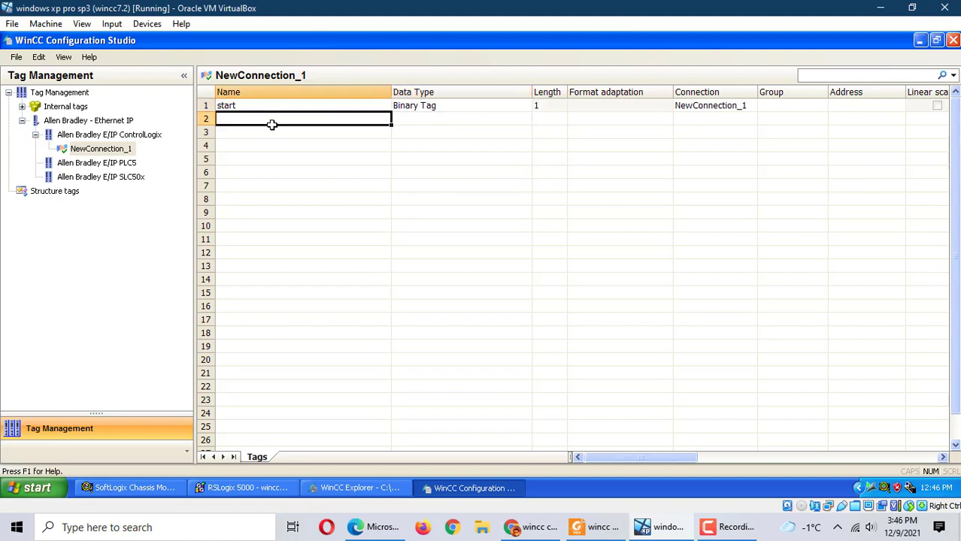
text(sto)
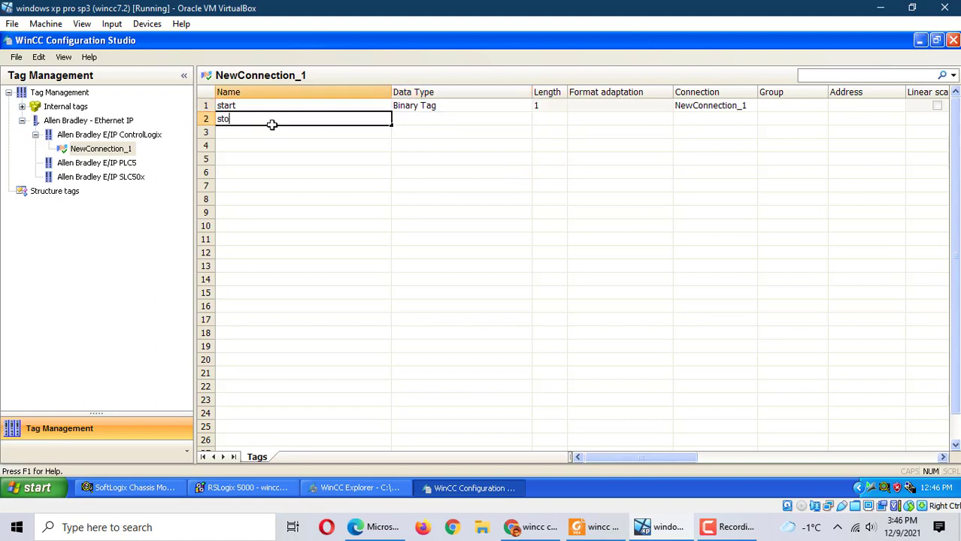
click(487, 119)
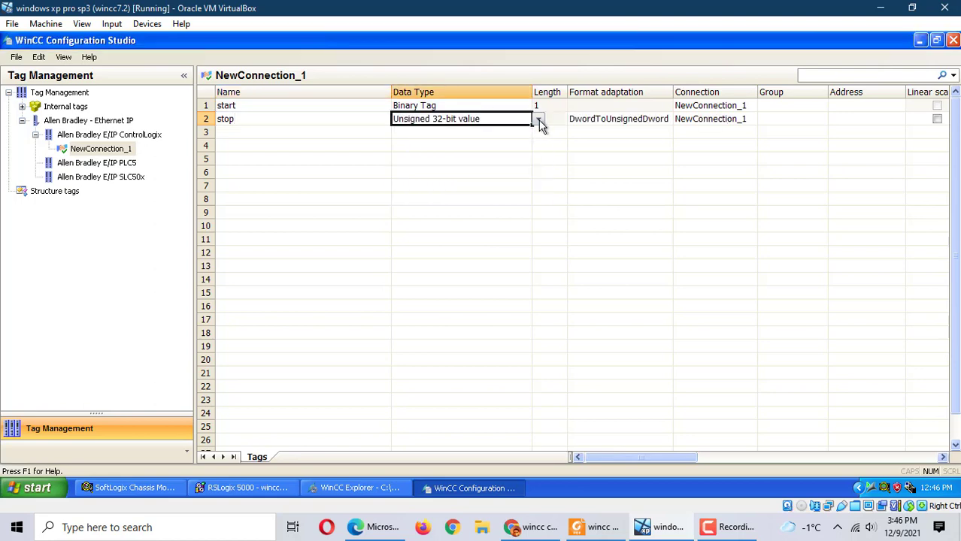
click(539, 122)
click(439, 133)
Add an output tag of type Binary Tag in row 3
click(226, 130)
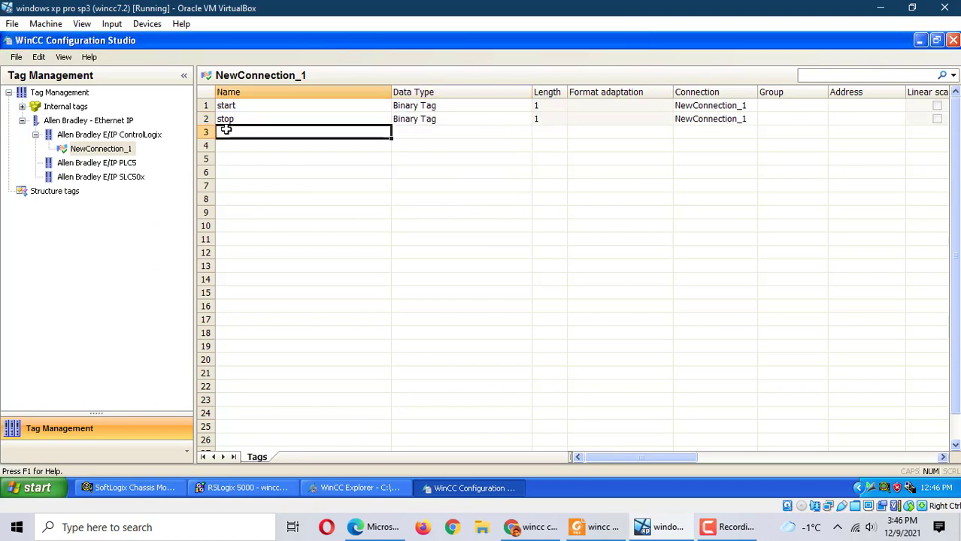
text(ou)
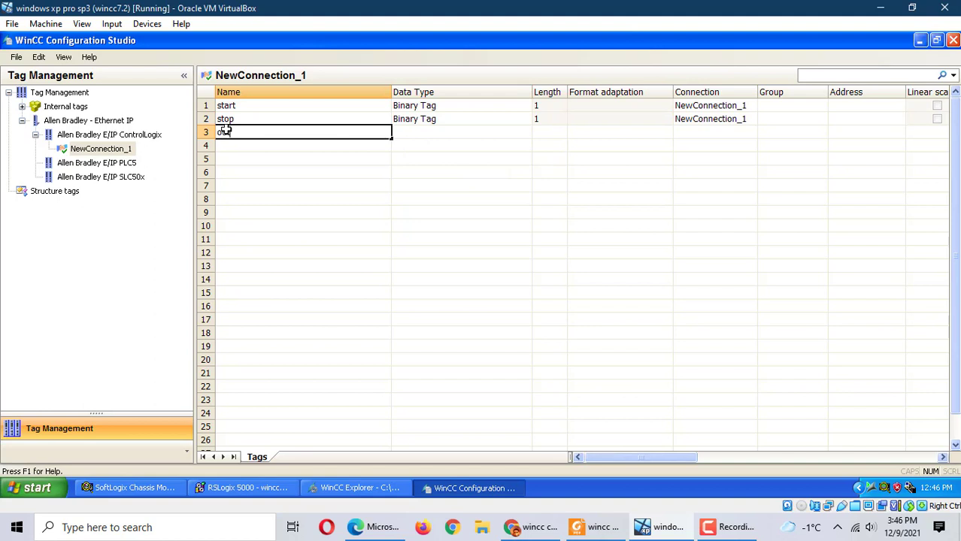
text(tput)
click(476, 134)
click(540, 132)
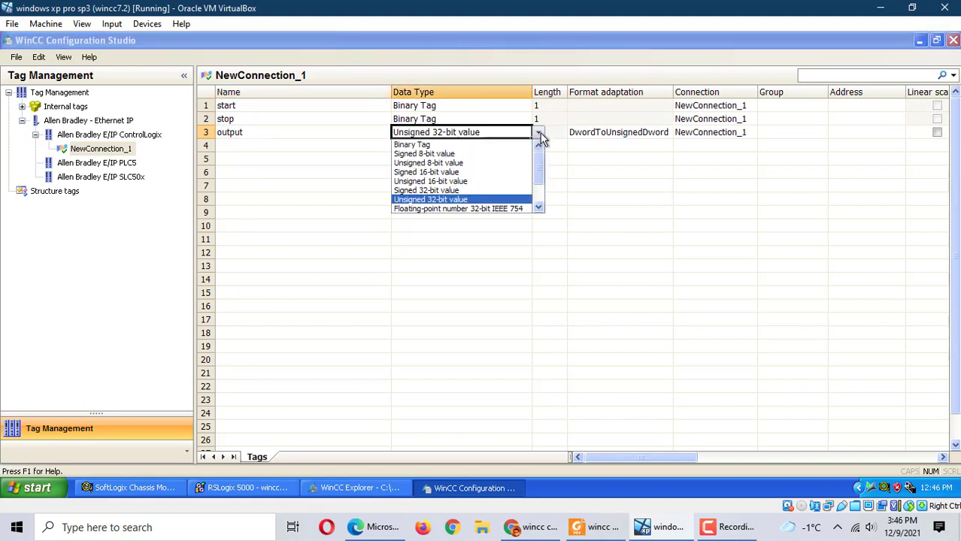
click(422, 148)
click(511, 255)
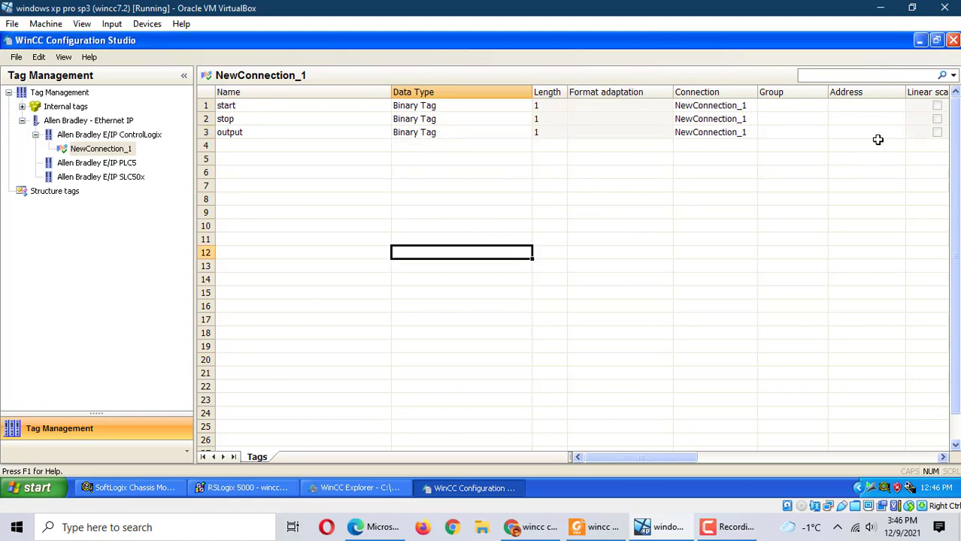
Open the start tag's address entry and check the MainProgram tag names in RSLogix 5000
click(863, 105)
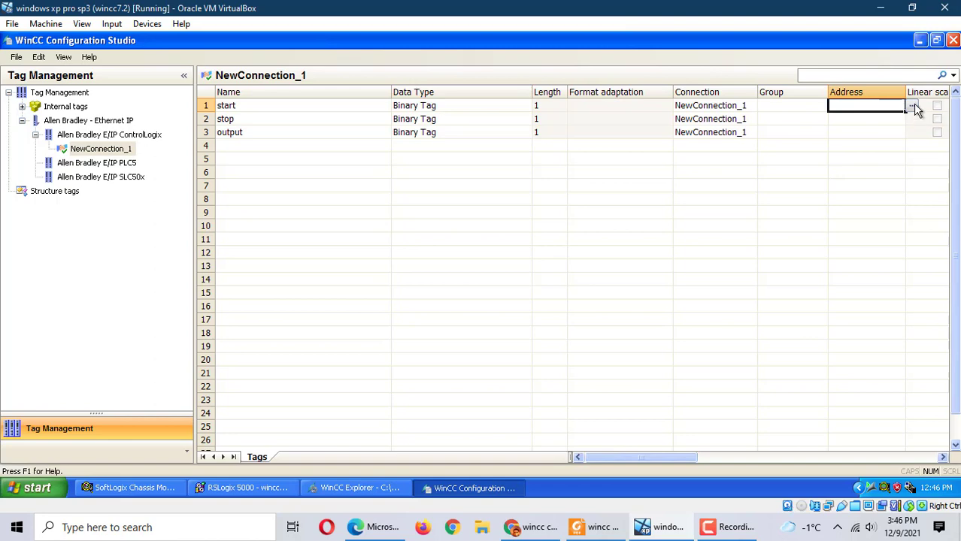
click(914, 107)
click(430, 249)
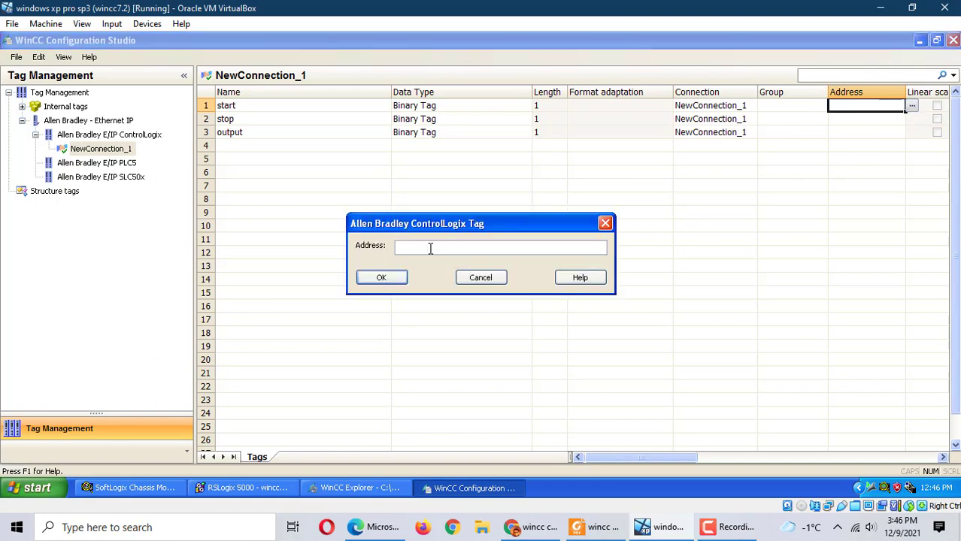
click(249, 489)
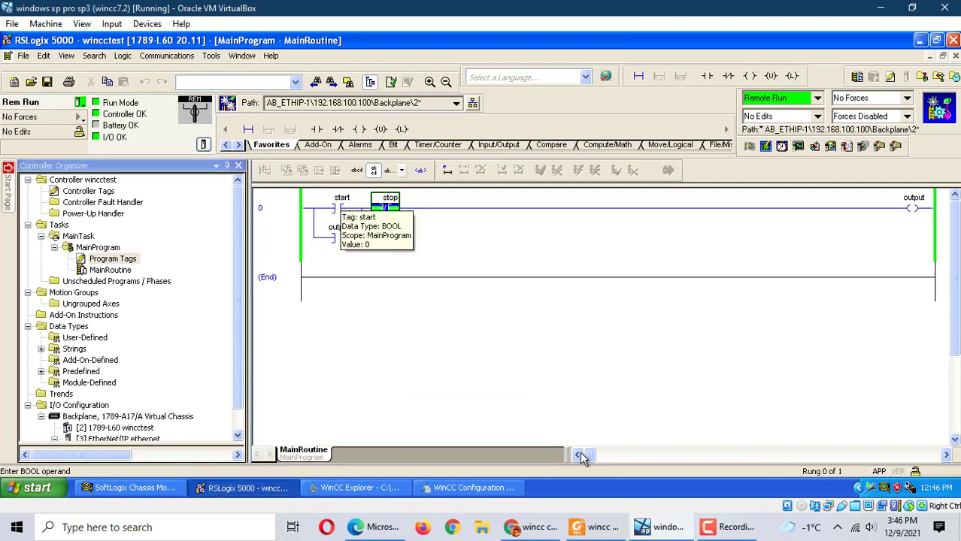
click(459, 489)
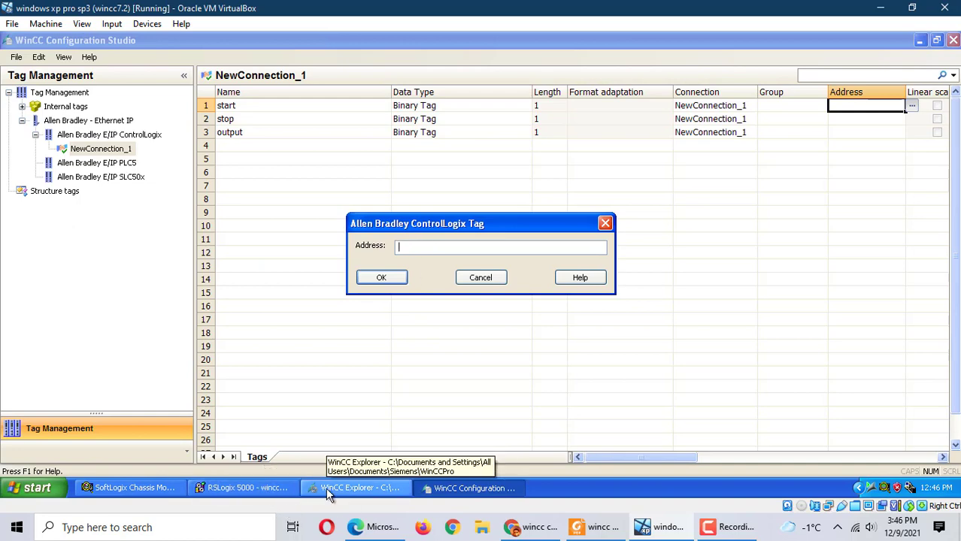
click(255, 488)
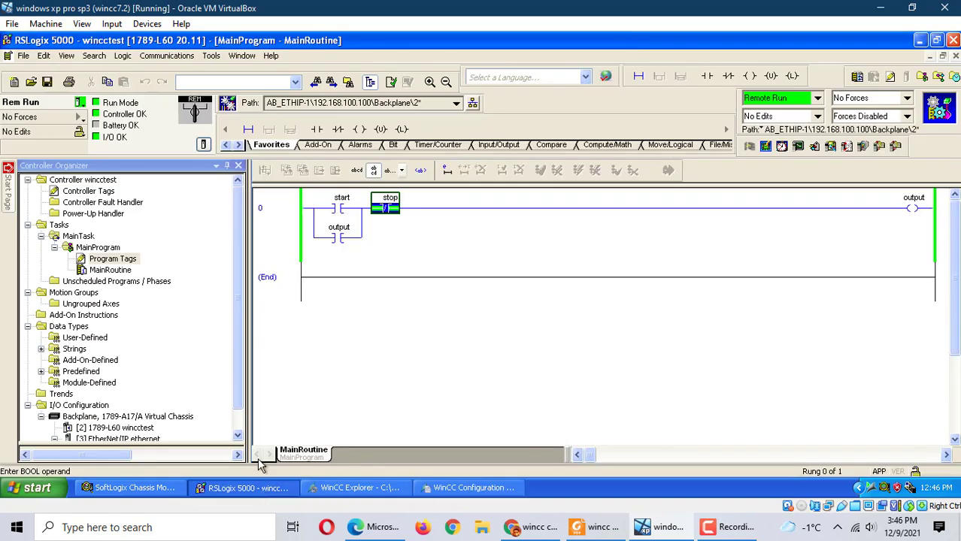
double_click(112, 259)
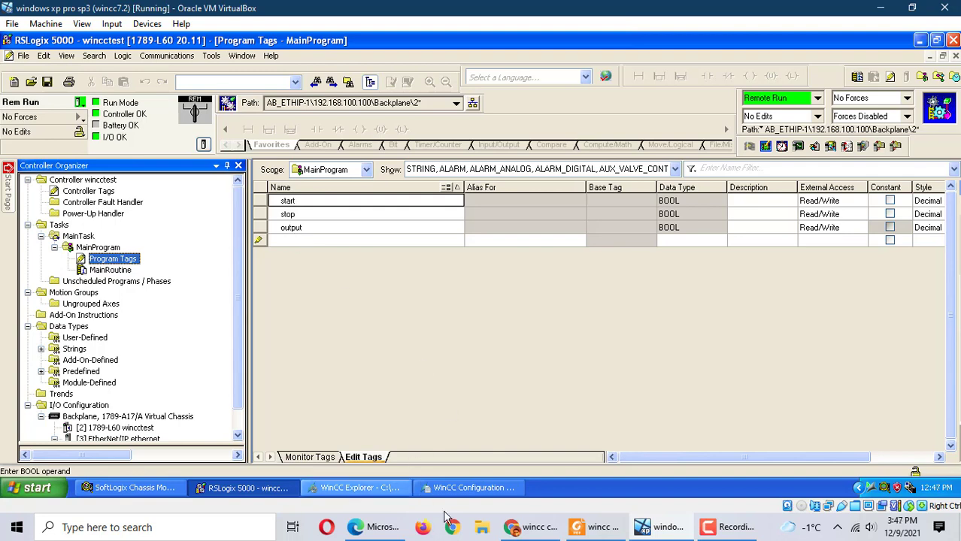
click(460, 488)
text(MainProg)
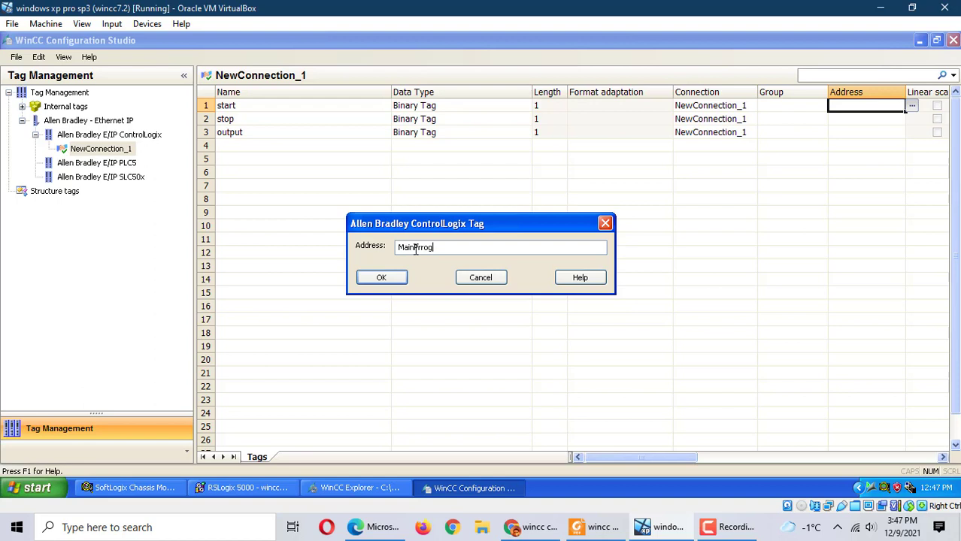
Set the start tag's address to MainProgram:start and copy it for reuse
text(ra)
key(BackSpace)
text(:start)
double_click(472, 247)
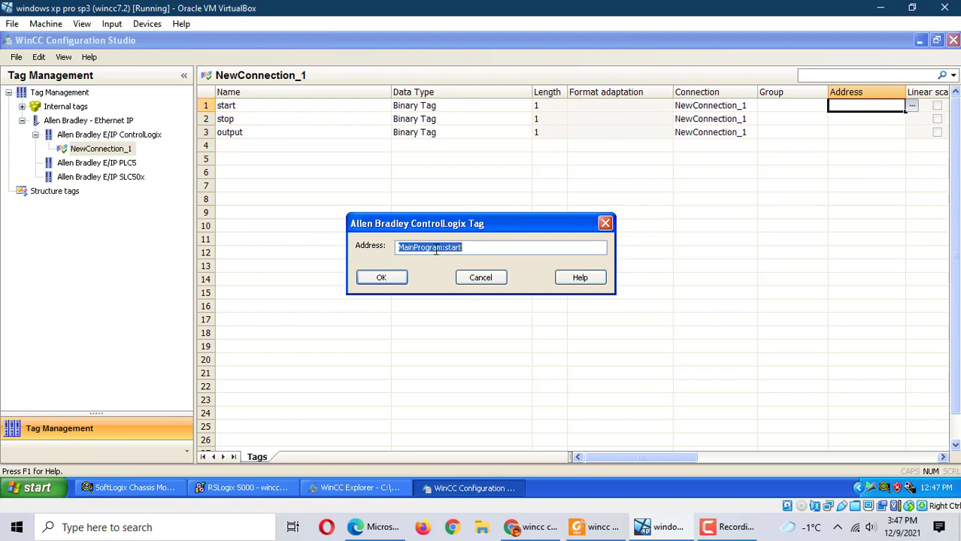
right_click(436, 251)
click(468, 292)
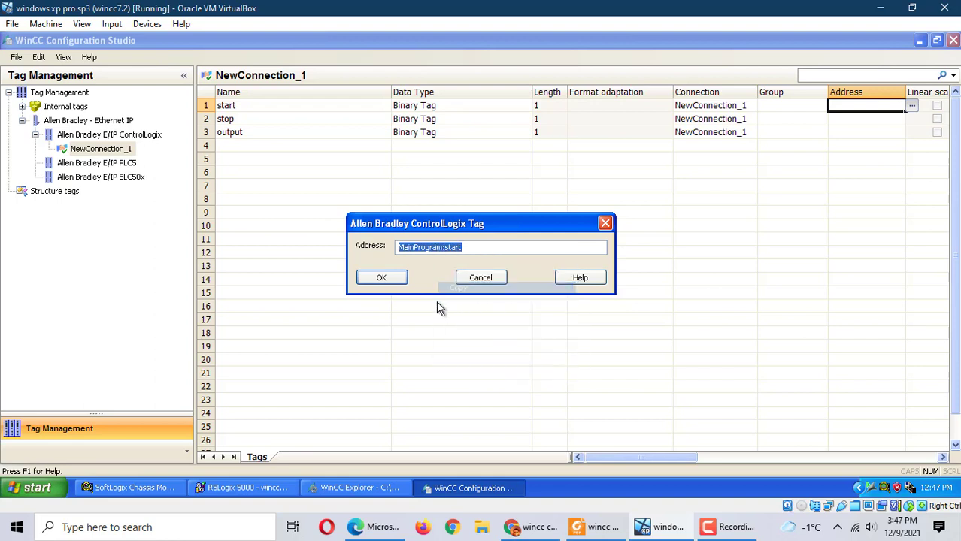
click(385, 280)
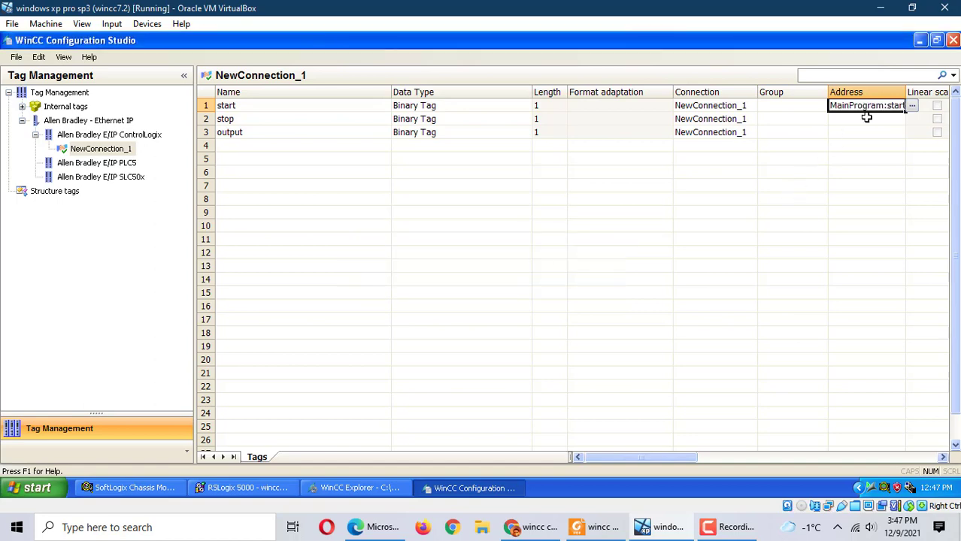
Set the stop tag's address to MainProgram:stop
click(865, 118)
click(911, 119)
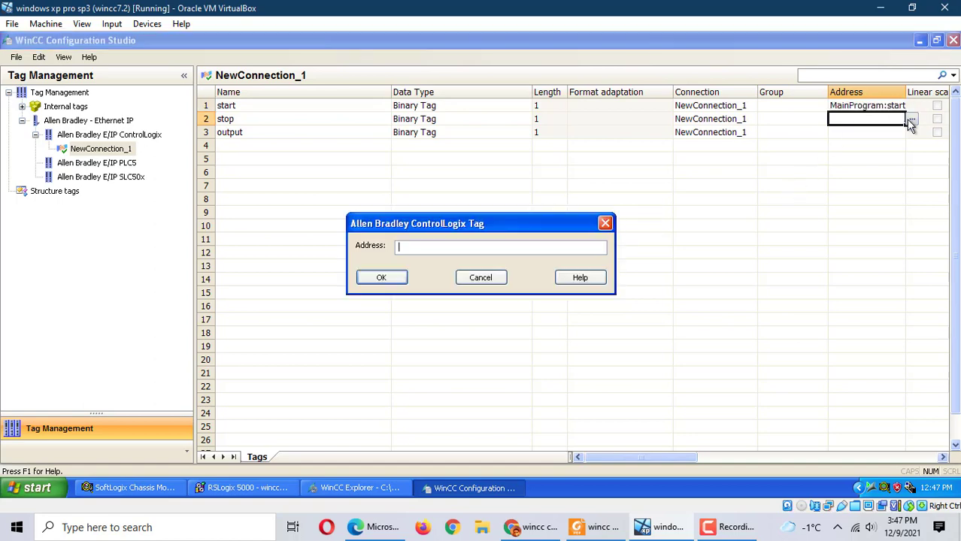
right_click(457, 249)
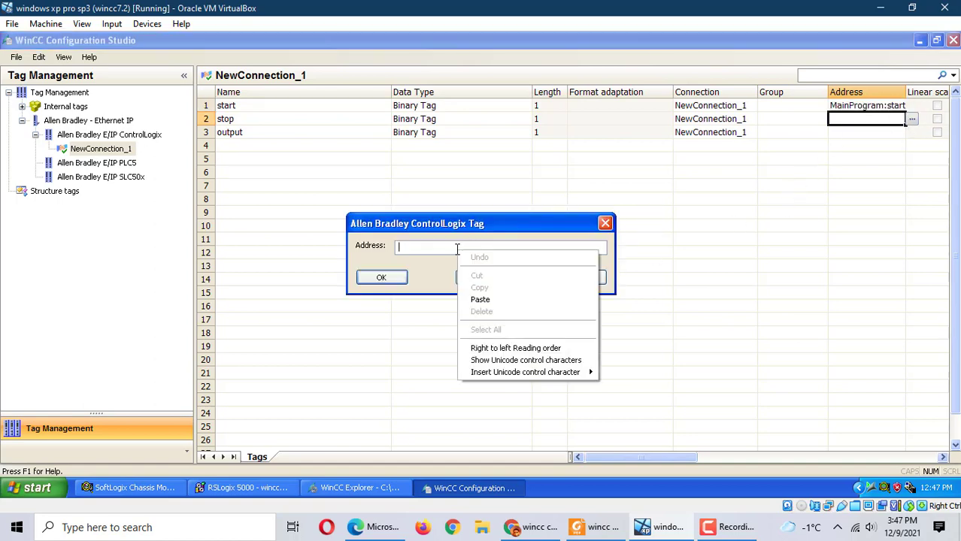
click(483, 289)
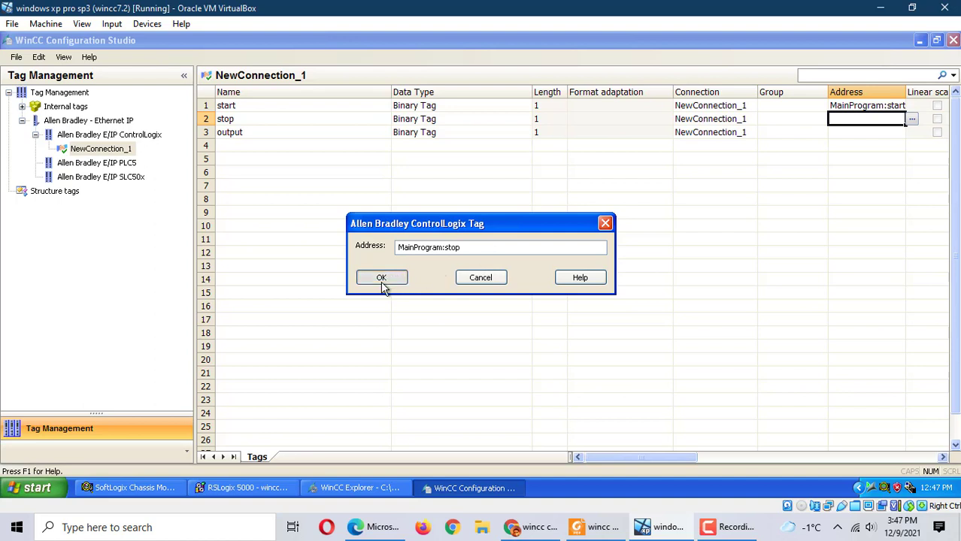
click(382, 280)
Set the output tag's address to MainProgram:output
click(866, 132)
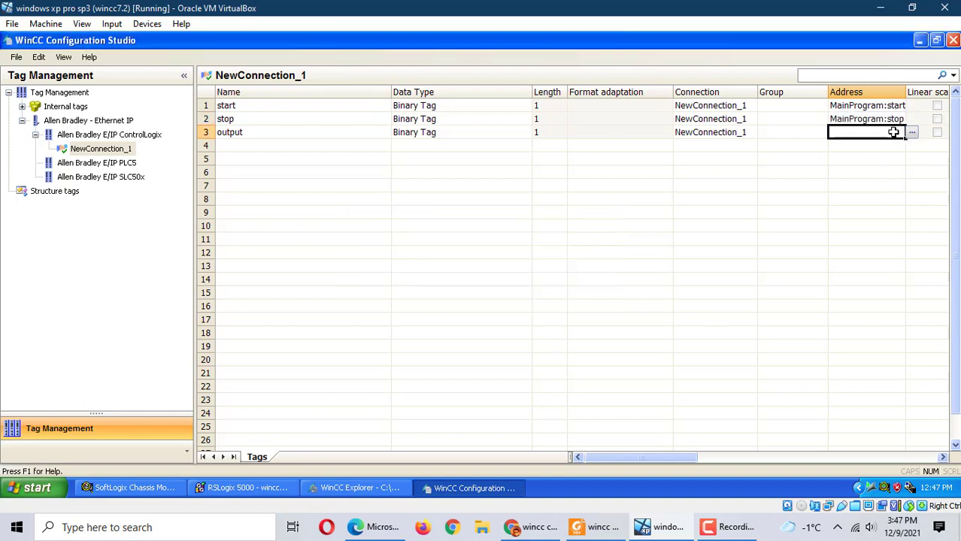
click(913, 132)
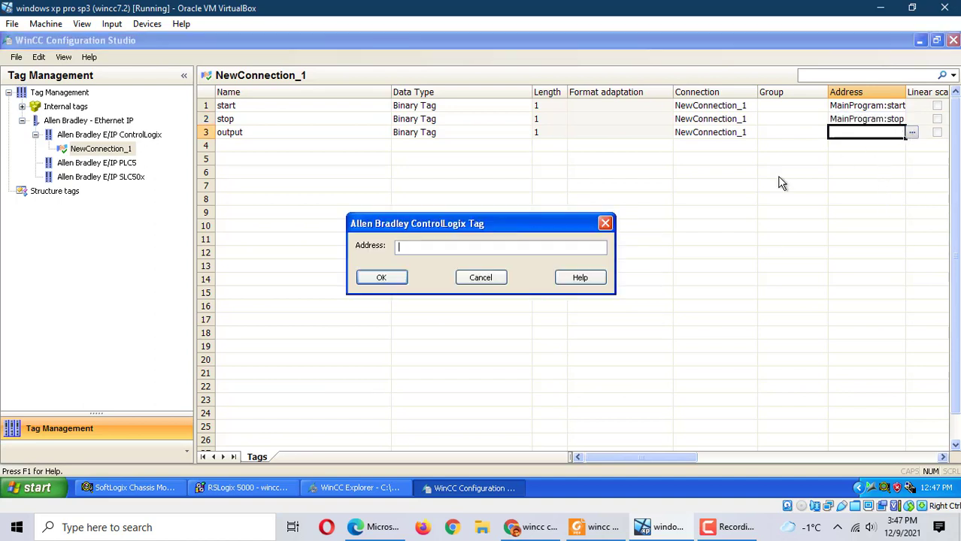
right_click(427, 244)
click(451, 292)
click(381, 278)
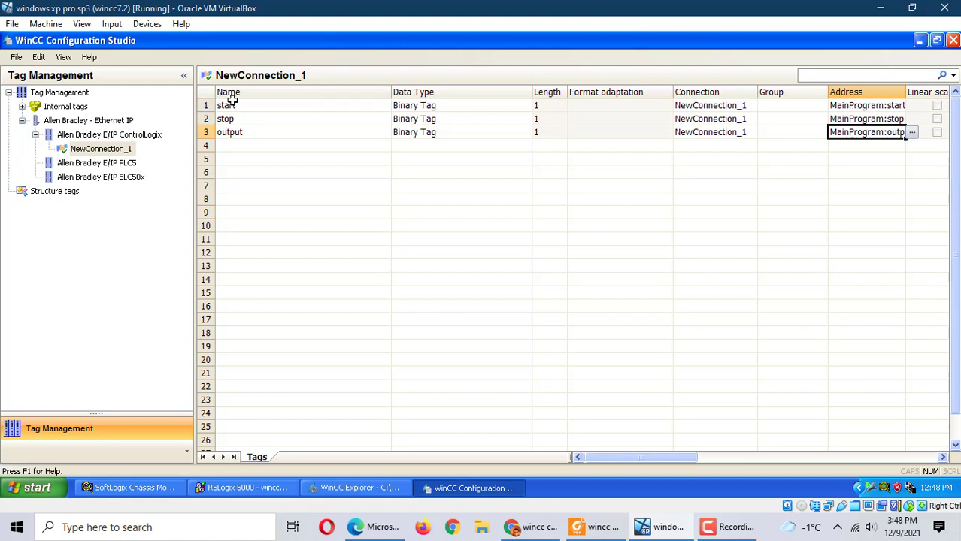
Check NewConnection_1 on the Allen Bradley Ethernet IP channel in WinCC Channel Diagnosis, then close it
click(241, 489)
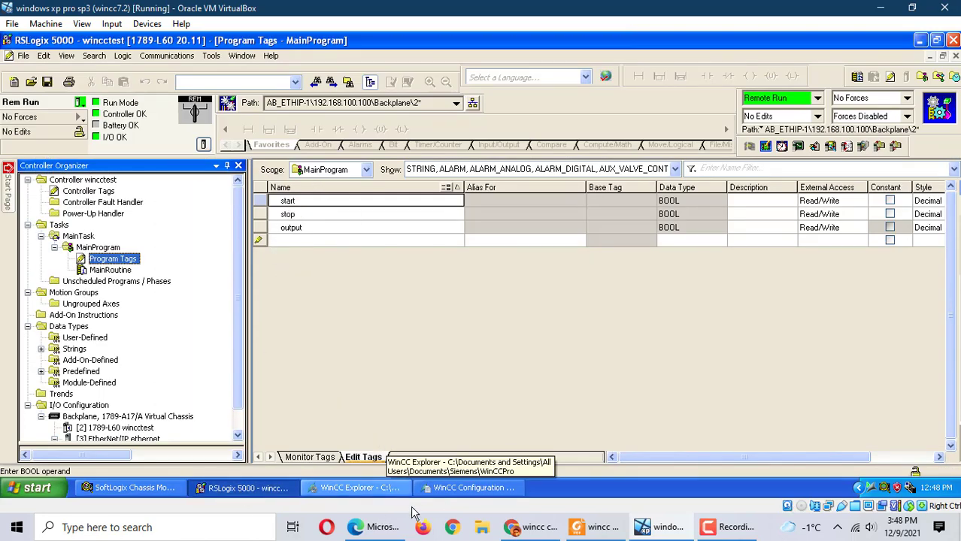
click(459, 488)
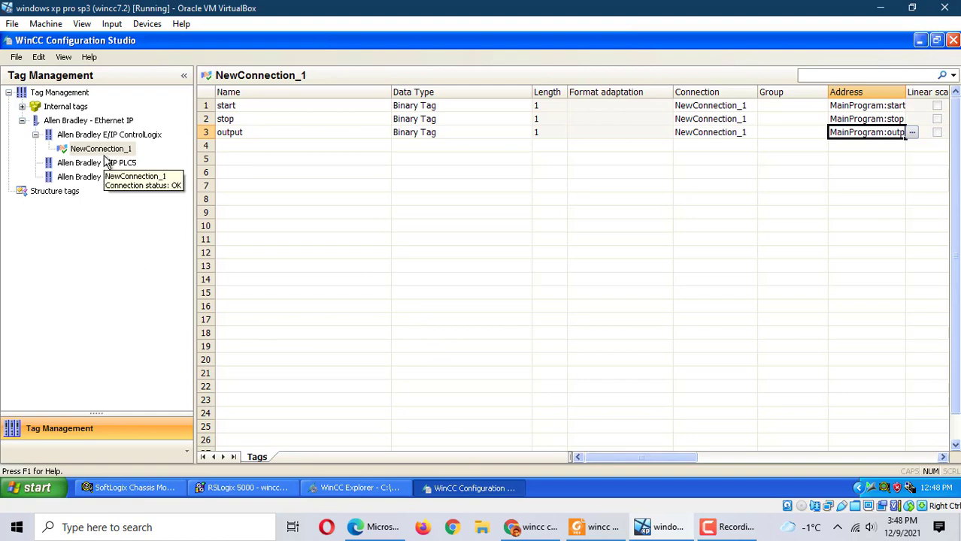
click(34, 488)
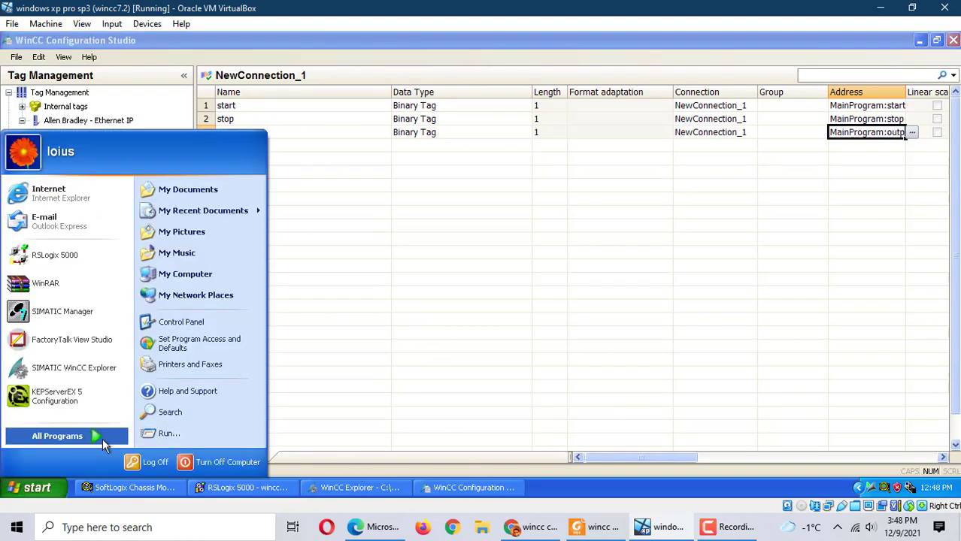
click(102, 439)
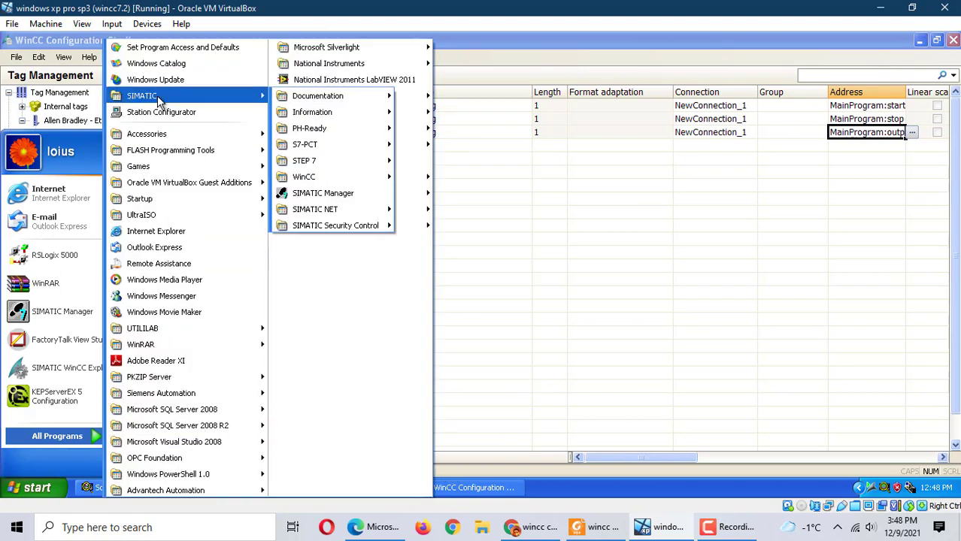
mouse_move(142, 95)
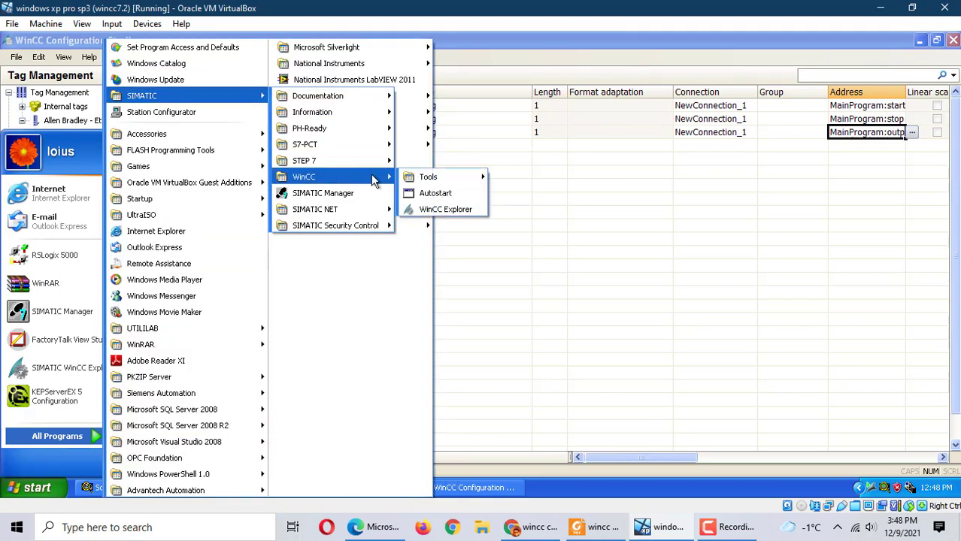
mouse_move(436, 177)
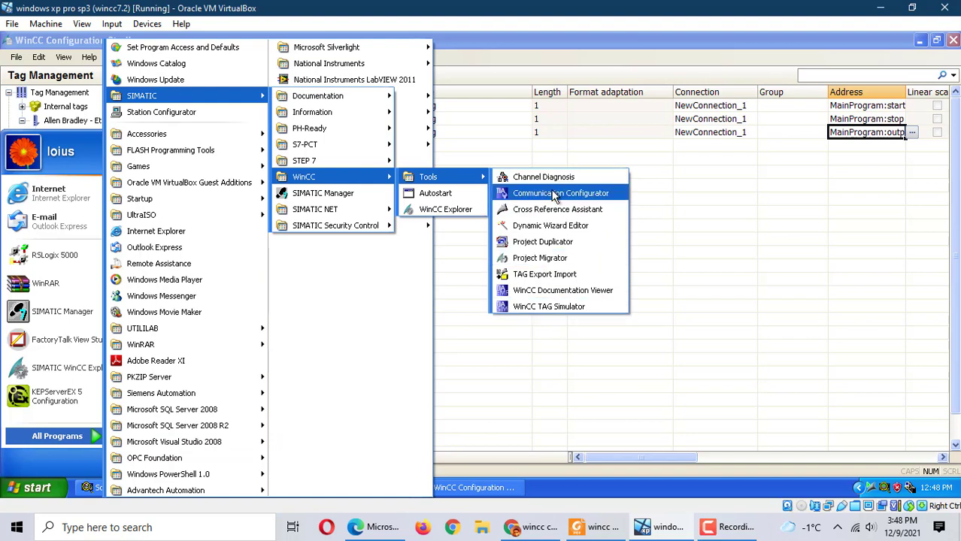
click(547, 176)
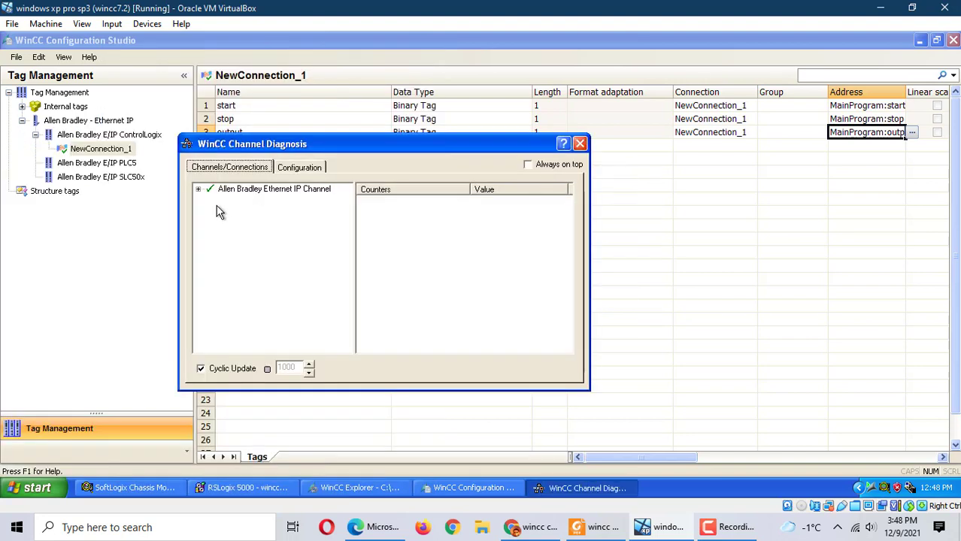
click(199, 189)
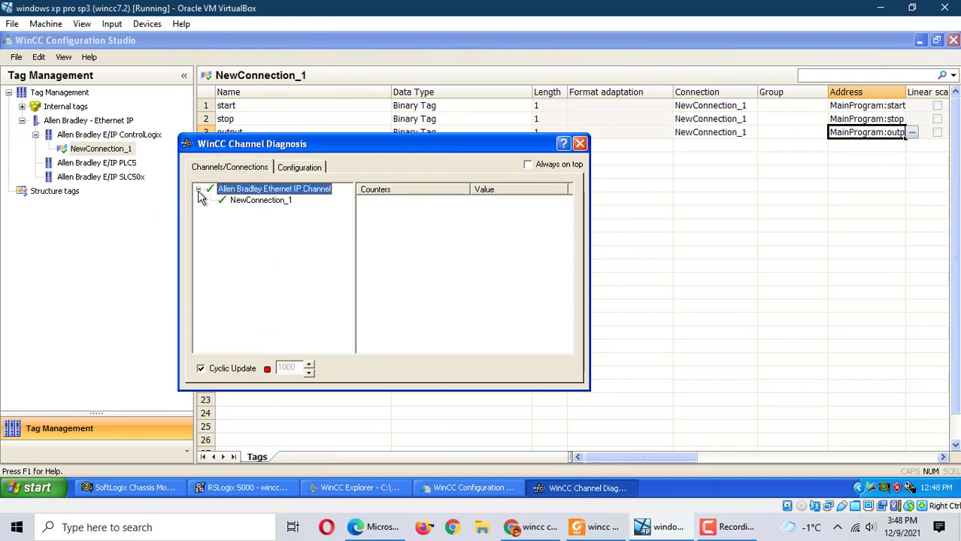
click(259, 200)
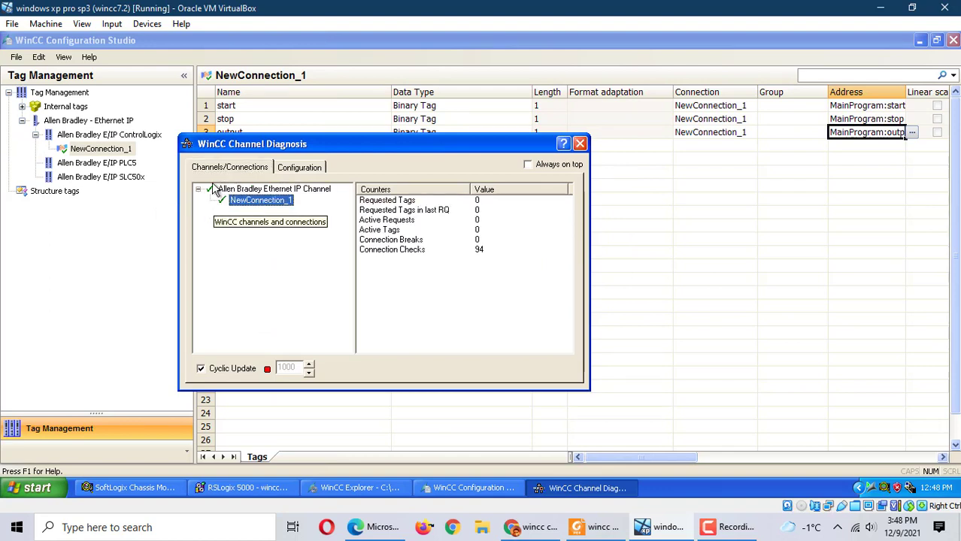
click(581, 143)
click(401, 250)
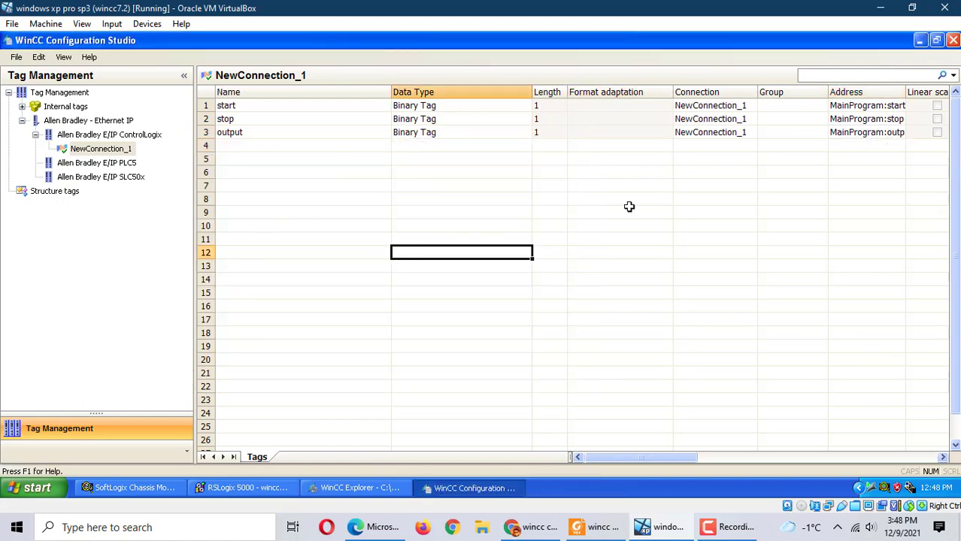
Move the other windows aside and start a new Graphics Designer picture from WinCC Explorer
click(921, 40)
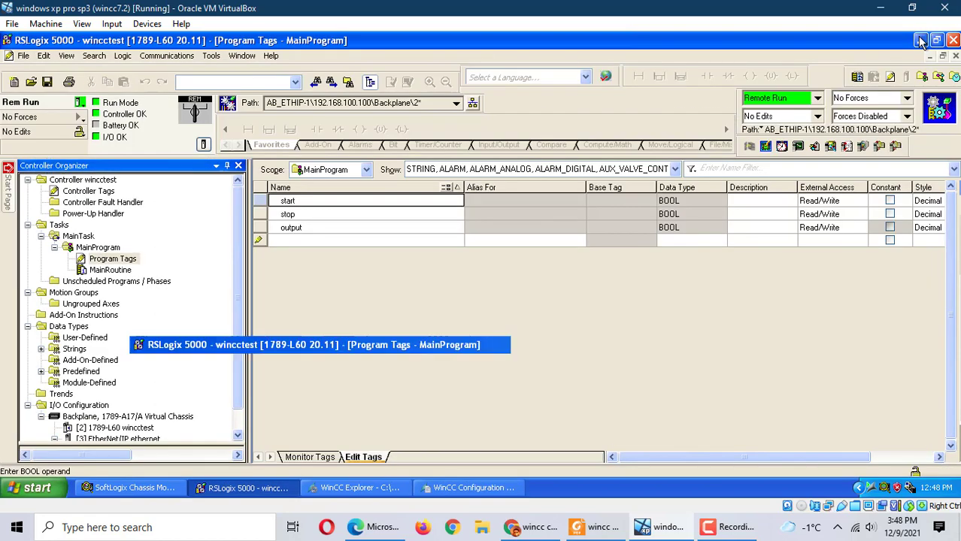
click(921, 40)
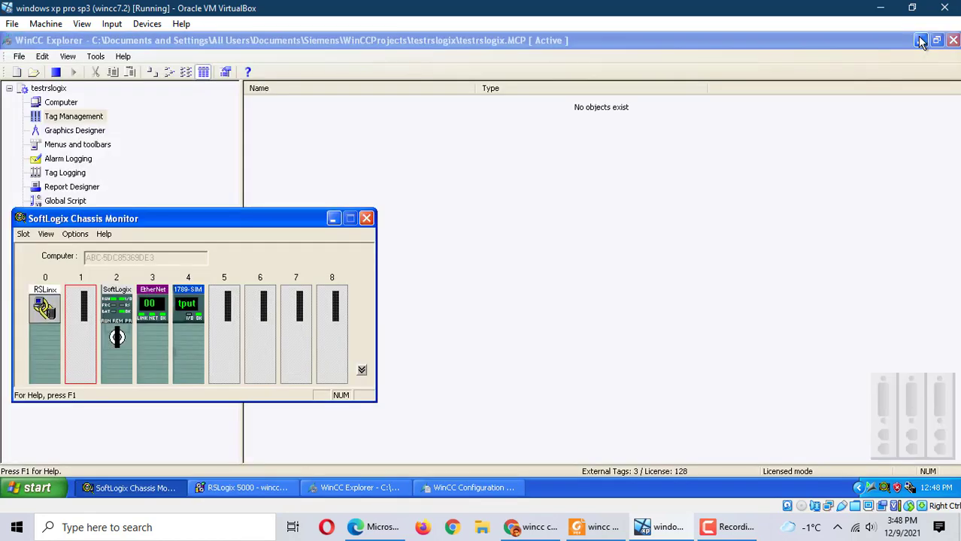
click(331, 220)
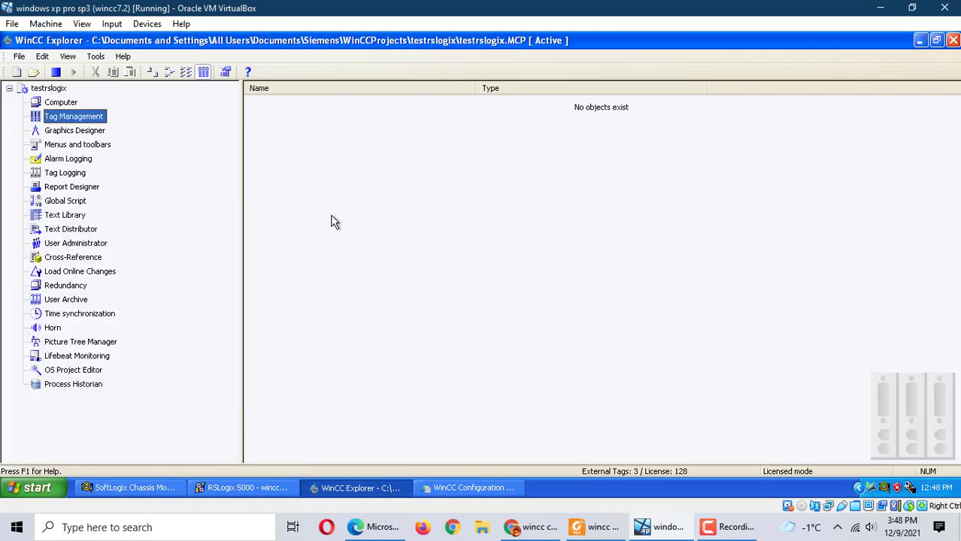
double_click(75, 132)
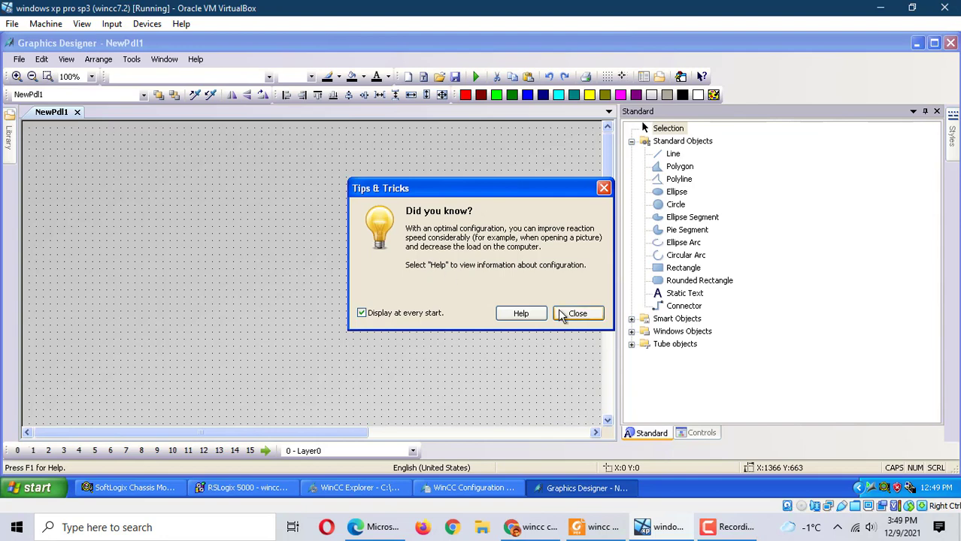
click(560, 313)
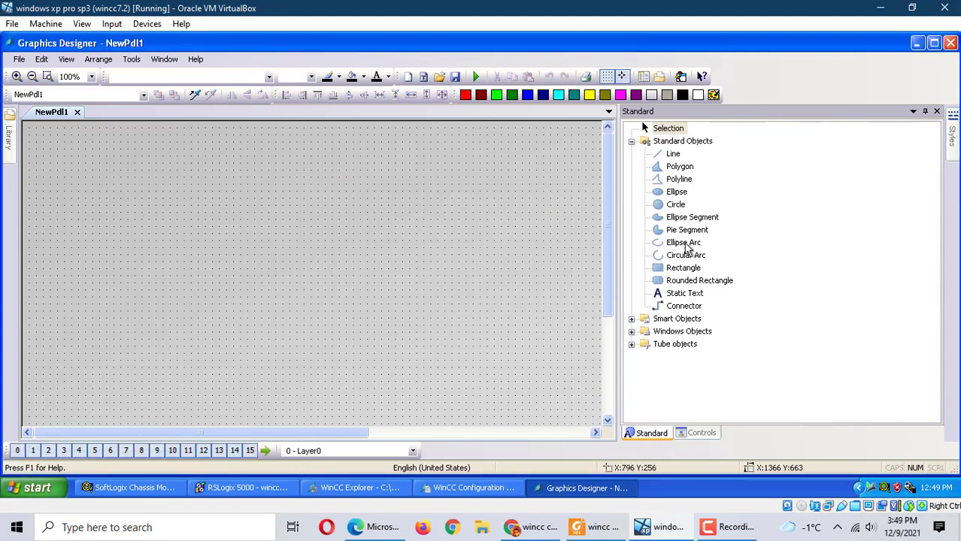
Place a 100 by 40 Windows Objects button on the picture without configuring it
click(631, 345)
click(632, 331)
click(631, 332)
click(659, 345)
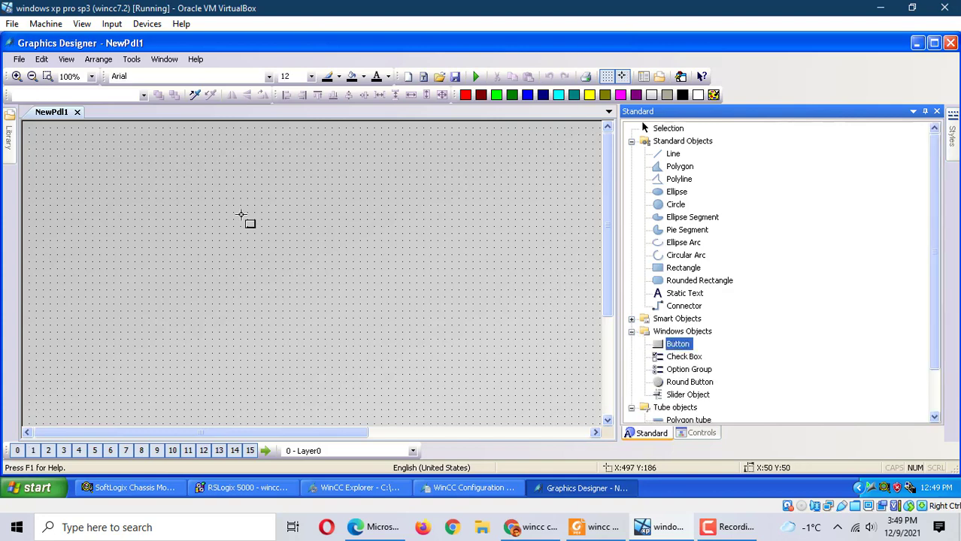
click(139, 190)
drag(187, 223, 209, 222)
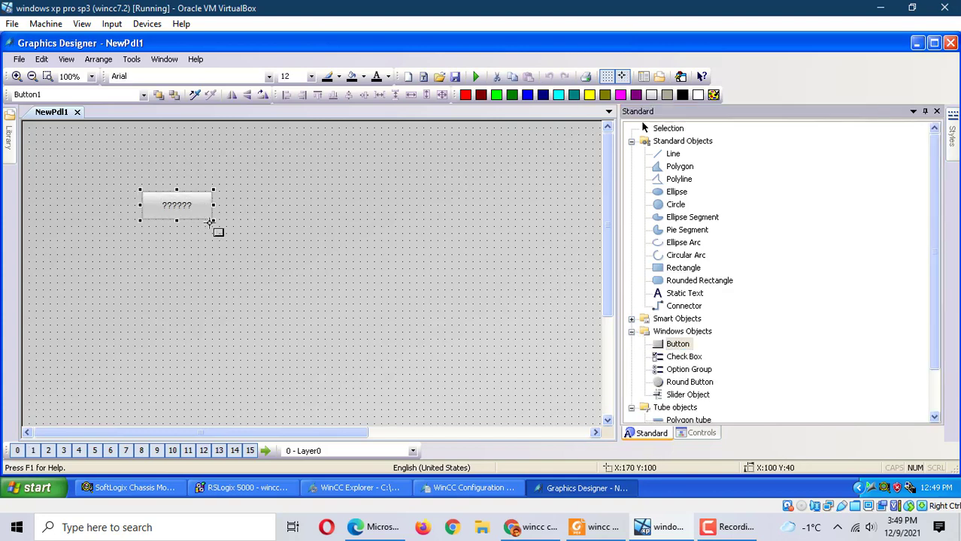
click(289, 370)
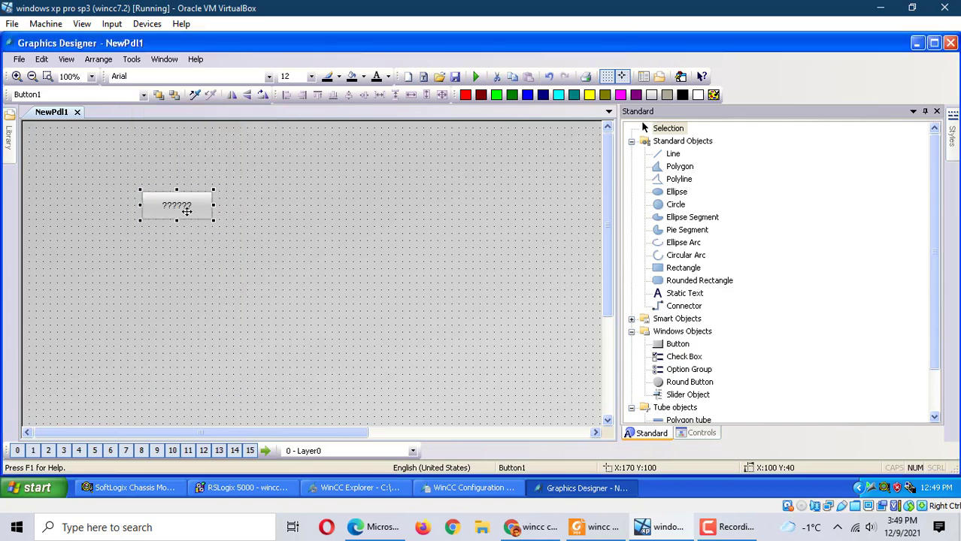
Duplicate the button below the first one and draw a circle to their right
right_click(186, 210)
click(210, 239)
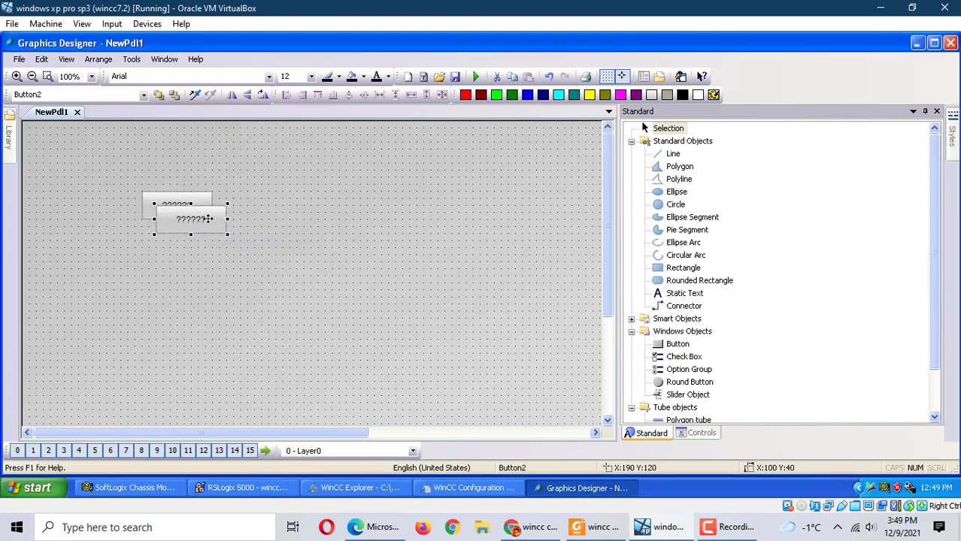
drag(210, 216, 201, 274)
click(444, 272)
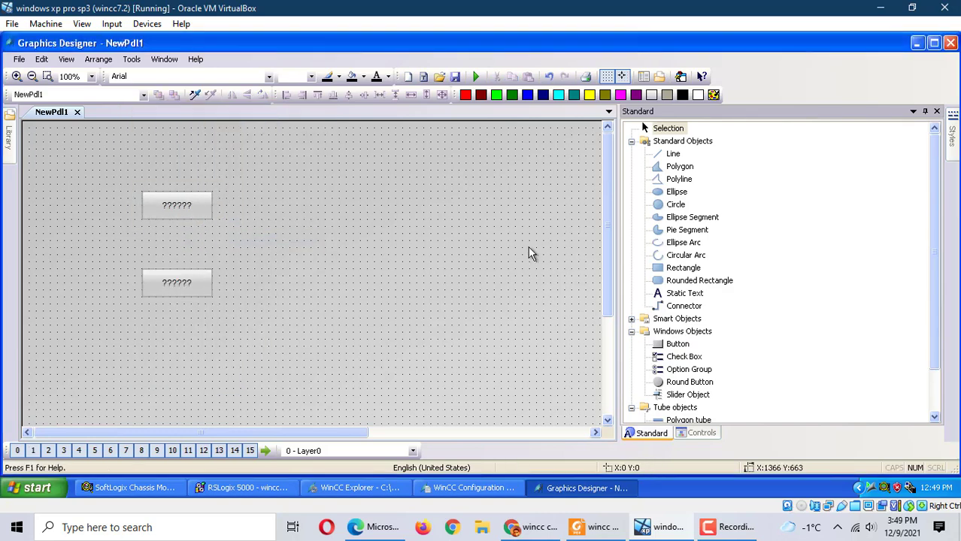
click(675, 205)
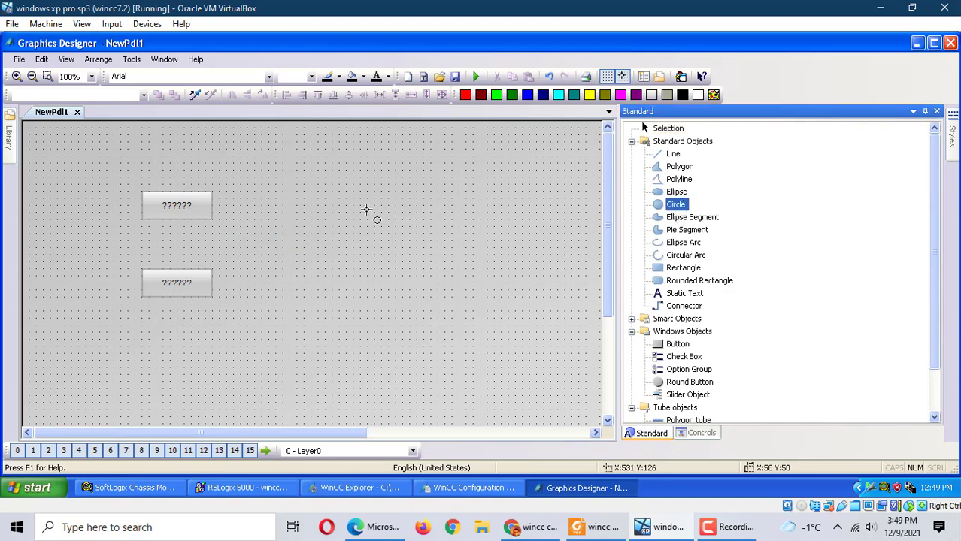
mouse_move(347, 207)
mouse_down()
mouse_move(397, 227)
mouse_move(410, 267)
mouse_up()
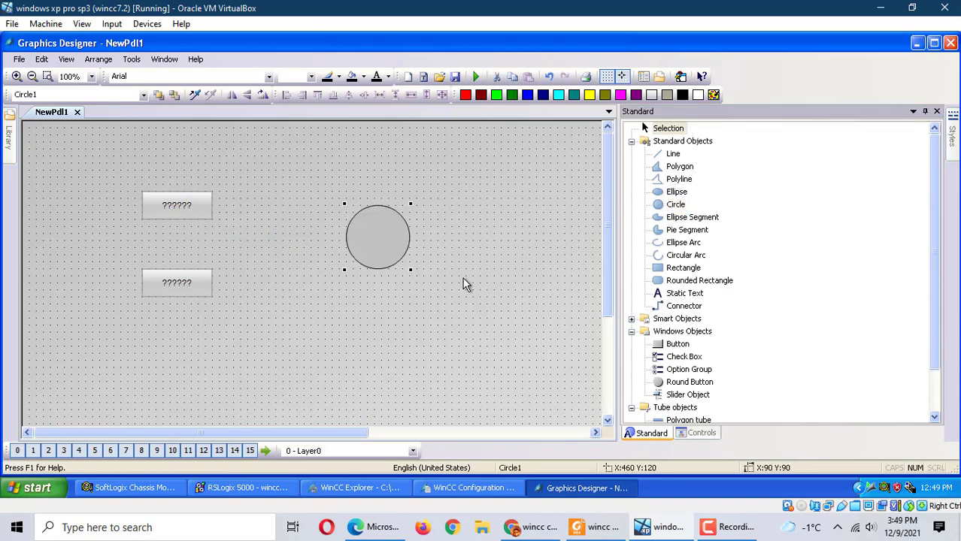
Label the upper button 'start' through its Configuration Dialog
click(180, 200)
right_click(180, 199)
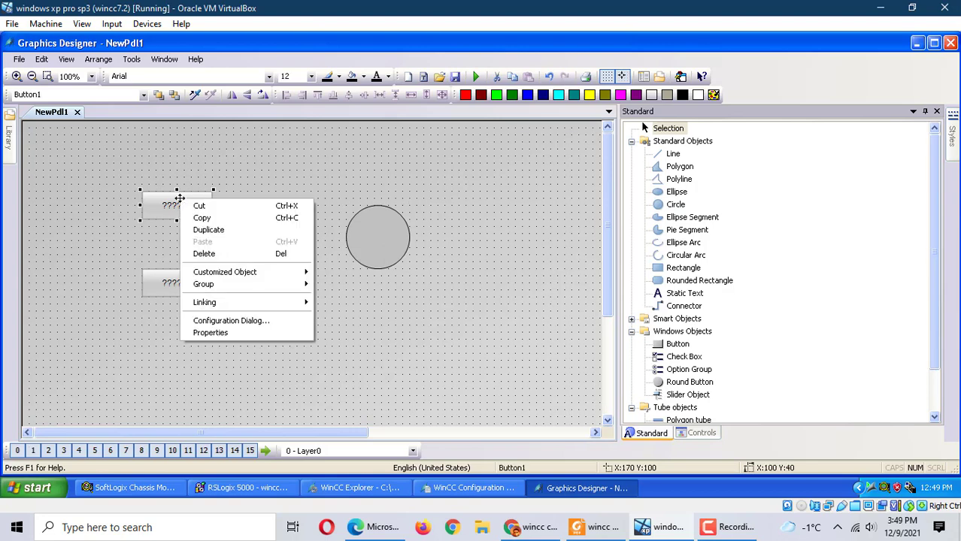
click(231, 321)
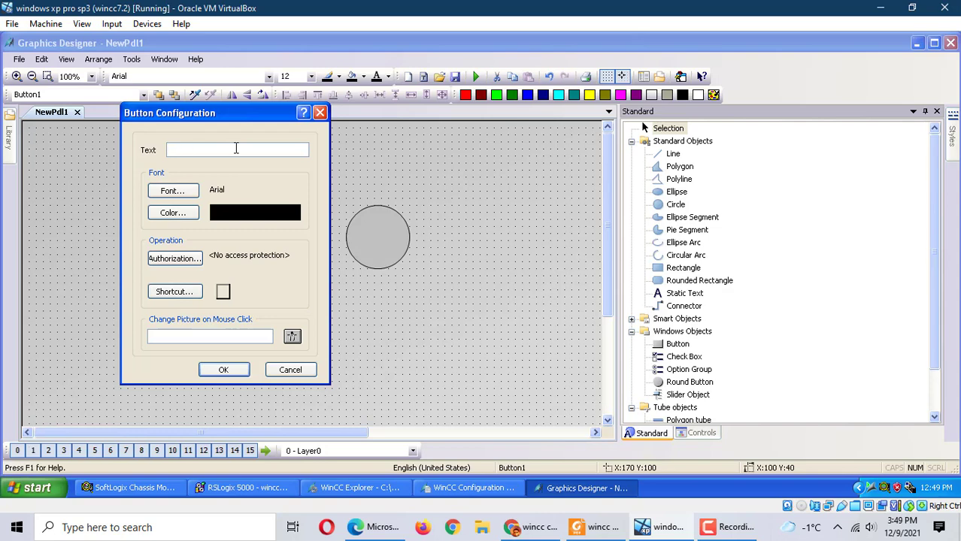
text(start)
click(223, 370)
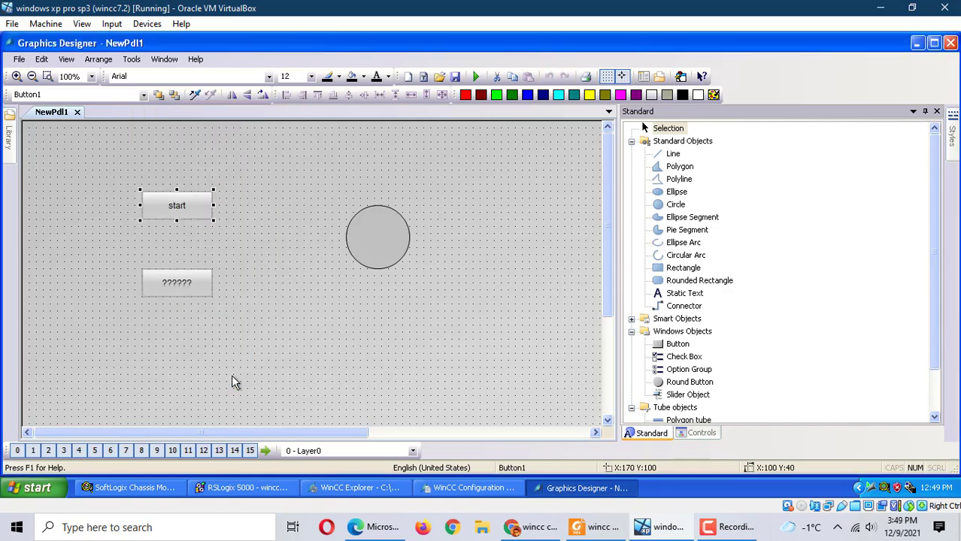
Label the lower button 'stop' through its Configuration Dialog
right_click(187, 287)
click(215, 417)
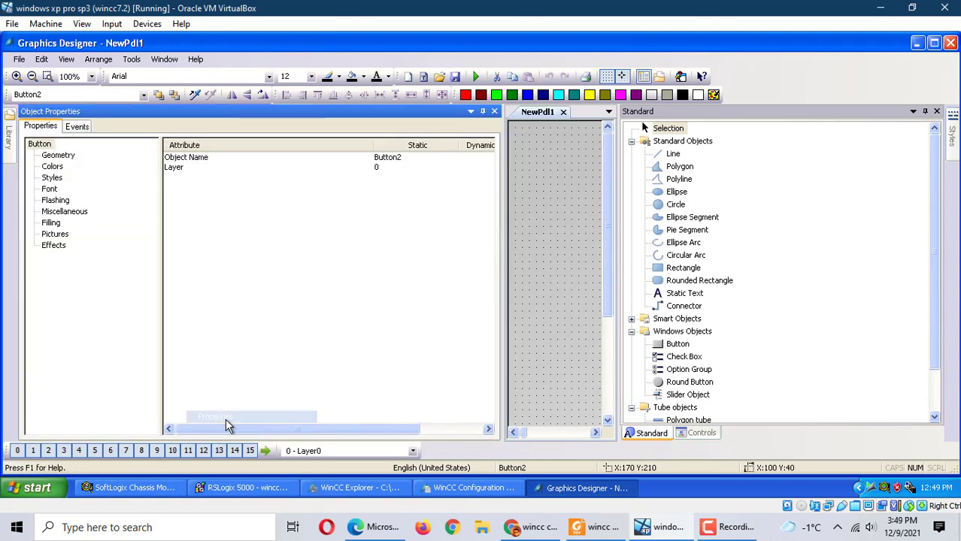
click(495, 111)
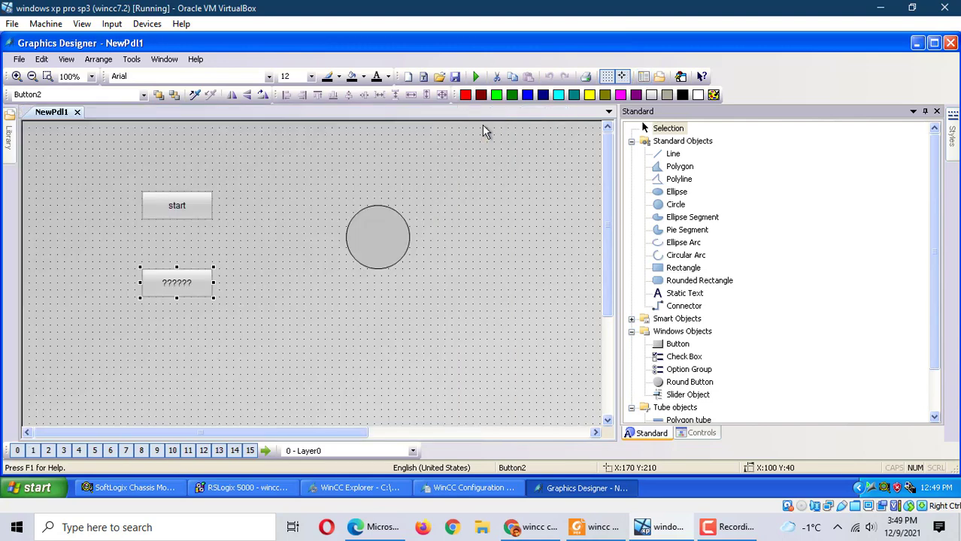
right_click(190, 284)
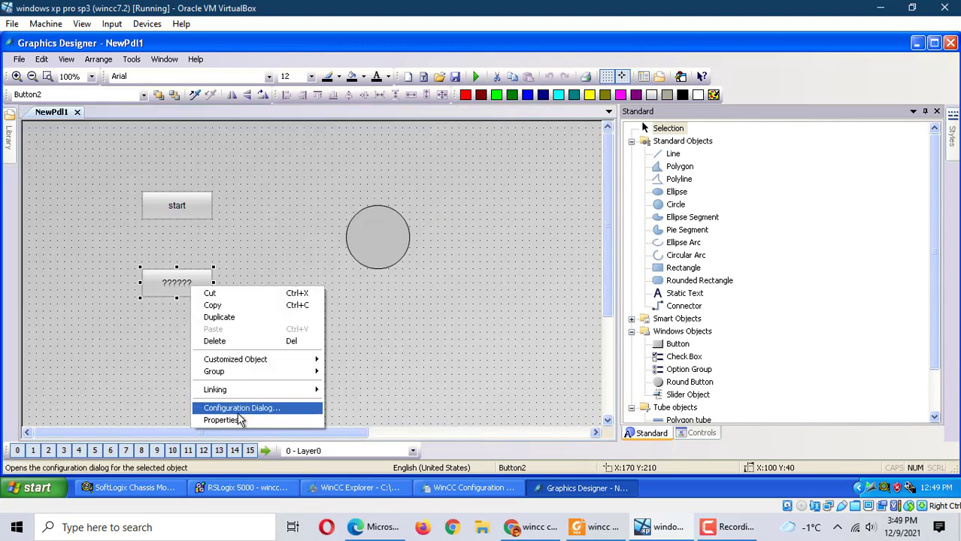
click(238, 412)
text(stop)
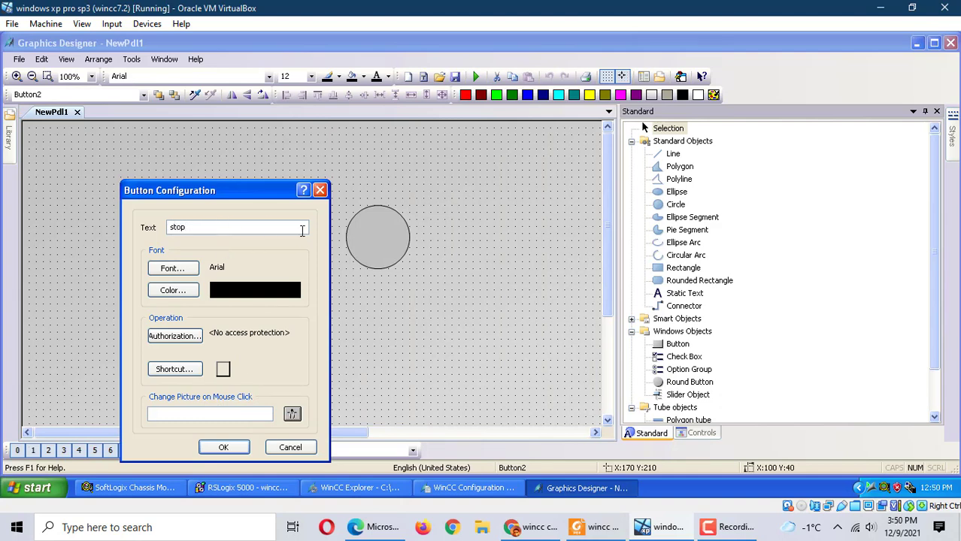
click(224, 447)
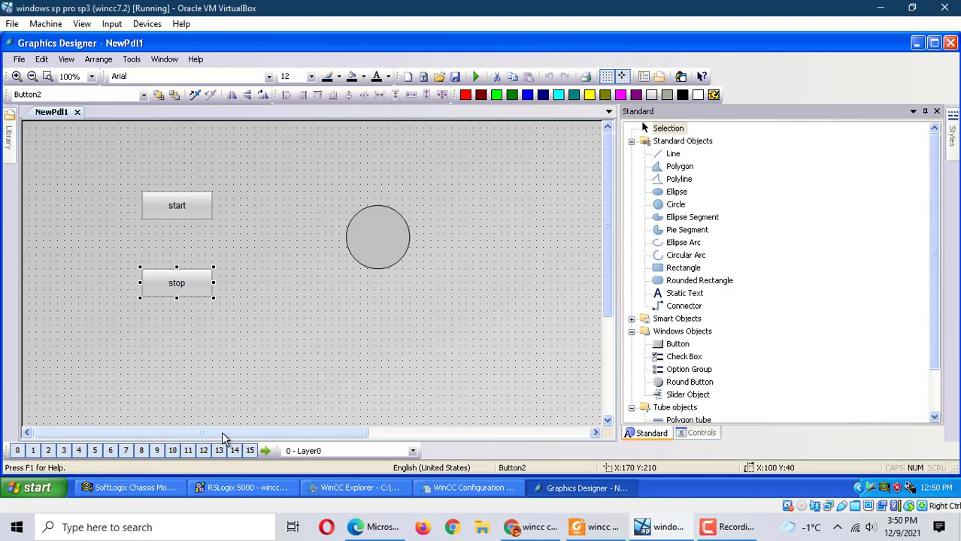
Show the Mouse events in the start button's properties
right_click(175, 206)
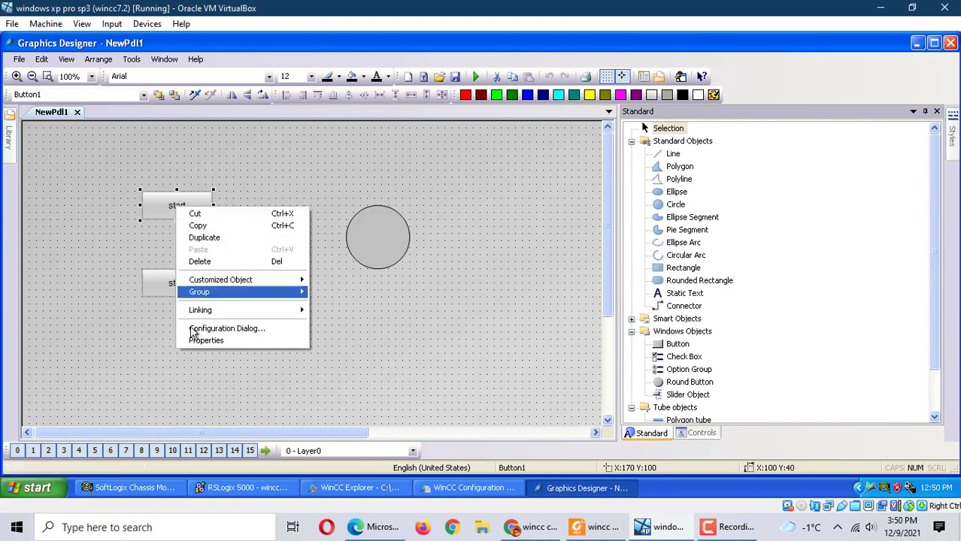
click(238, 341)
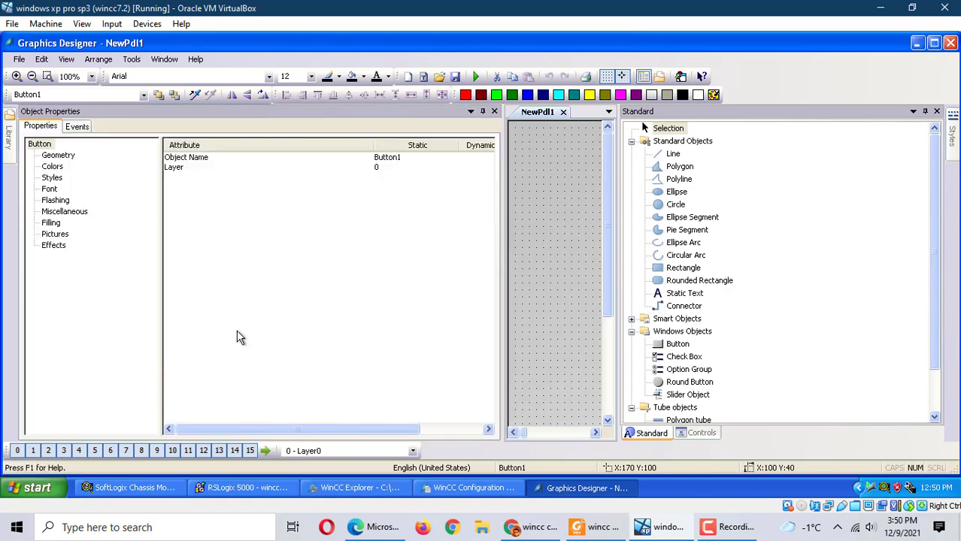
click(76, 130)
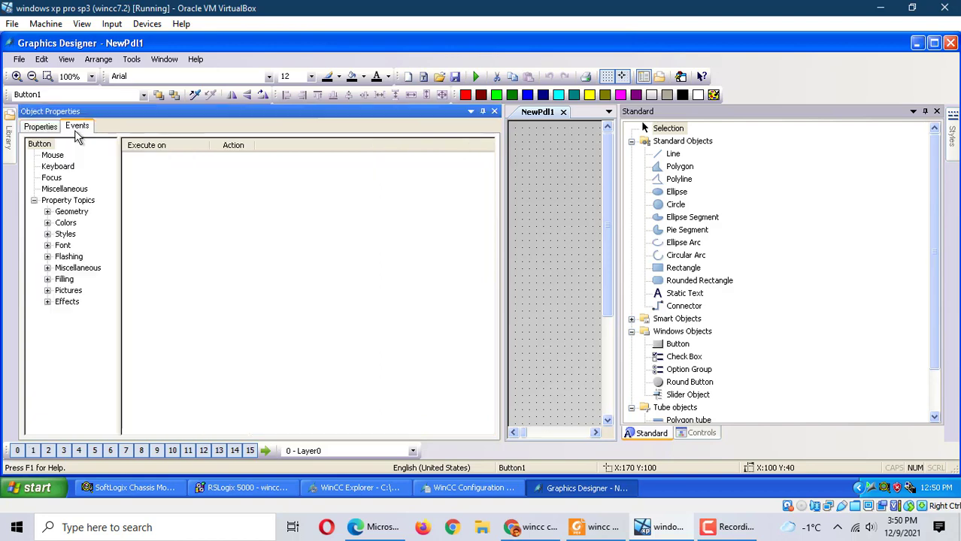
click(53, 156)
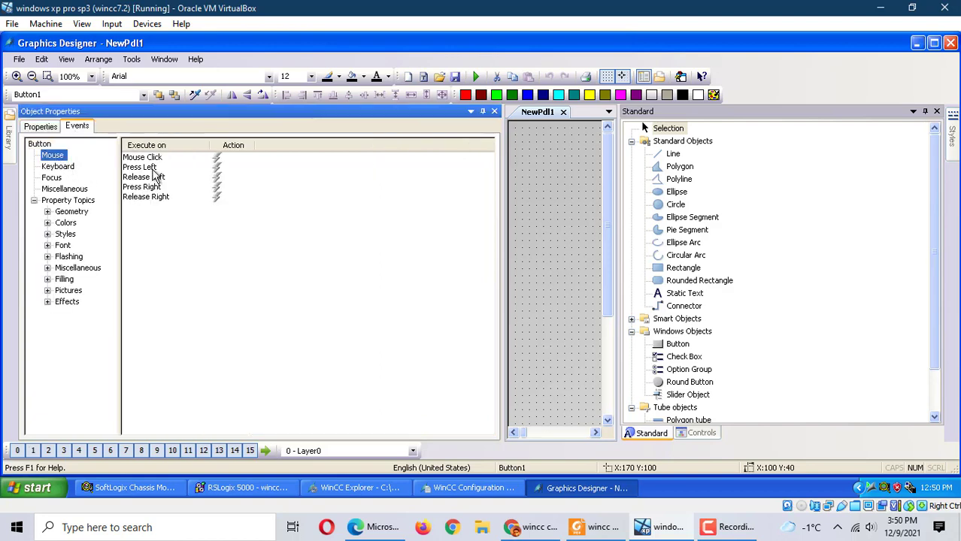
Give Press Left a direct connection writing constant 1 to the start tag
right_click(217, 171)
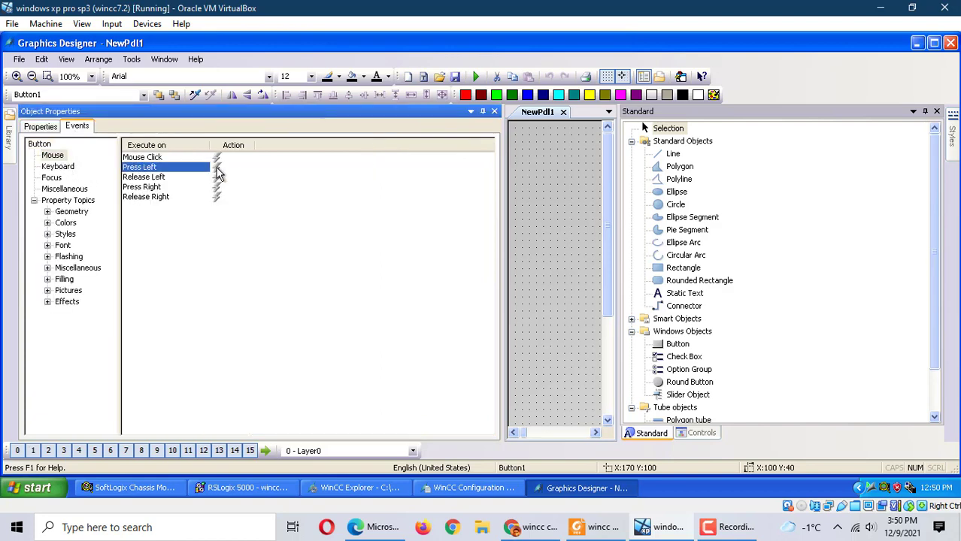
click(265, 199)
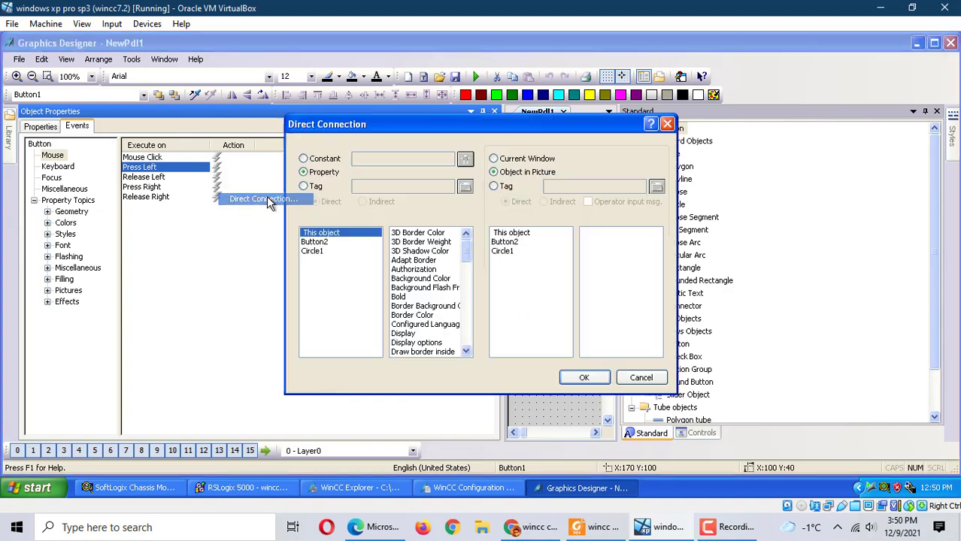
click(303, 161)
click(447, 162)
text(1)
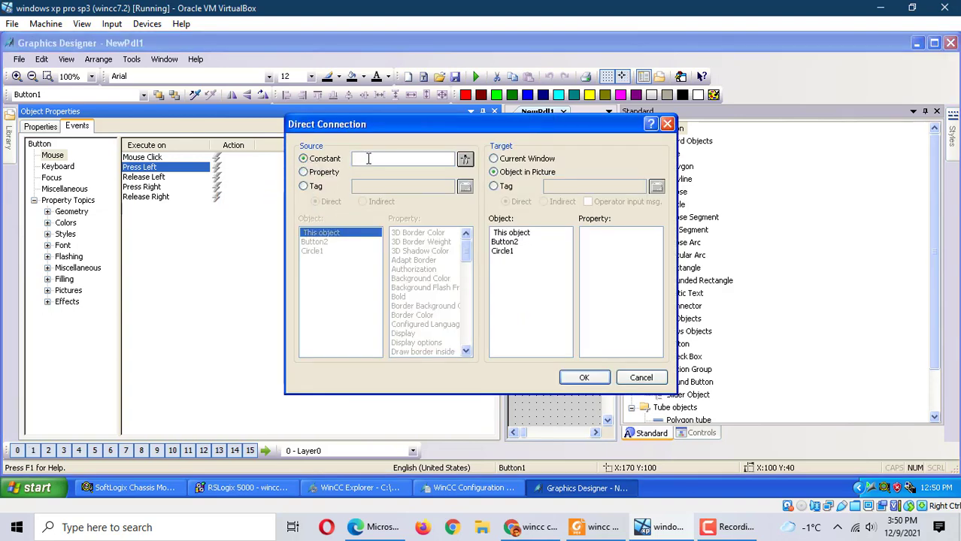
click(494, 186)
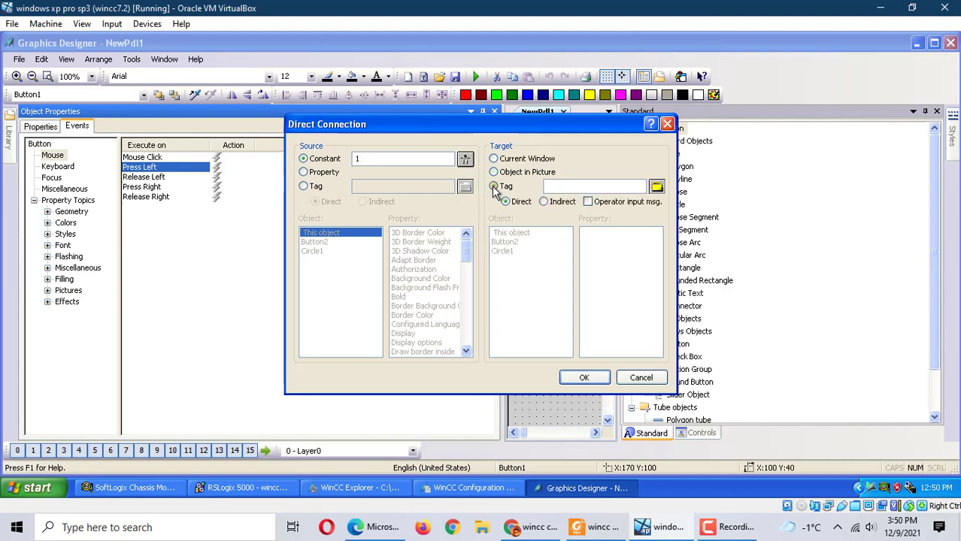
click(657, 186)
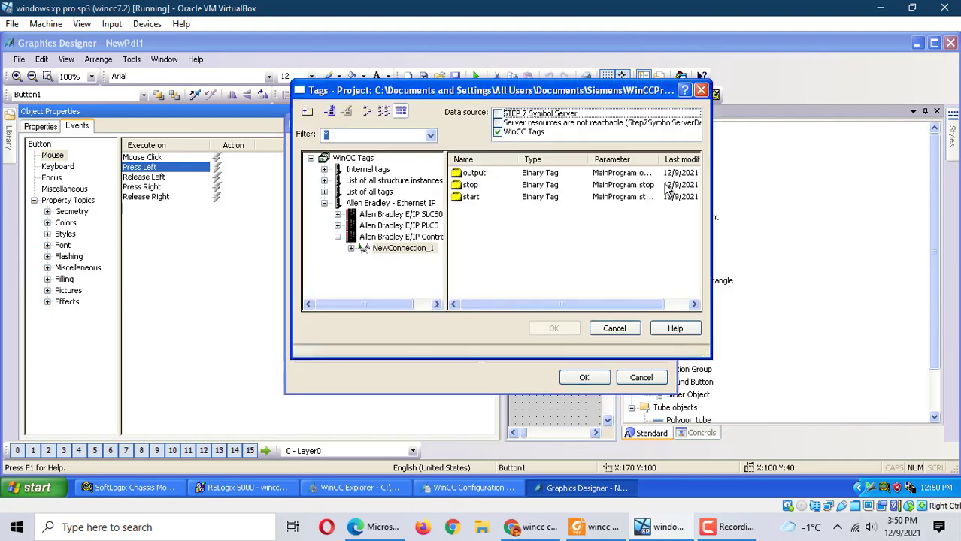
click(470, 198)
click(557, 328)
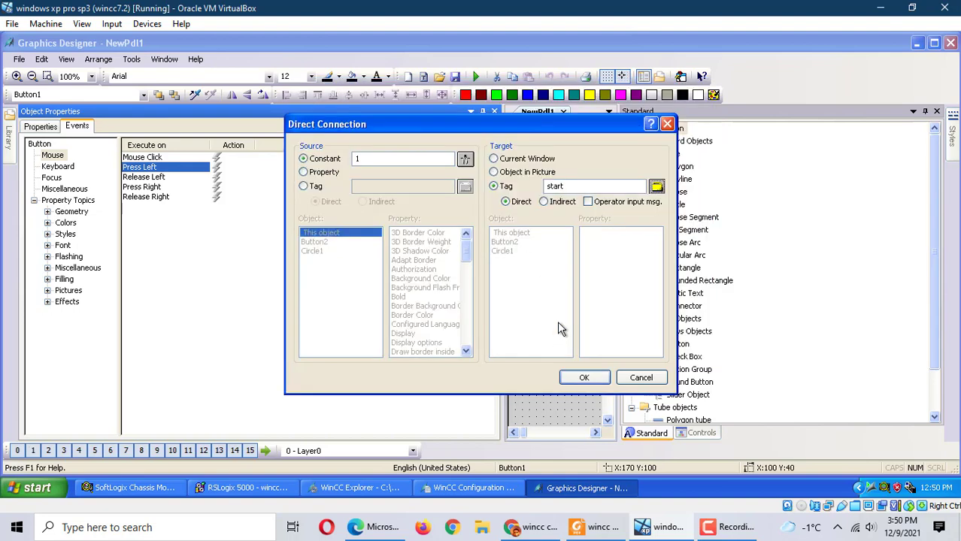
click(585, 377)
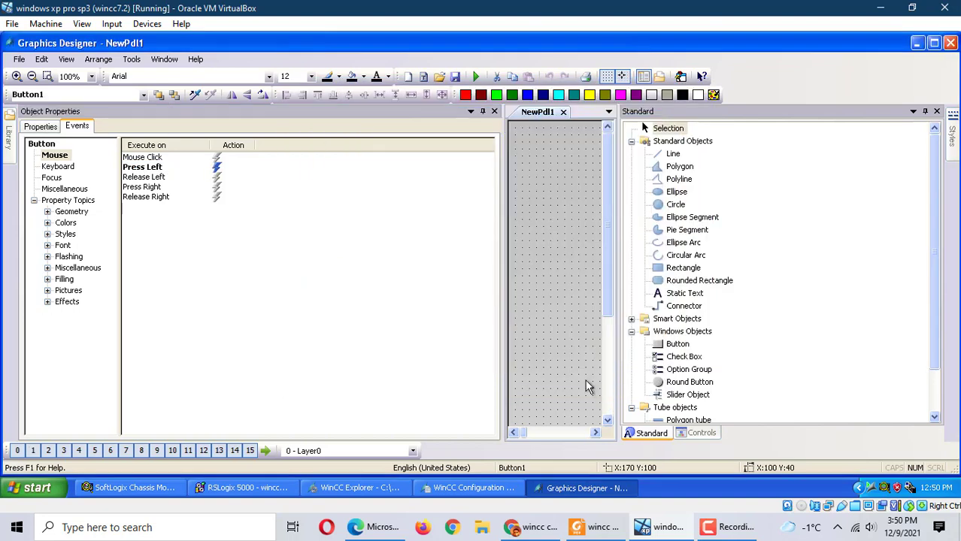
Give the start button's Release Left a direct connection writing constant 0 to the start tag
right_click(217, 178)
click(256, 209)
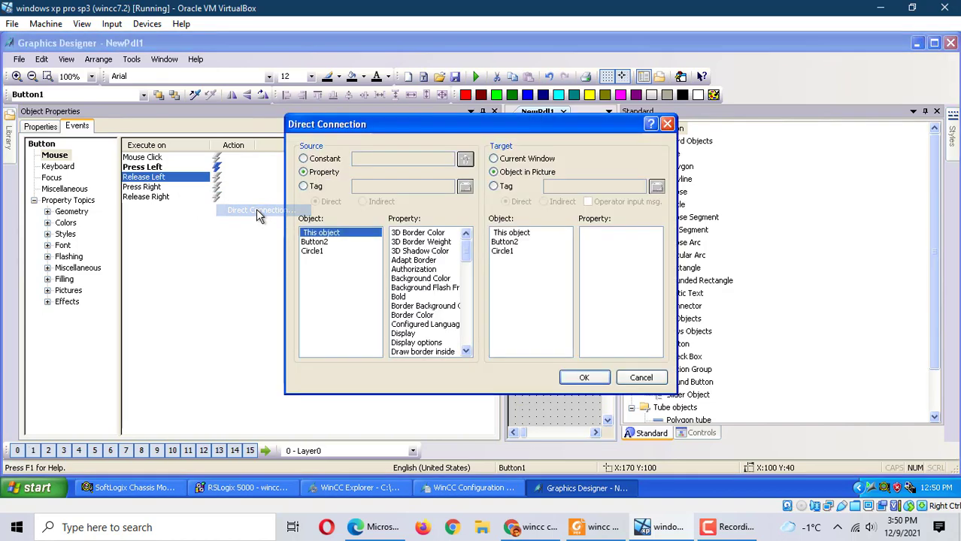
click(307, 162)
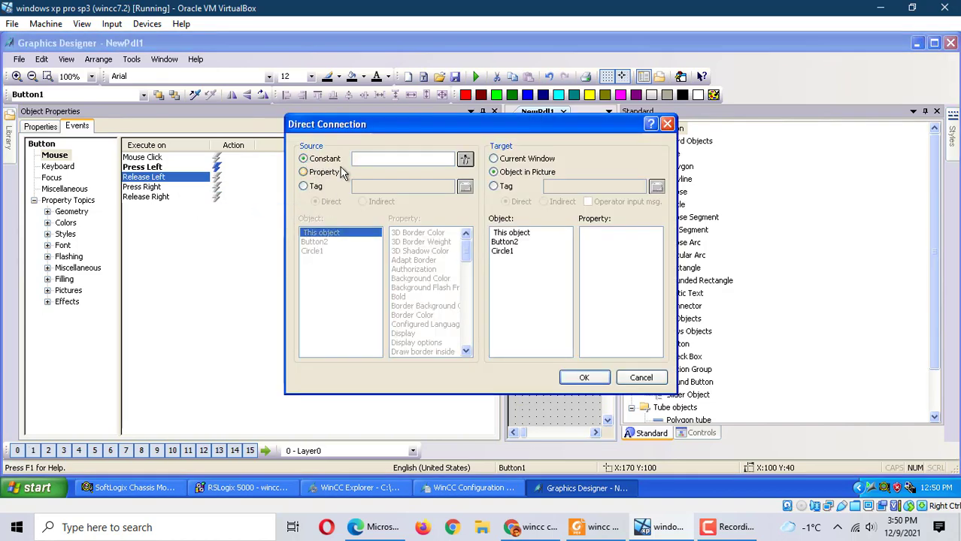
click(403, 159)
text(0)
click(494, 186)
click(656, 188)
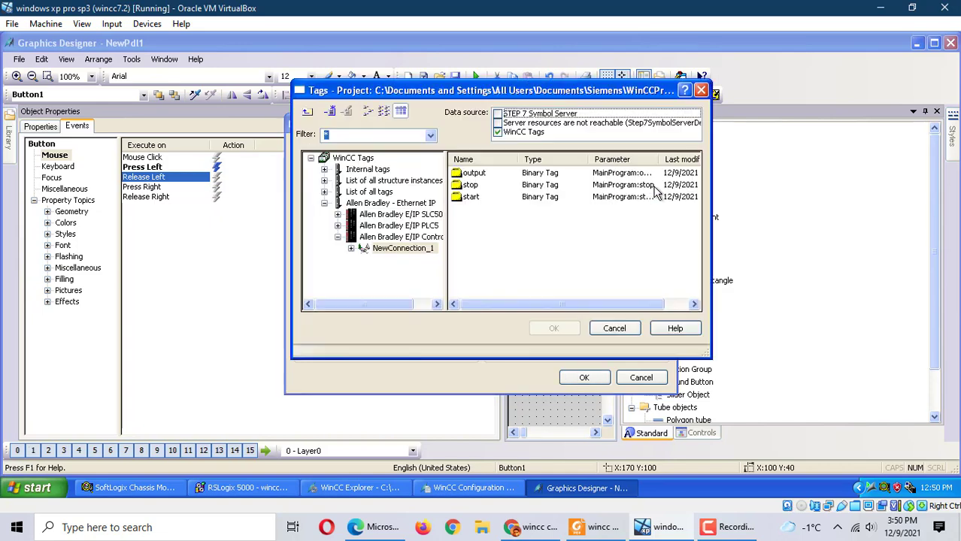
click(470, 197)
click(553, 328)
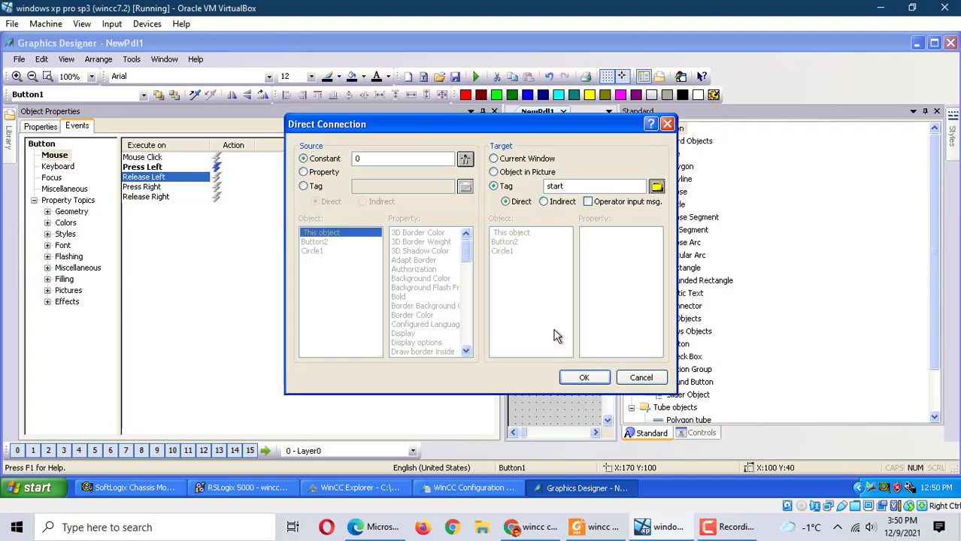
click(585, 377)
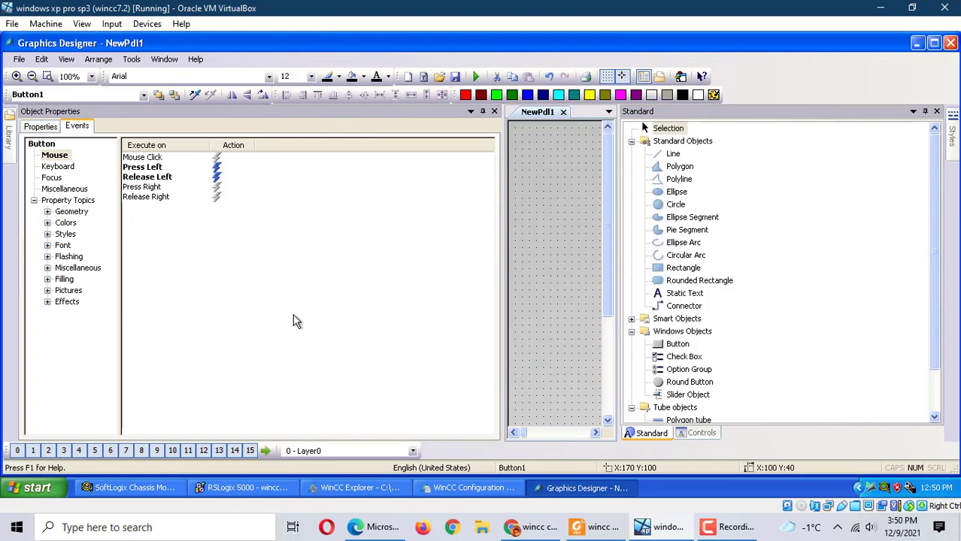
Save the picture under the file name NewPdl1
click(455, 76)
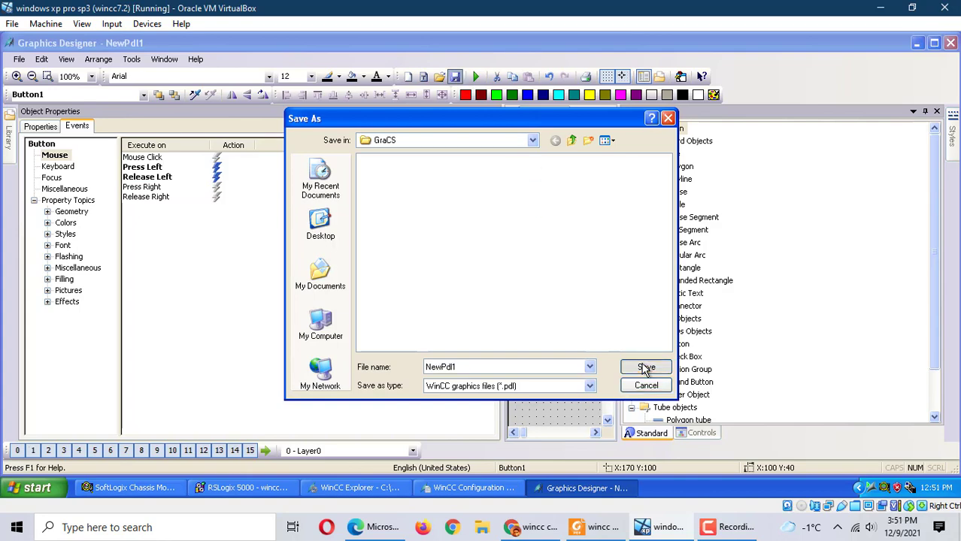
click(646, 367)
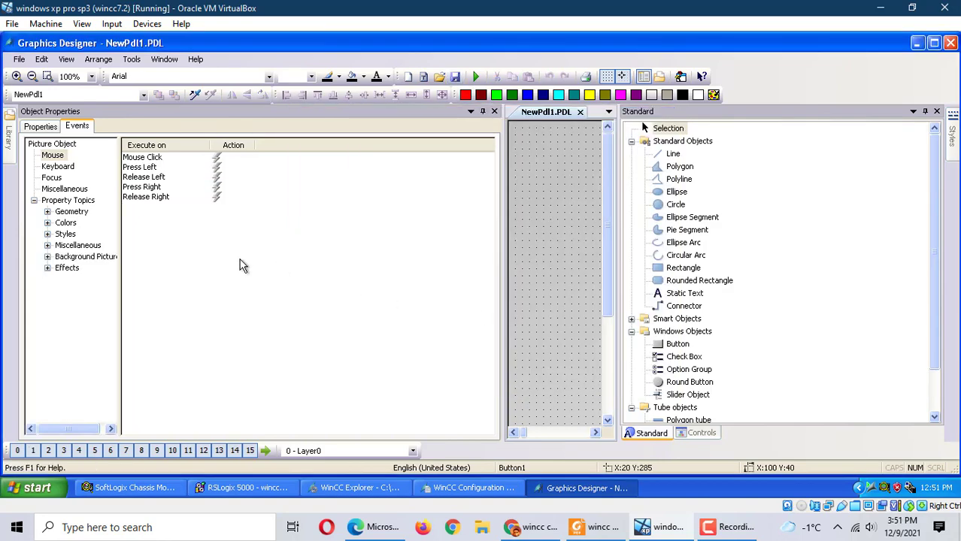
Link Press Left with a direct connection: constant 1 to the start tag
click(144, 168)
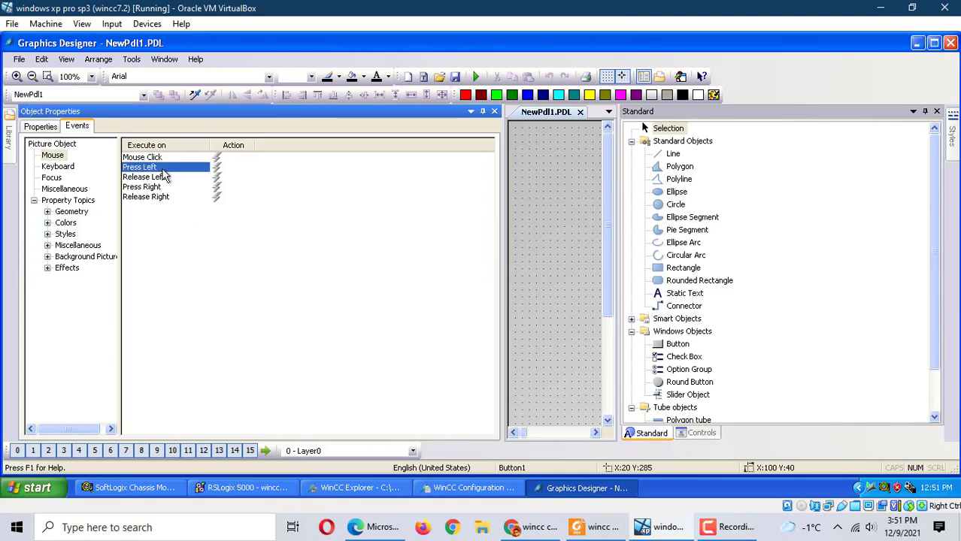
right_click(216, 173)
click(259, 199)
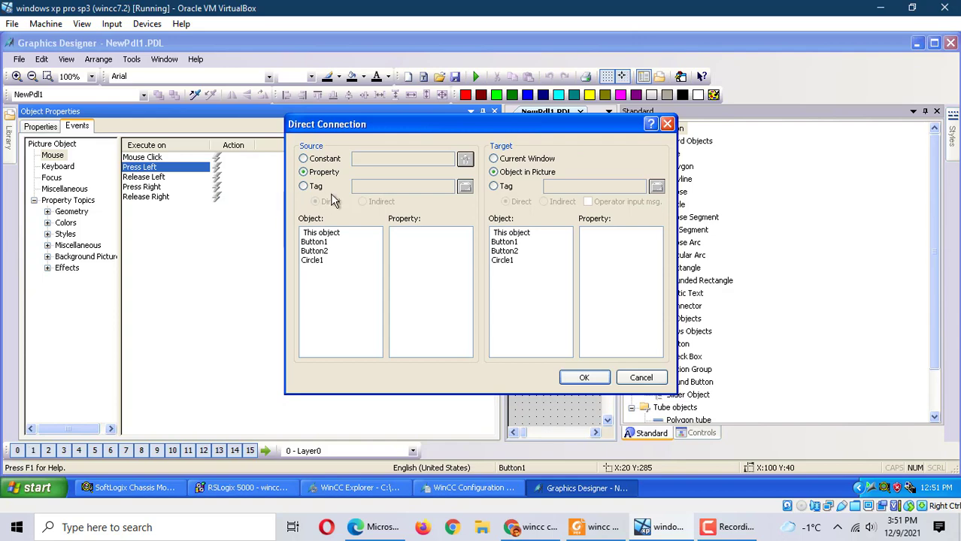
click(311, 159)
text(1)
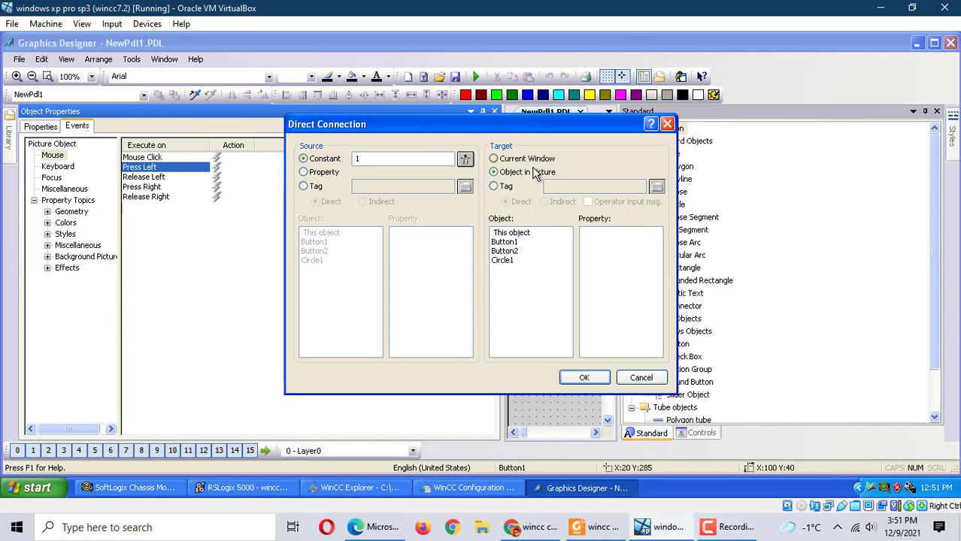
click(495, 187)
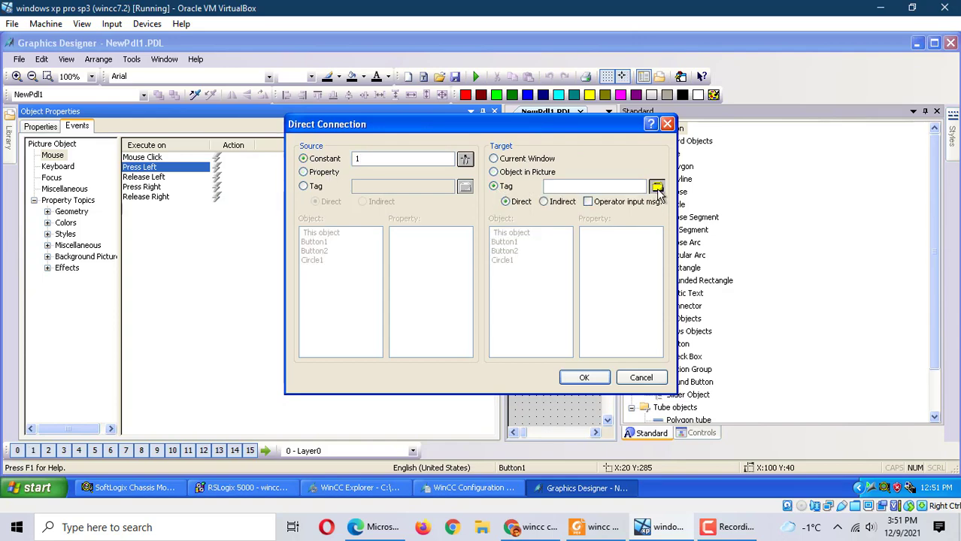
click(657, 187)
click(473, 198)
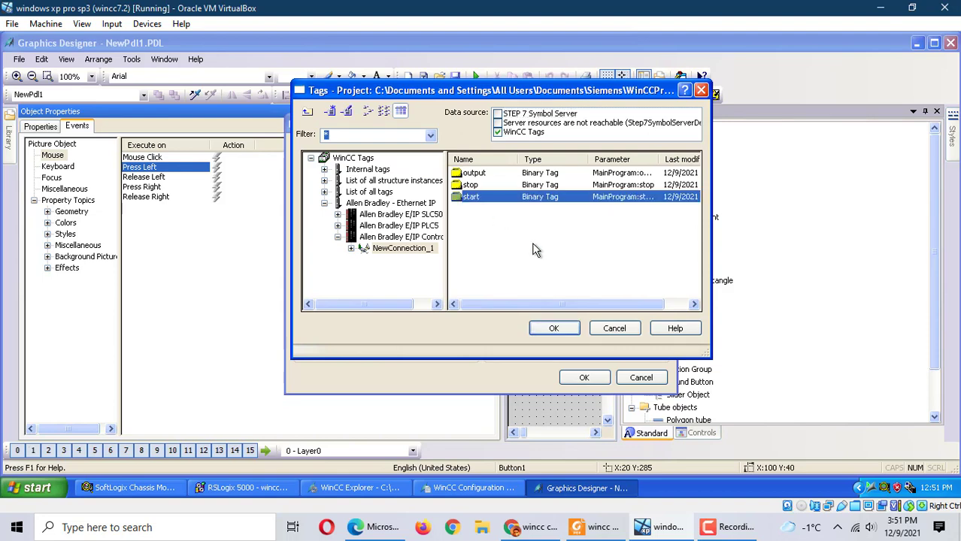
click(554, 331)
click(584, 379)
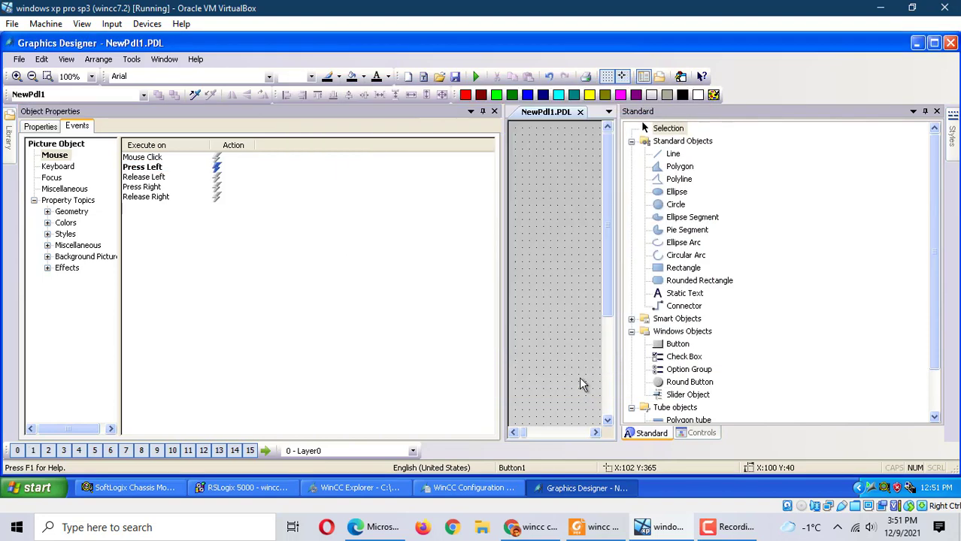
Link Release Left with a direct connection: constant 0 to the start tag
click(216, 181)
right_click(216, 181)
click(245, 228)
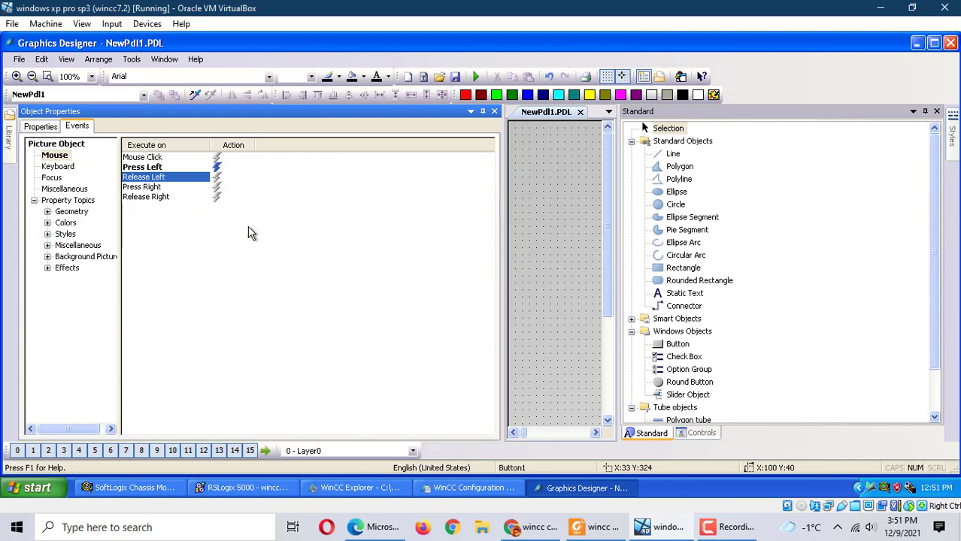
right_click(220, 183)
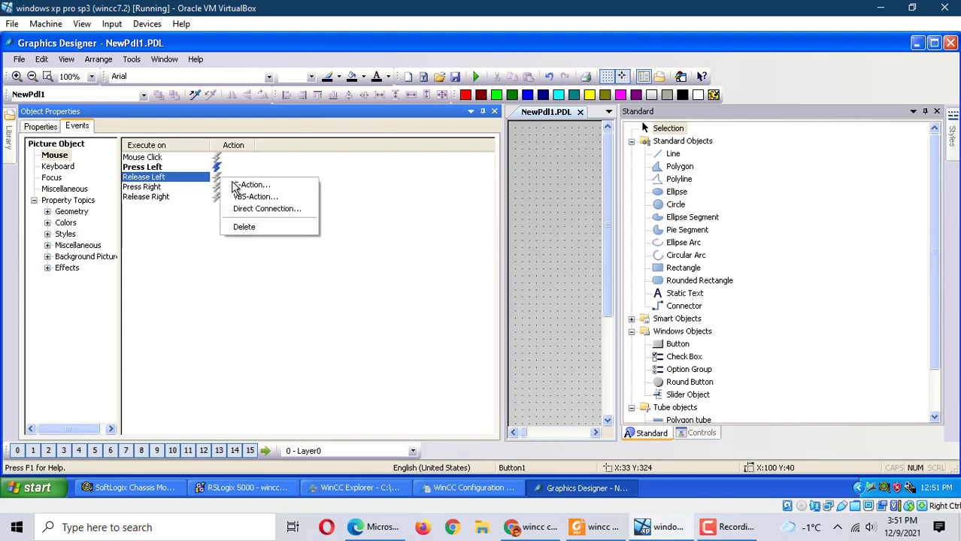
click(271, 208)
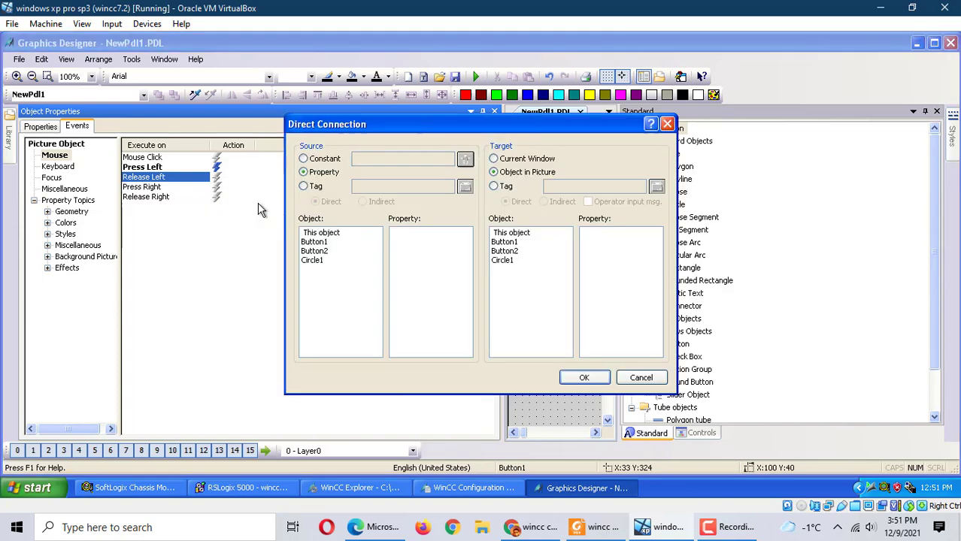
click(308, 159)
click(355, 161)
text(0)
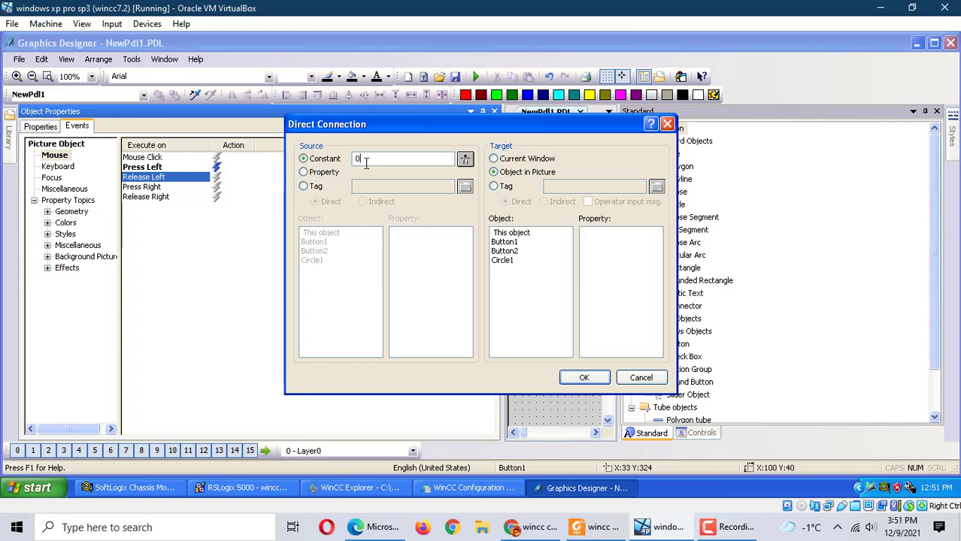
click(500, 187)
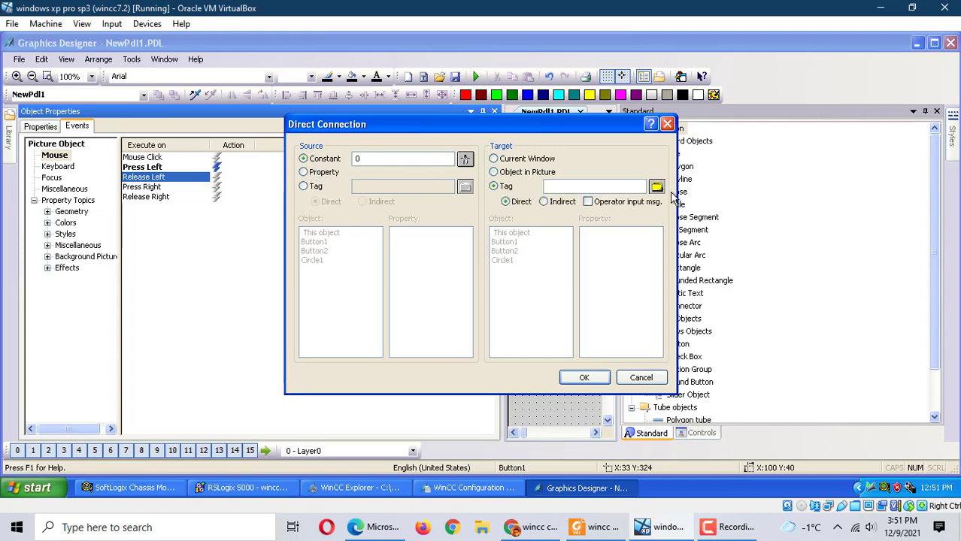
click(657, 187)
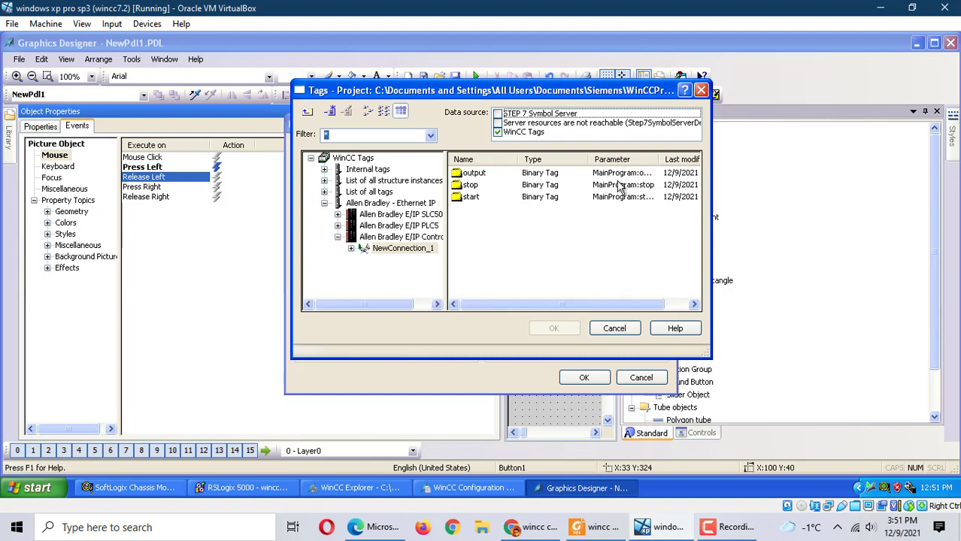
click(469, 198)
click(554, 328)
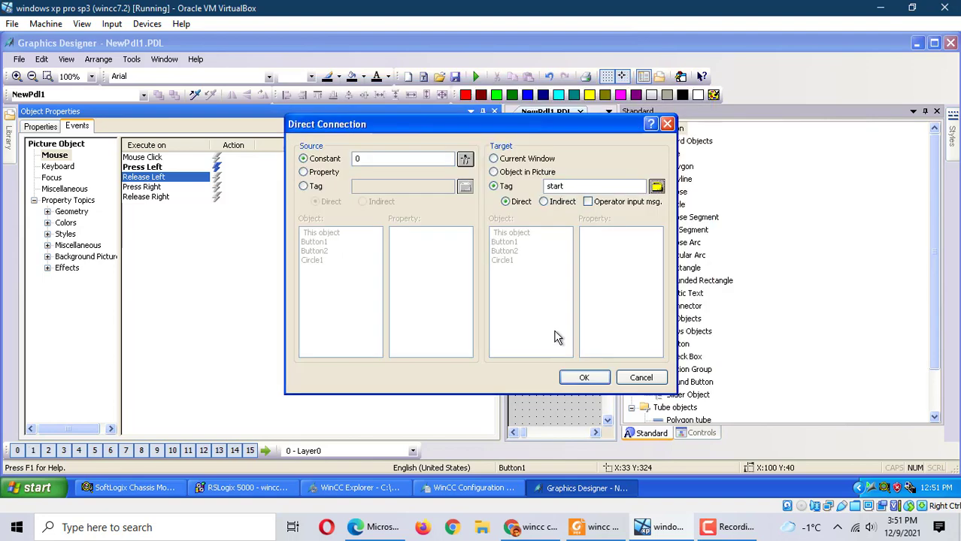
click(589, 379)
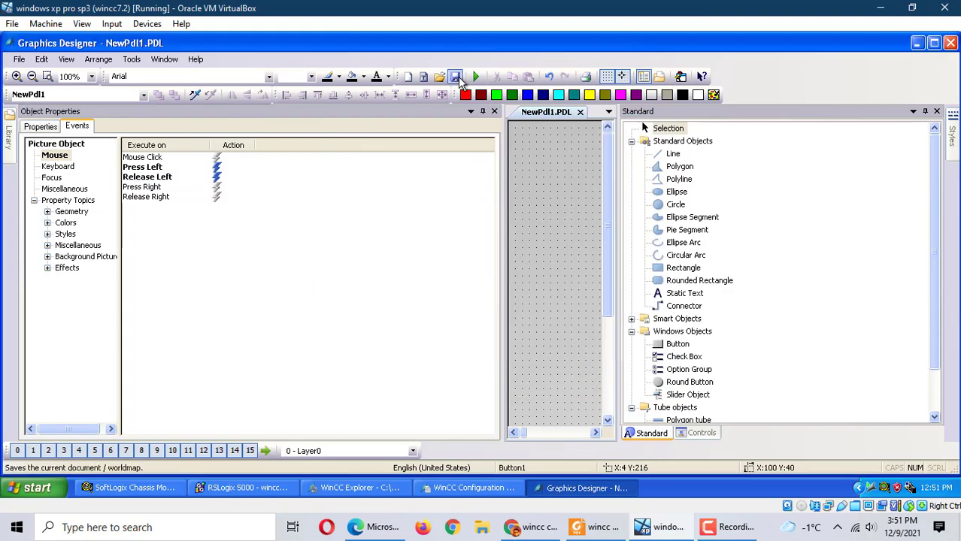
Save the picture and open the stop button's properties at the Press Left event
click(456, 78)
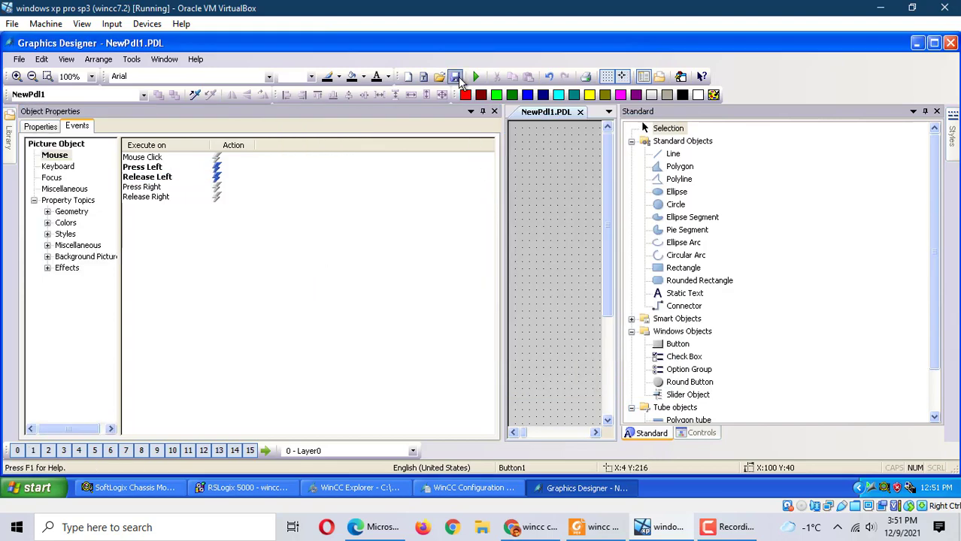
click(495, 111)
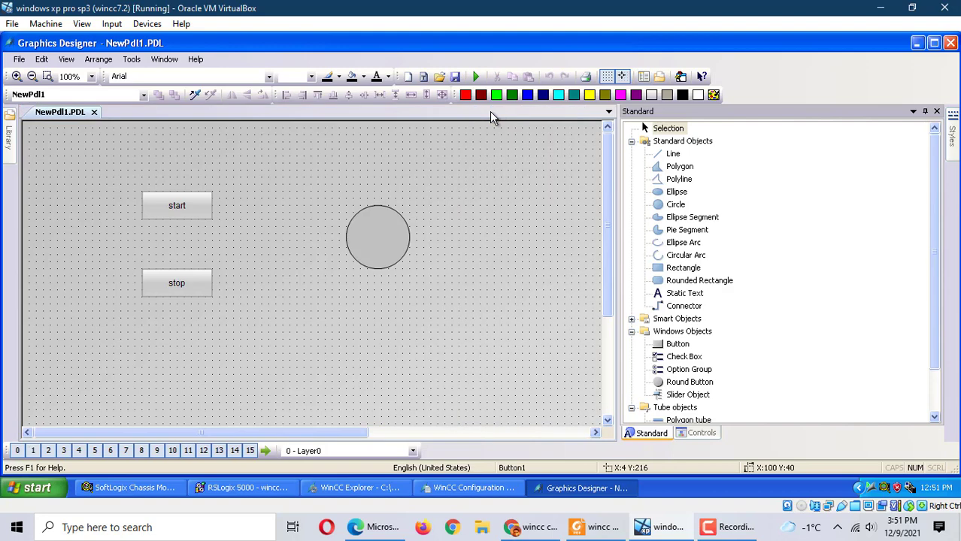
right_click(174, 282)
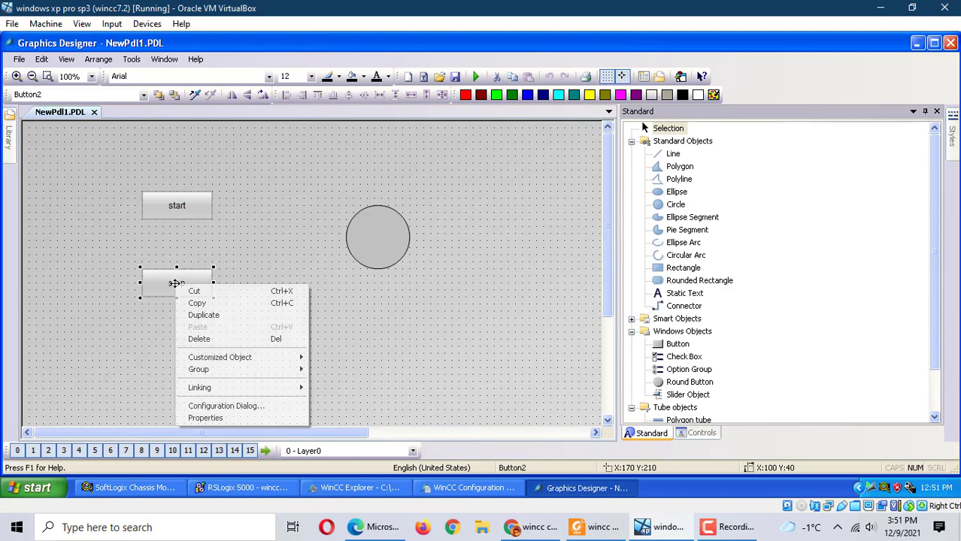
click(225, 419)
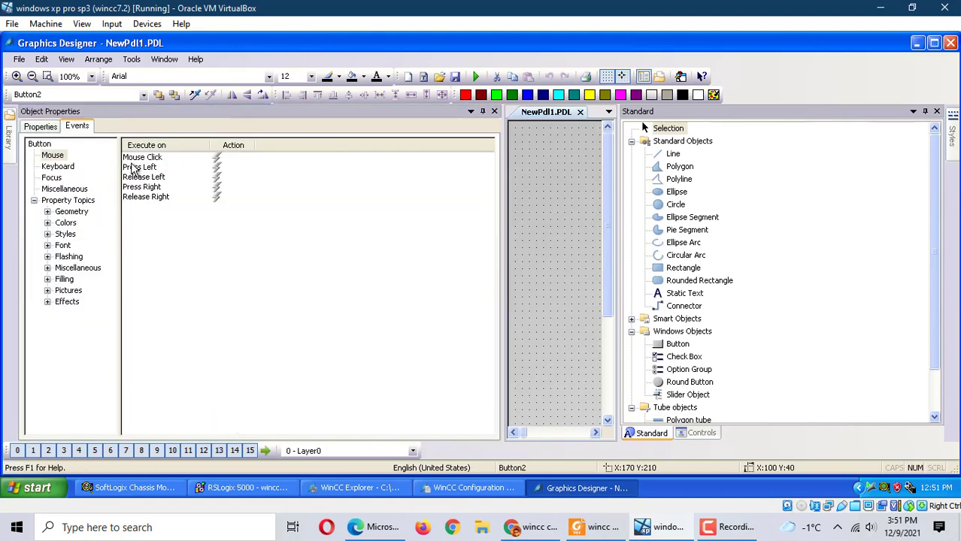
click(217, 168)
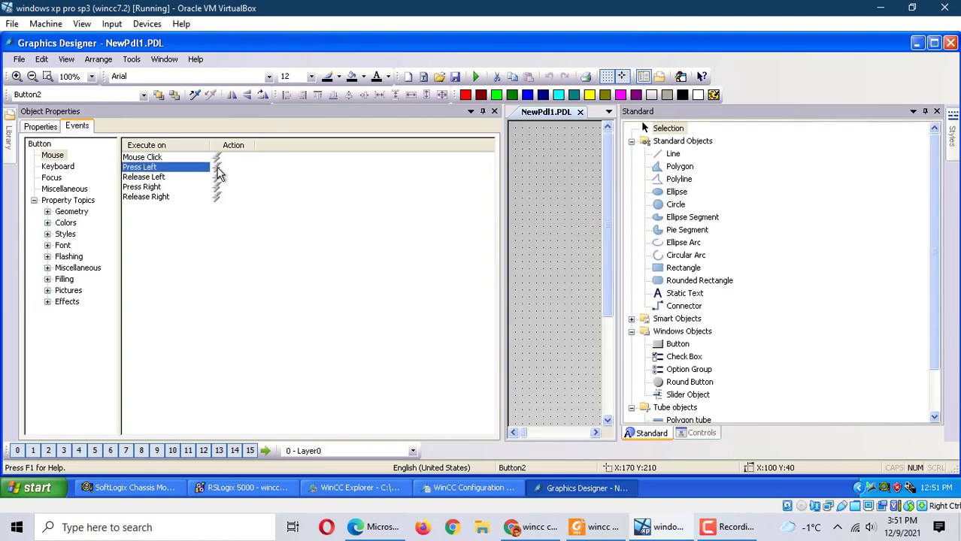
Give the stop button's Press Left a direct connection writing constant 1 to the stop tag
right_click(218, 173)
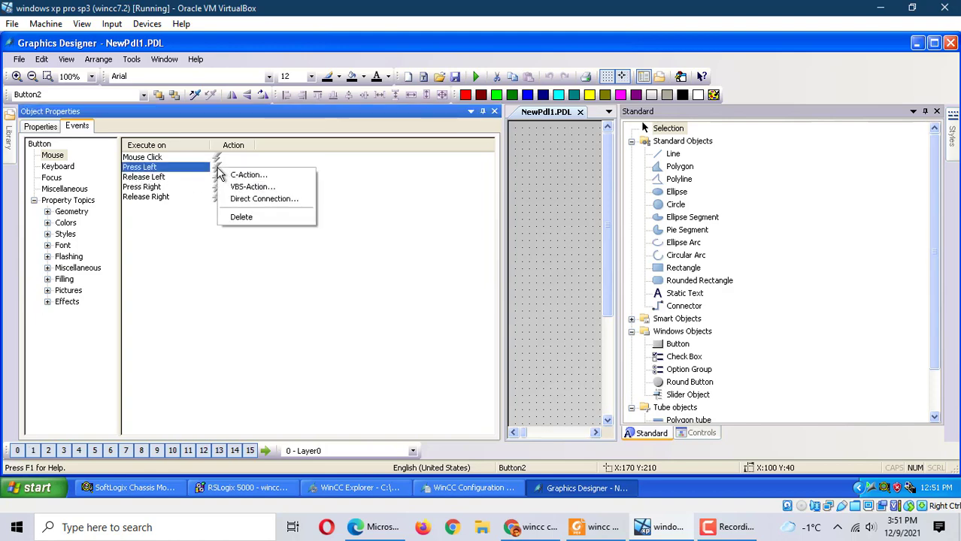
click(264, 199)
click(304, 160)
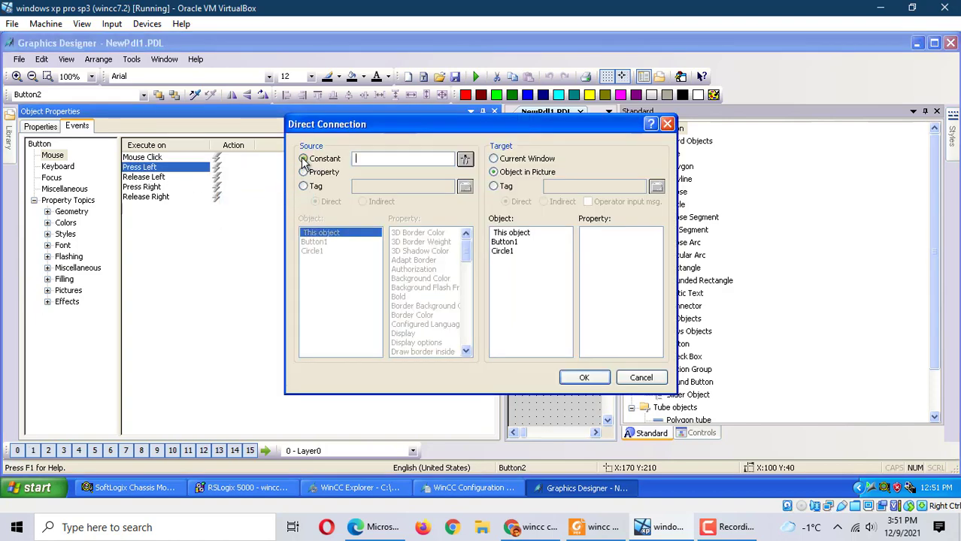
click(494, 186)
click(656, 186)
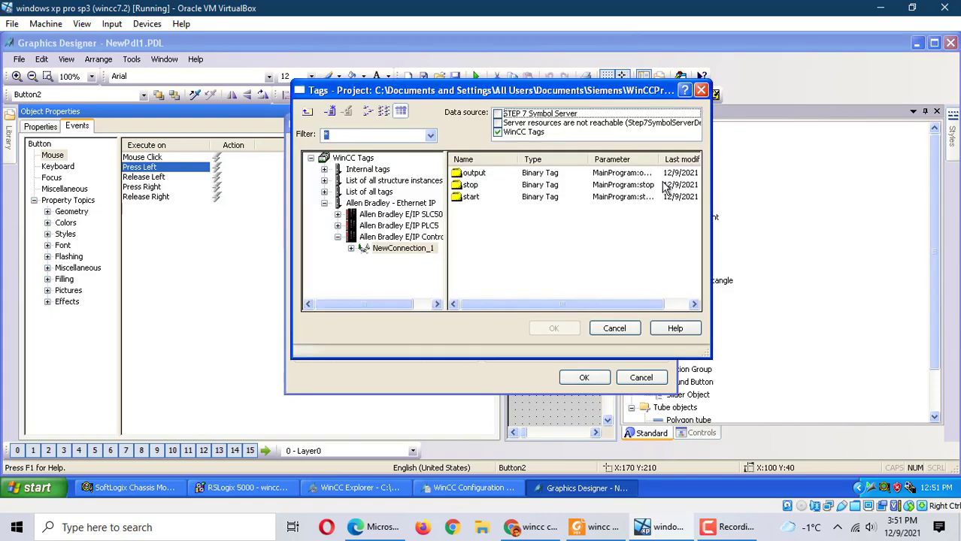
click(470, 186)
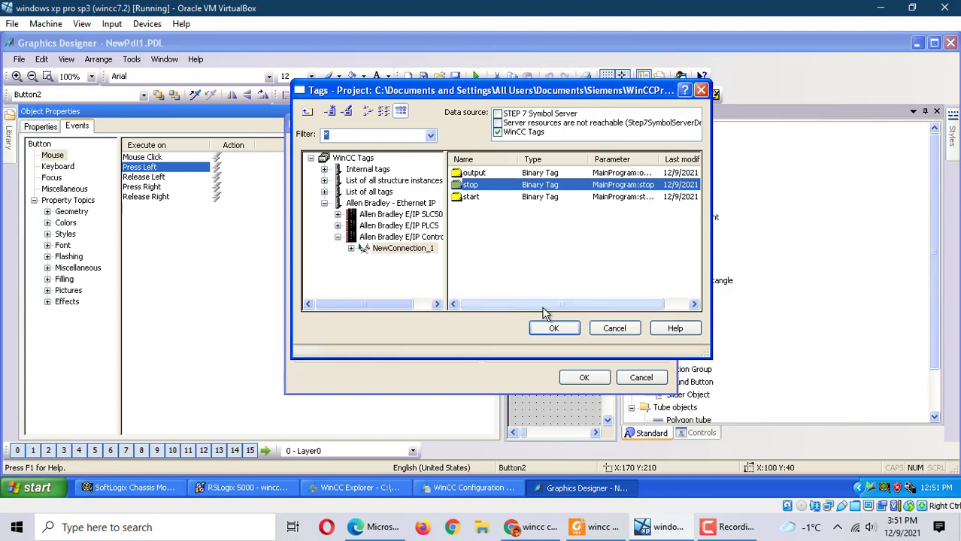
click(554, 329)
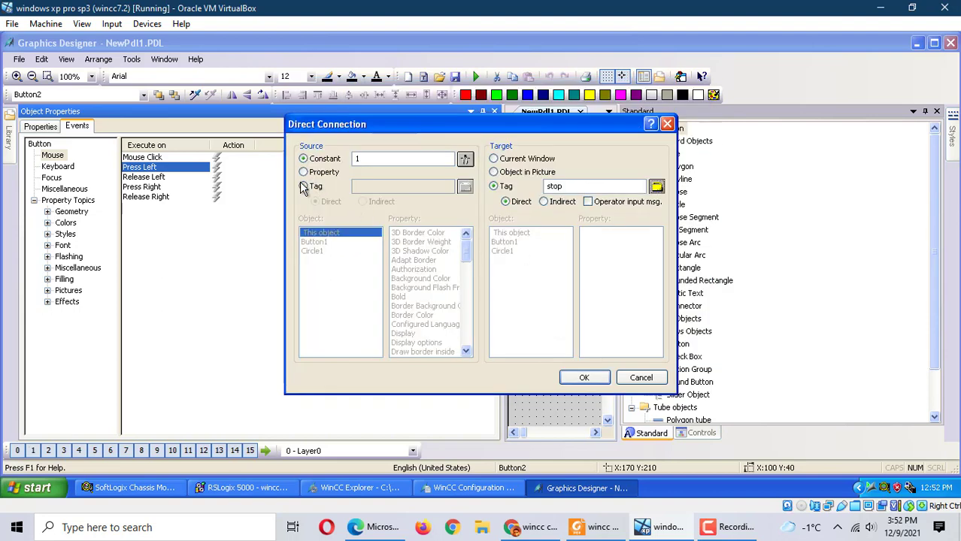
click(584, 378)
Connect the stop button's Release Left to write constant 0 to the stop tag, then save NewPdl1
right_click(216, 179)
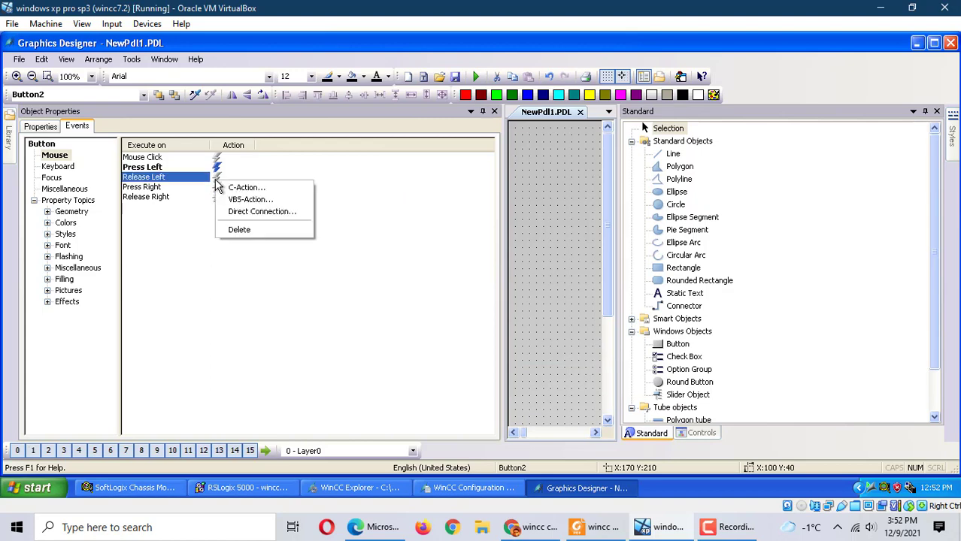
click(252, 212)
click(303, 160)
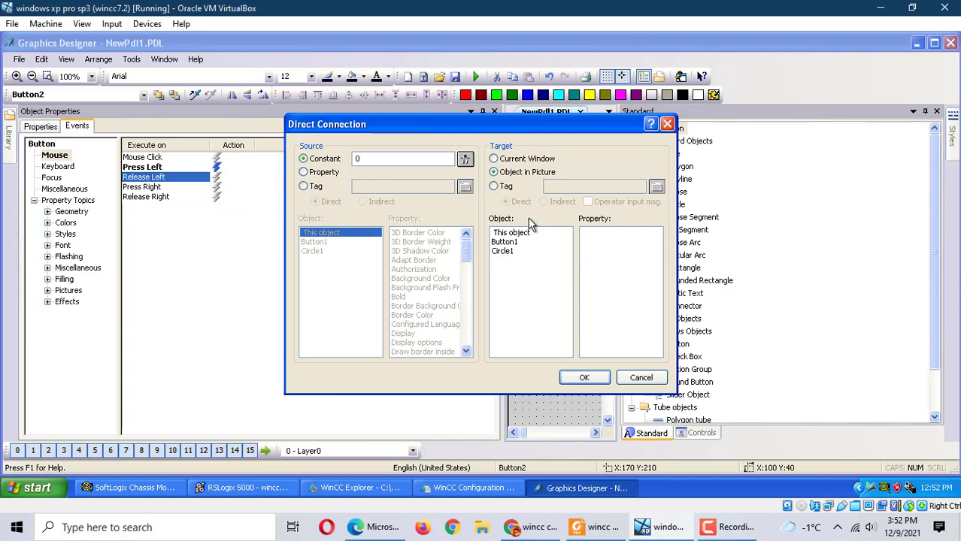
click(494, 187)
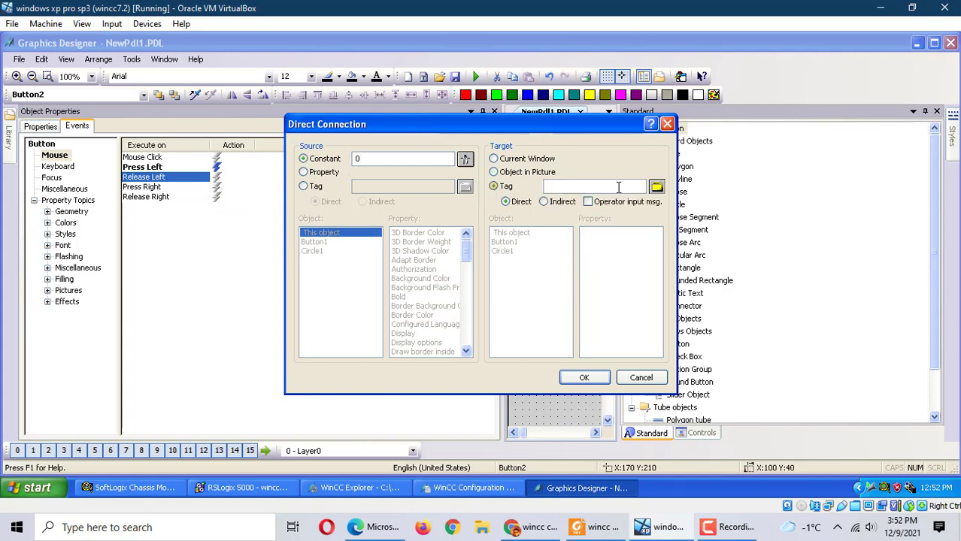
click(657, 188)
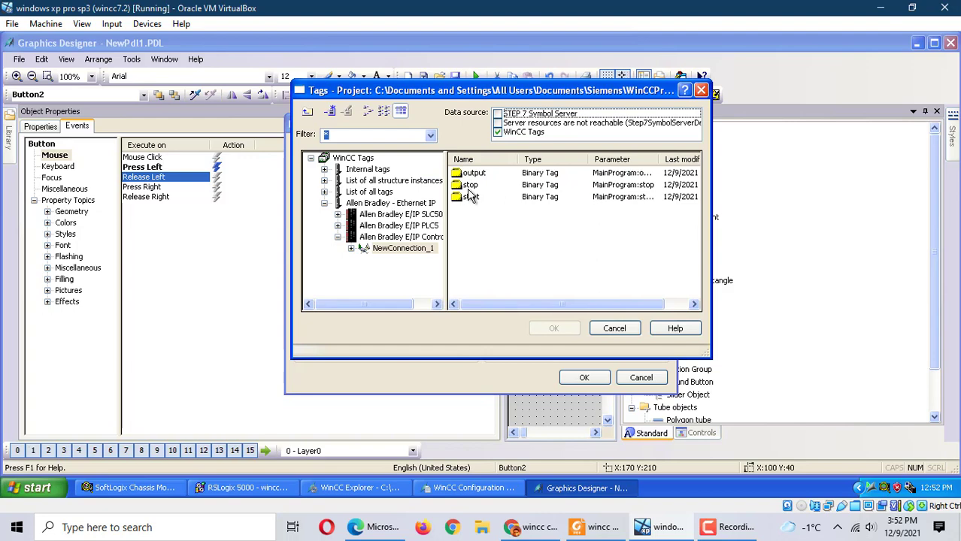
click(468, 188)
click(553, 328)
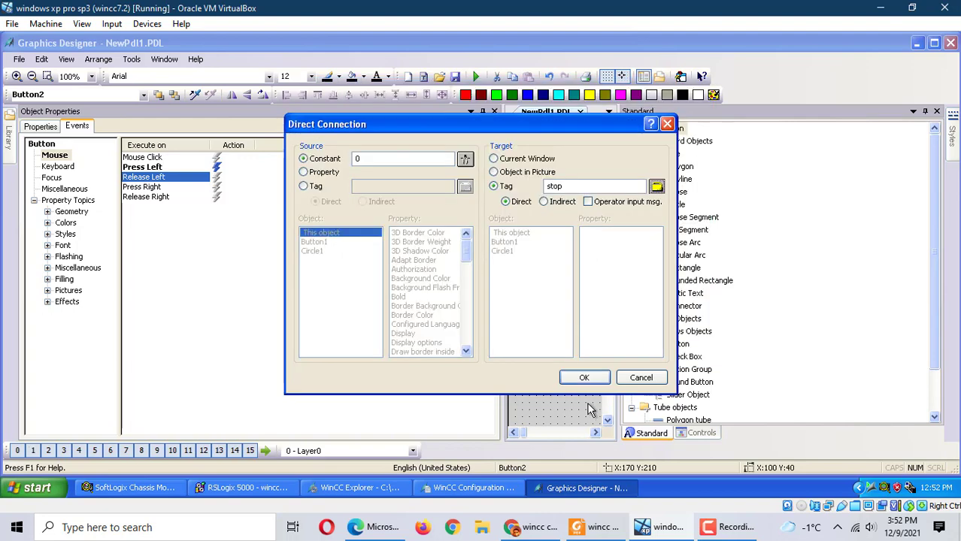
click(585, 378)
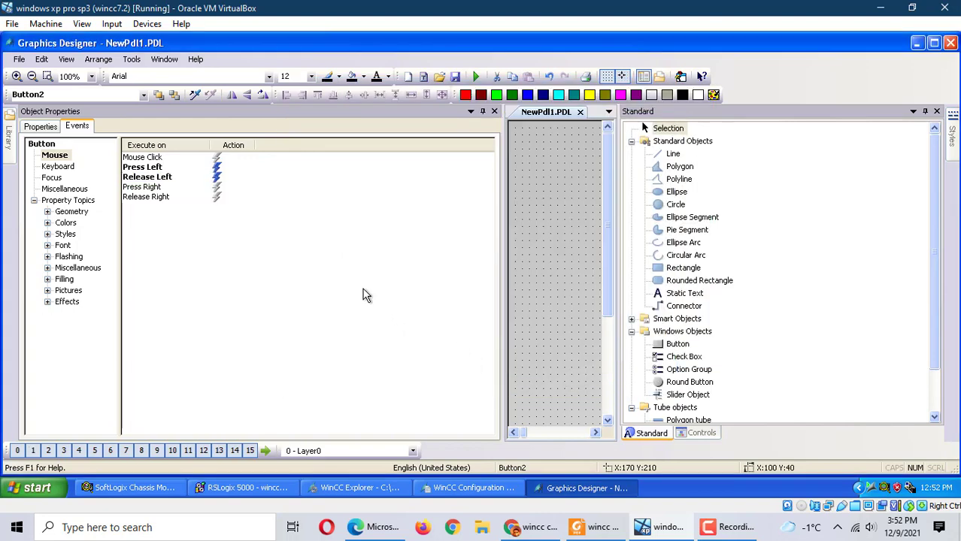
click(456, 77)
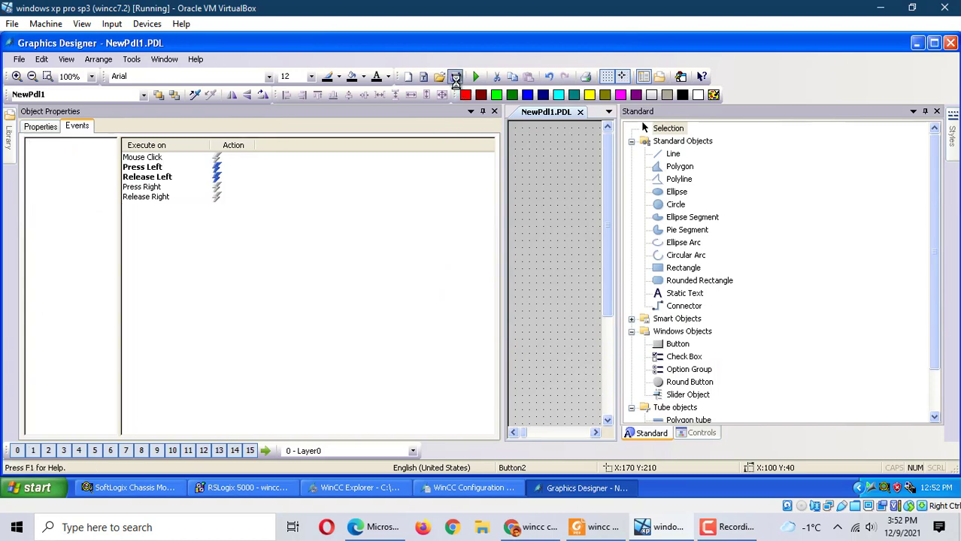
click(494, 112)
In the circle's properties, set Effects > Global Color Scheme to No and select Colors > Background Color
click(368, 223)
right_click(368, 223)
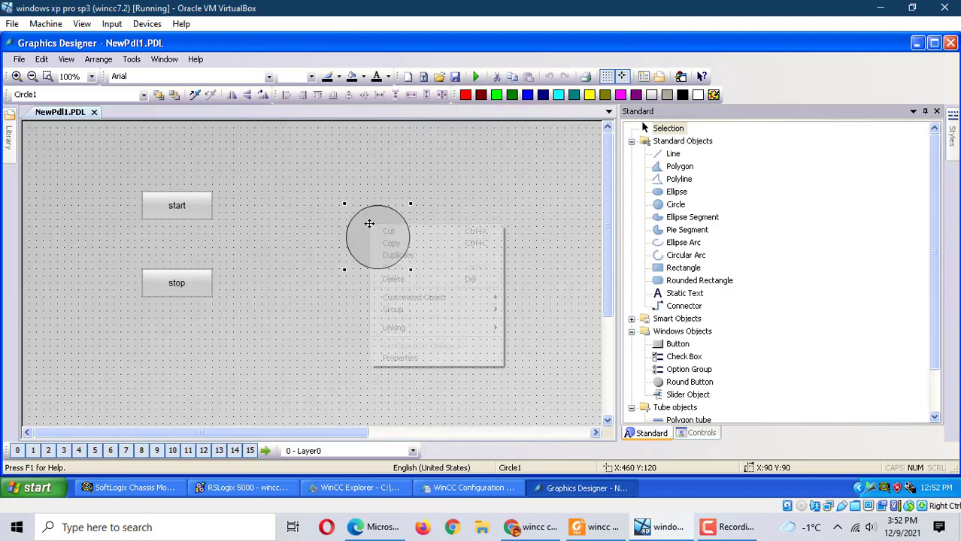
click(427, 358)
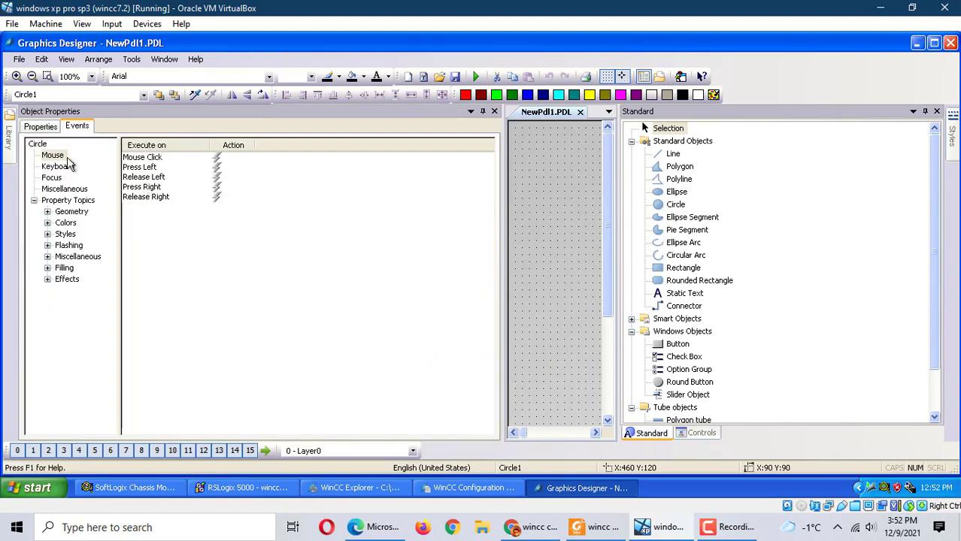
click(40, 127)
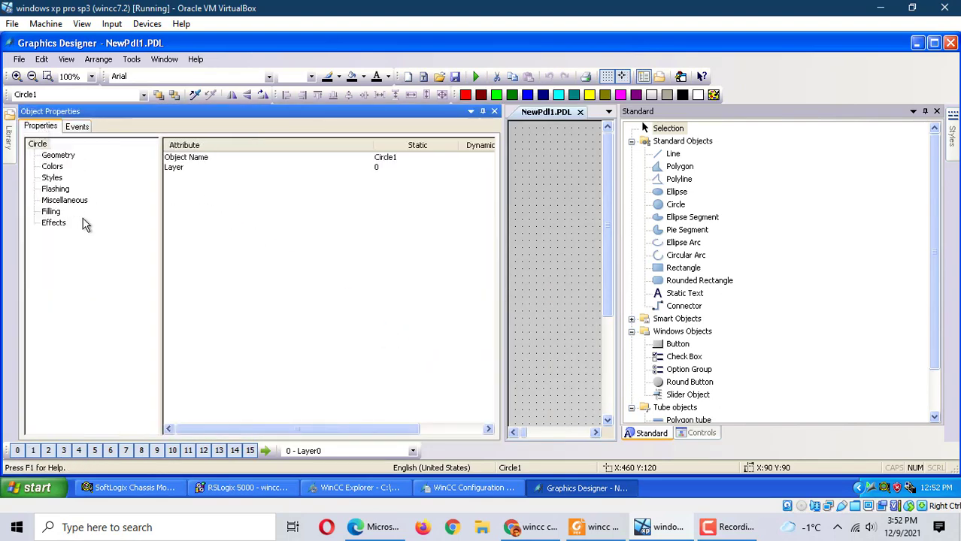
click(56, 228)
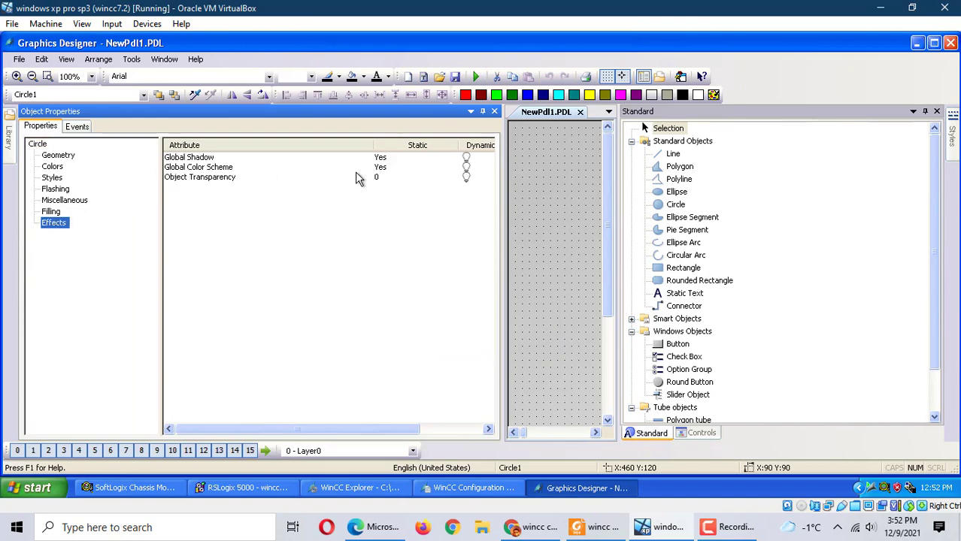
click(385, 168)
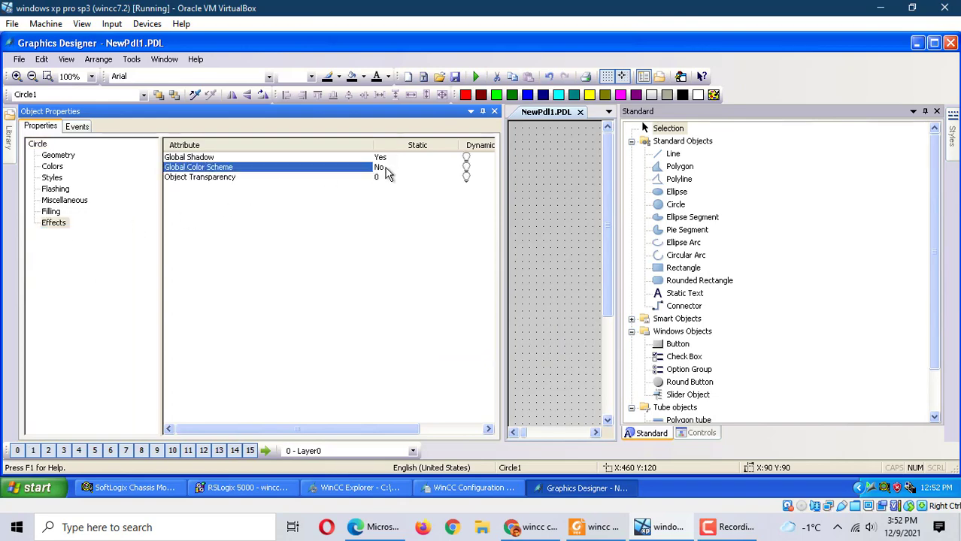
click(56, 167)
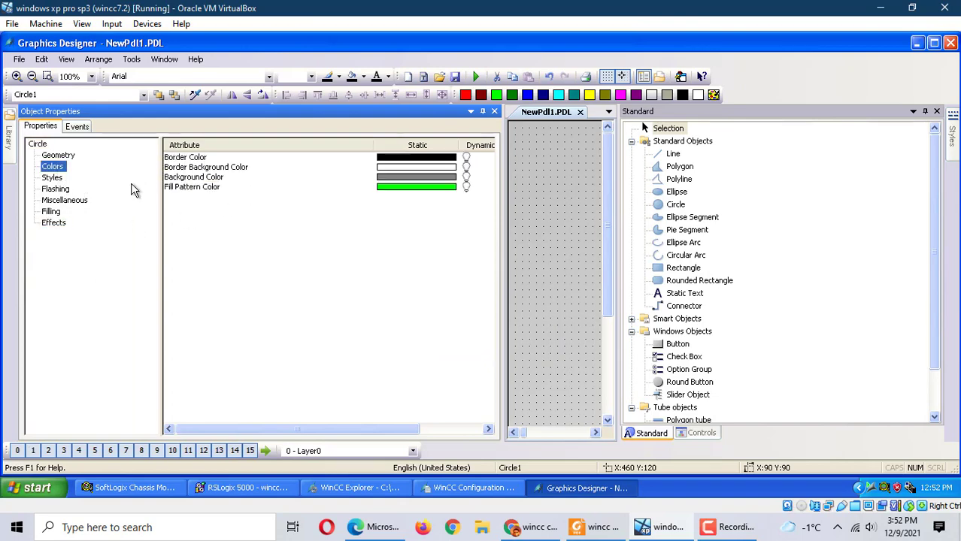
click(210, 179)
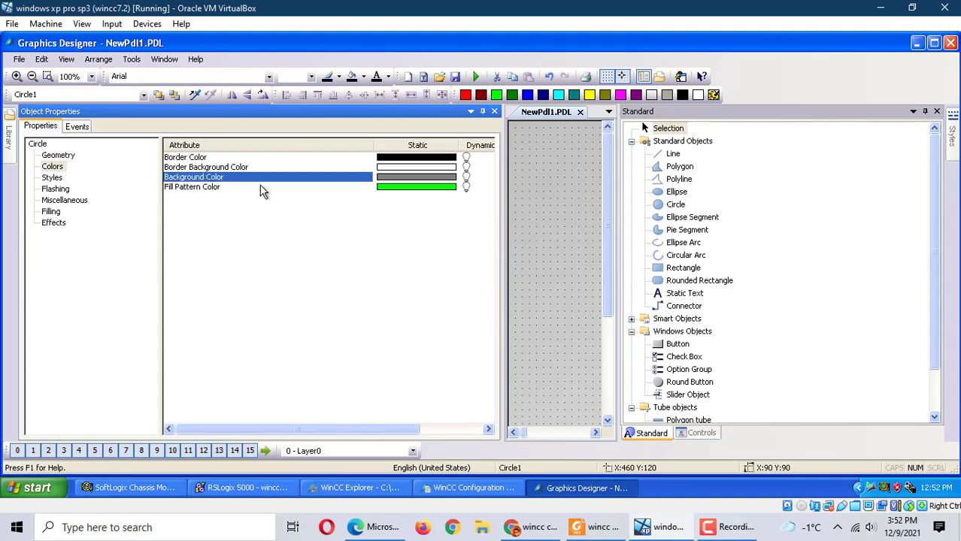
Link the circle's Background Color dynamic to the 'output' tag and check the expression
right_click(466, 186)
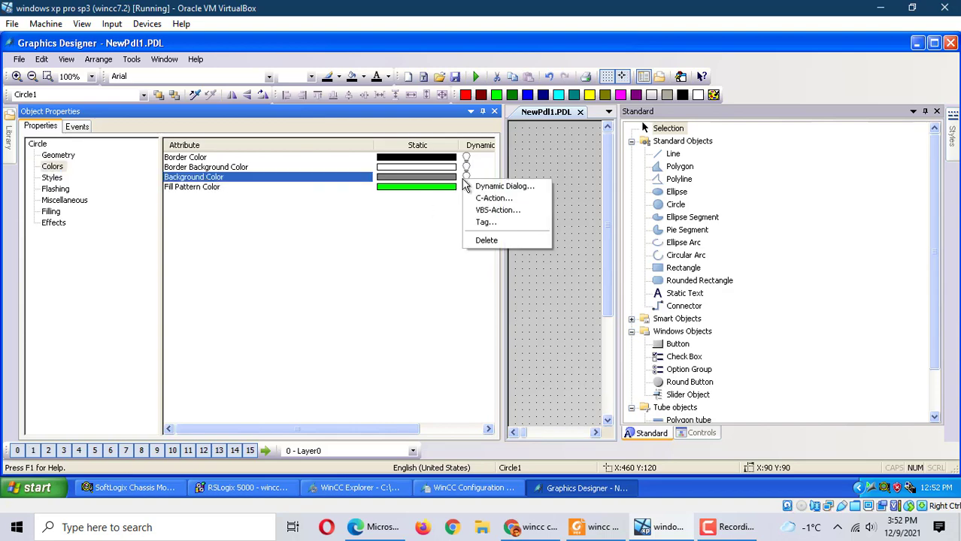
click(498, 187)
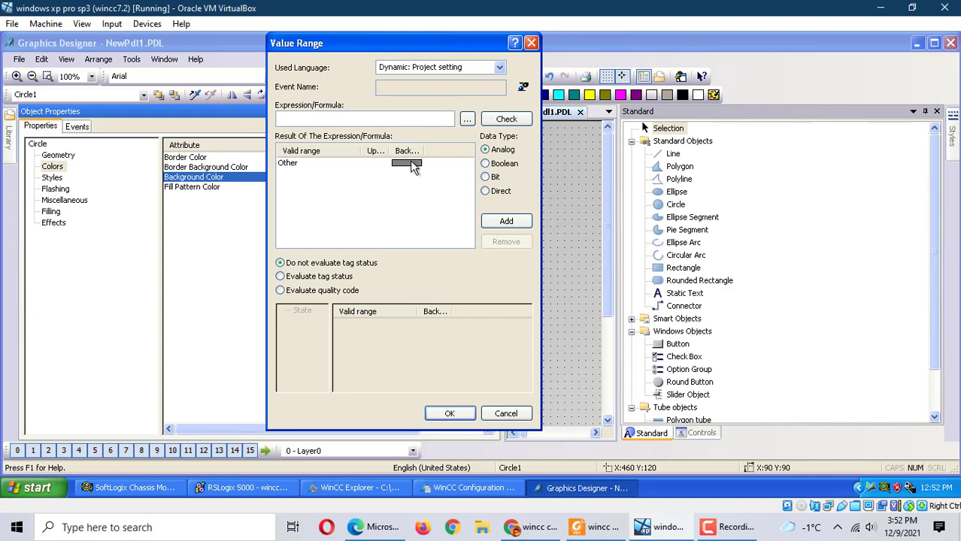
click(467, 123)
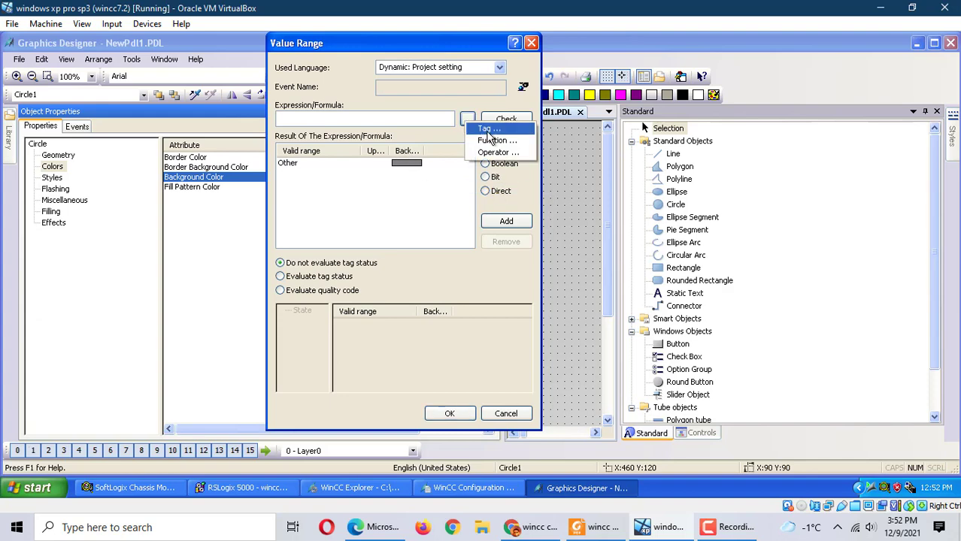
click(486, 133)
click(474, 176)
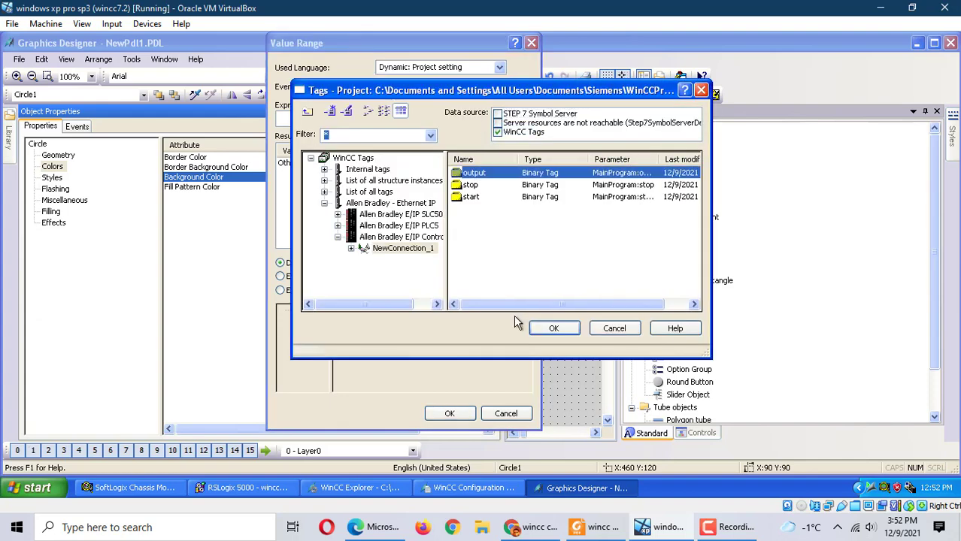
click(545, 330)
click(500, 122)
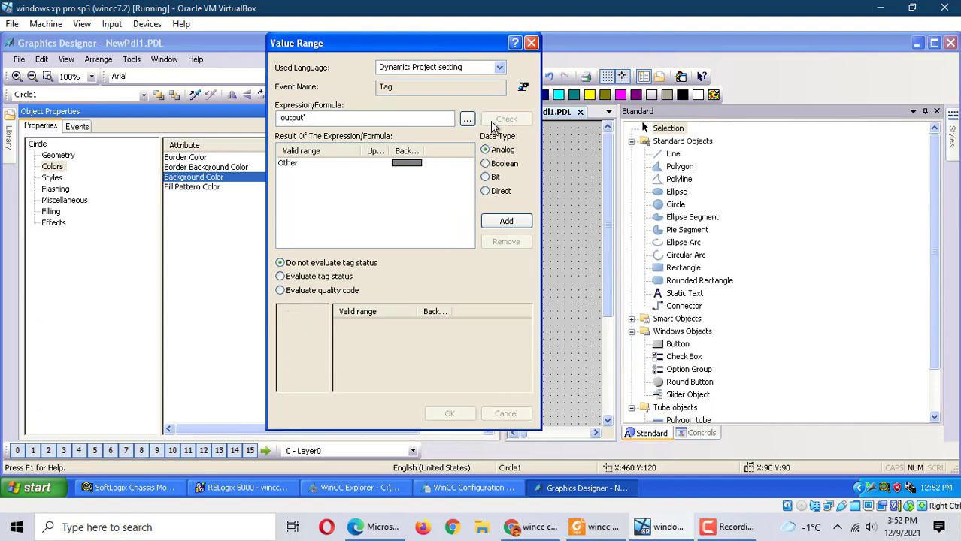
click(489, 256)
Set the output tag's trigger update cycle to Upon change
click(524, 88)
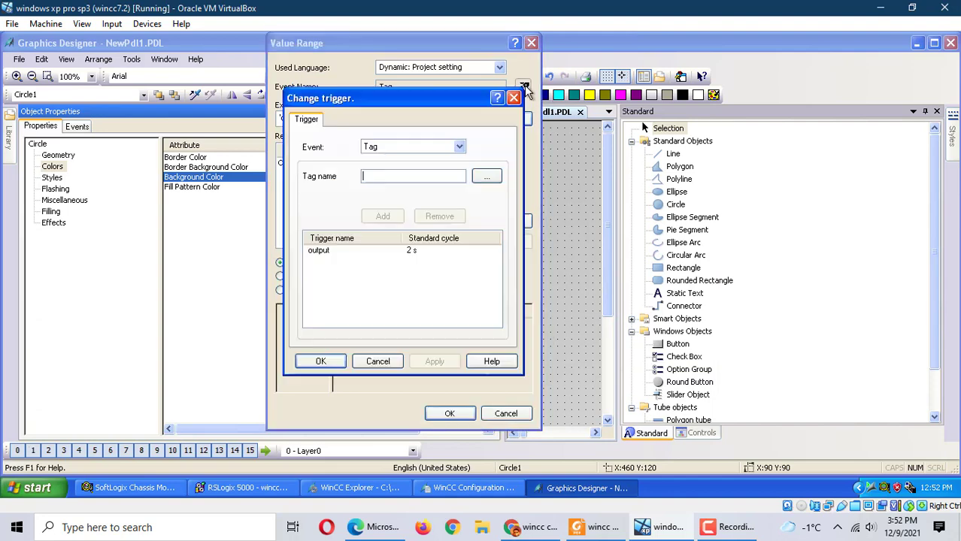
click(414, 255)
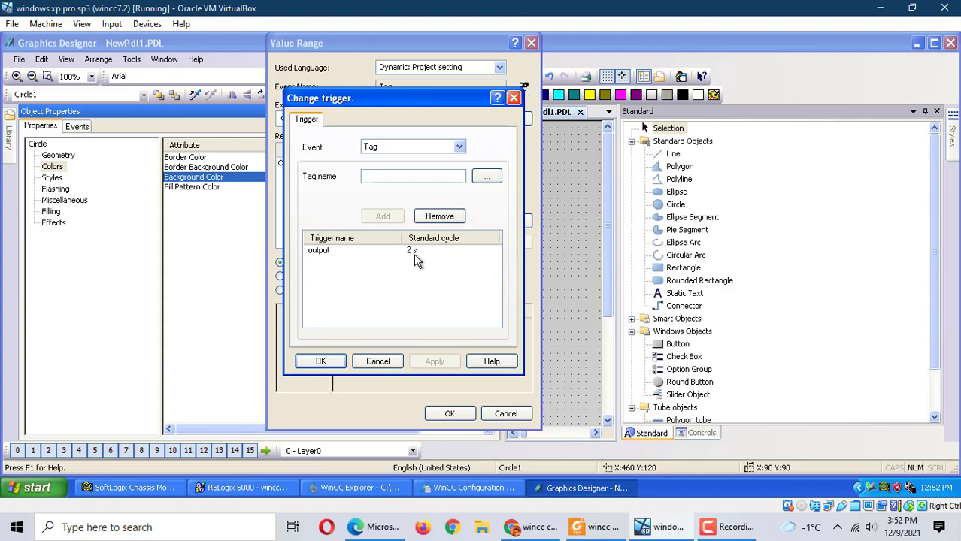
double_click(418, 256)
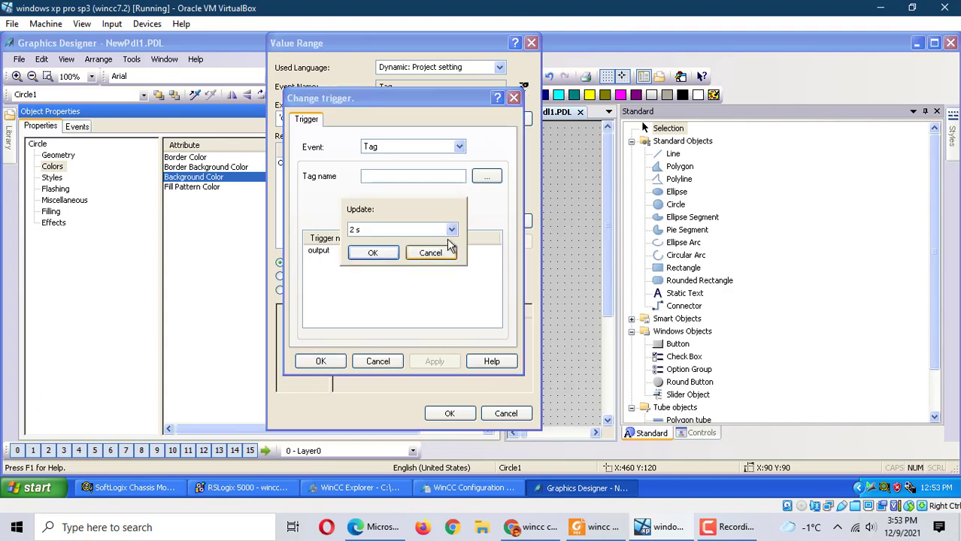
click(452, 229)
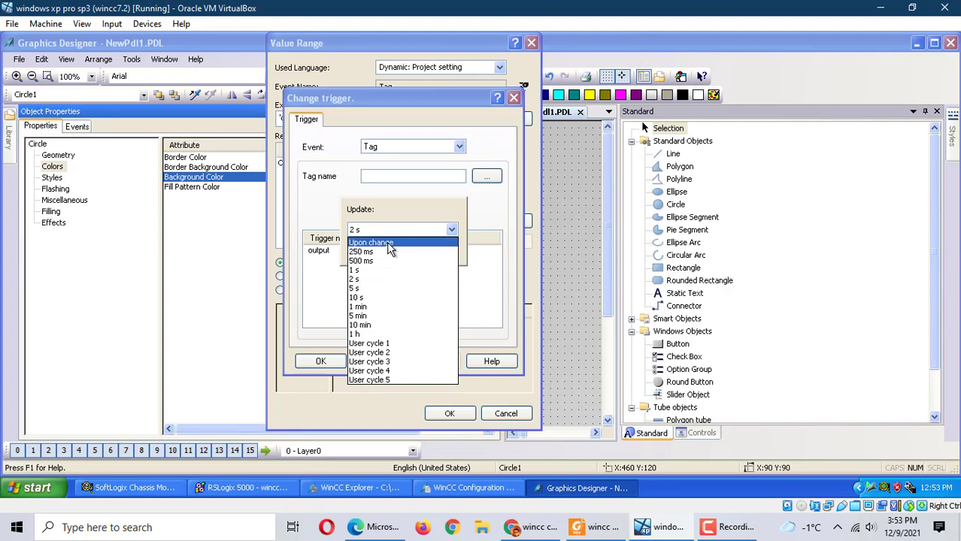
click(391, 243)
click(370, 253)
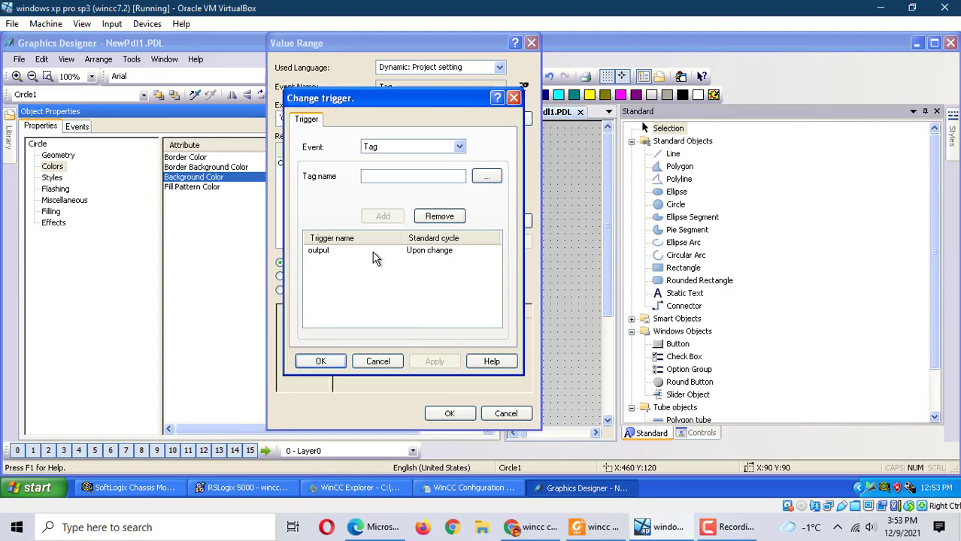
Confirm the trigger, set the expression data type to Boolean and colour TRUE blue
click(321, 361)
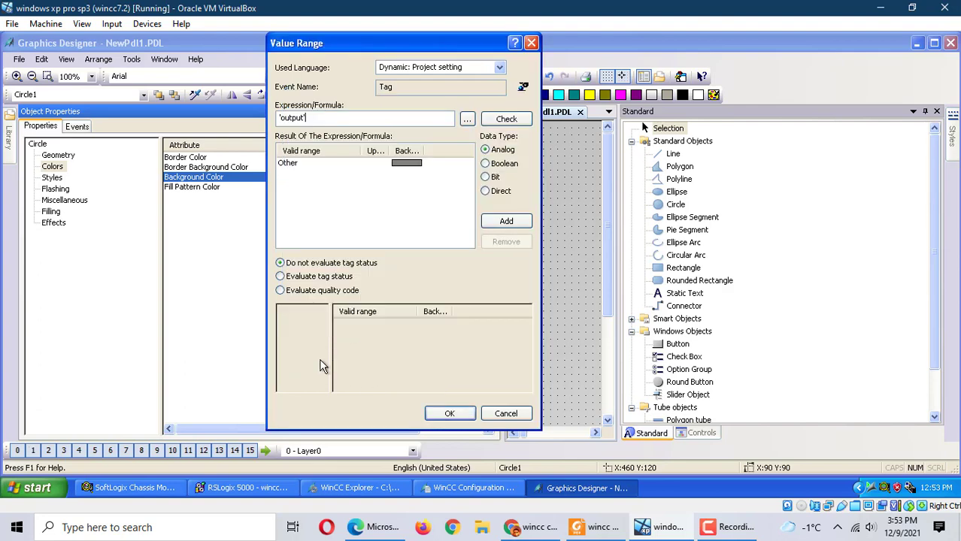
click(485, 164)
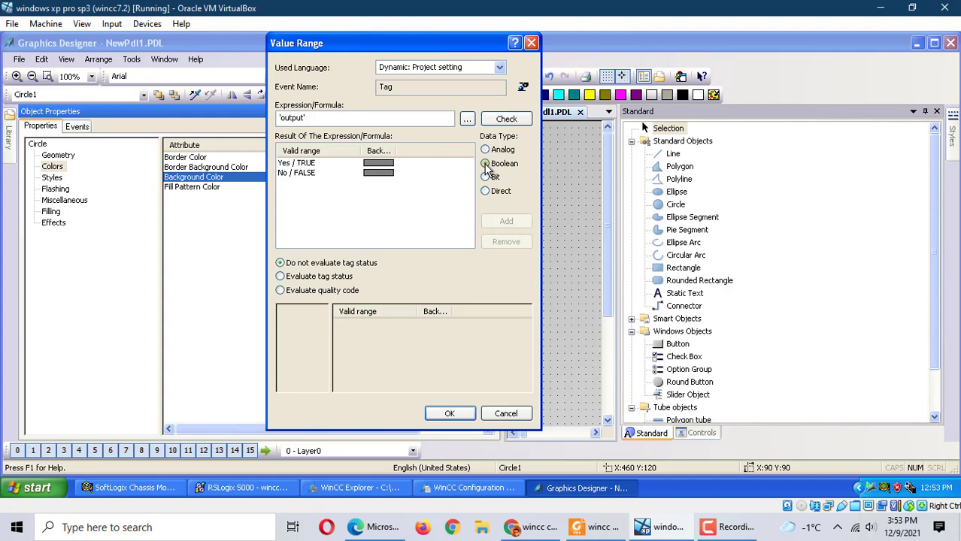
click(383, 164)
click(385, 167)
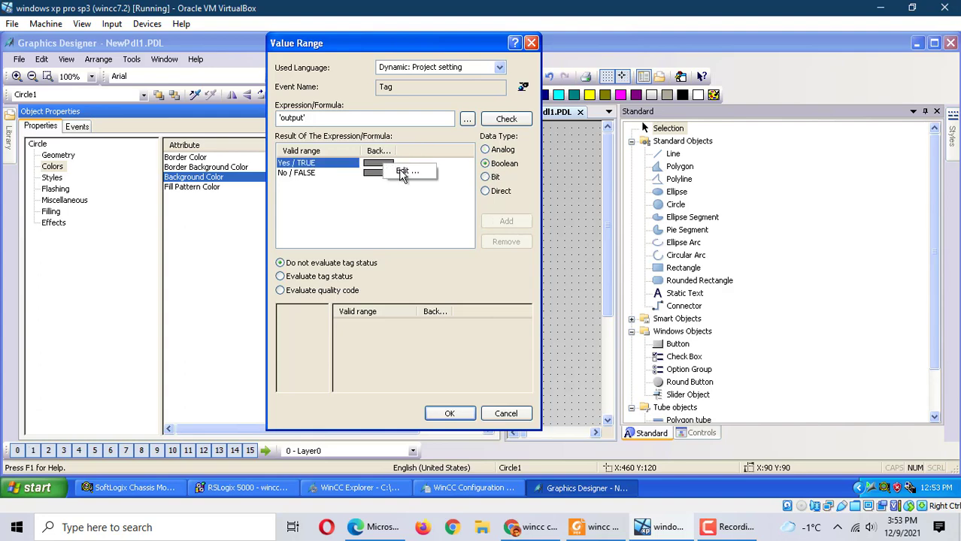
click(399, 170)
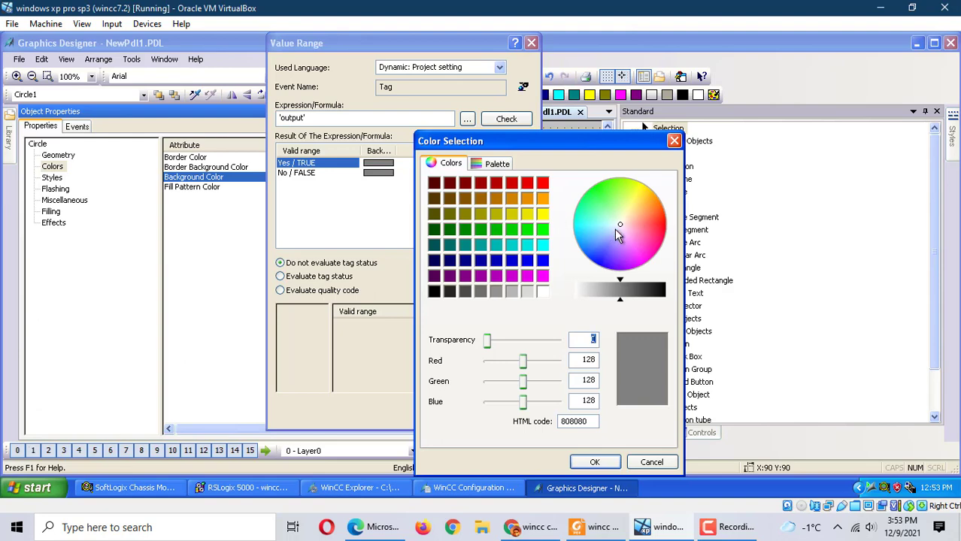
click(599, 249)
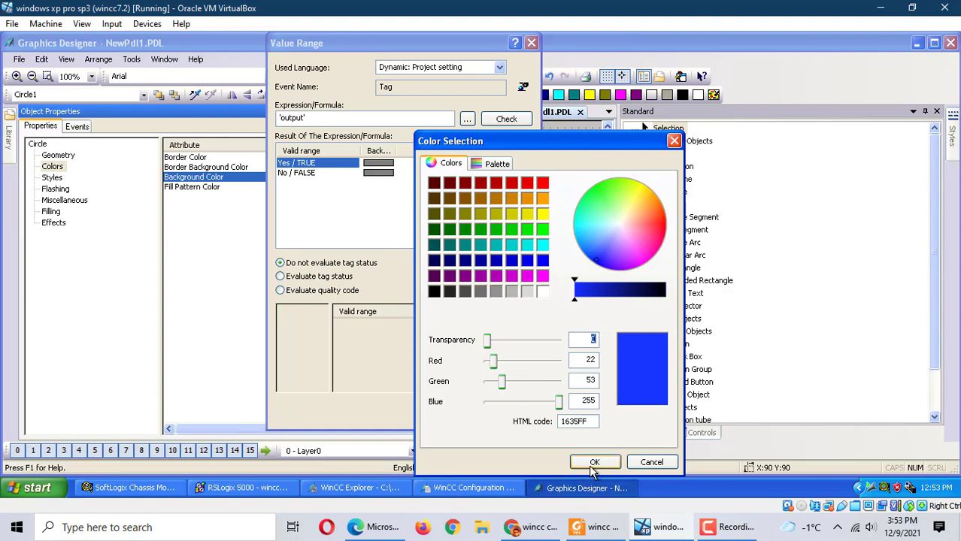
click(592, 462)
Set the FALSE state's colour to pure red
click(377, 172)
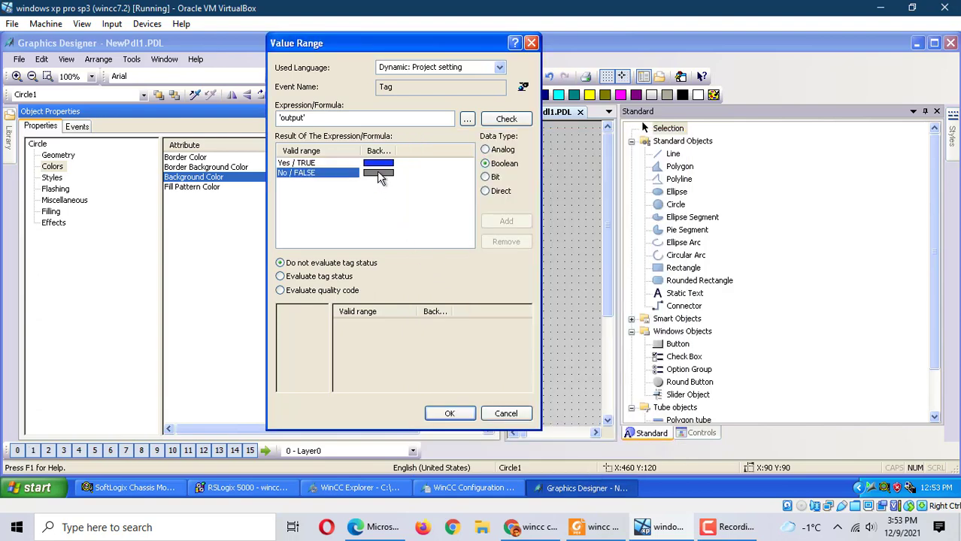
click(379, 174)
click(399, 188)
click(651, 228)
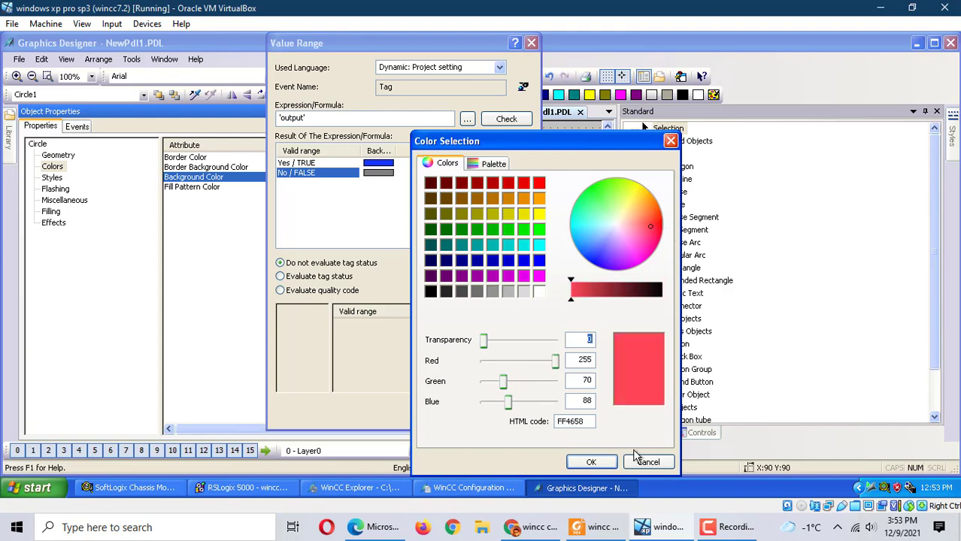
click(540, 183)
click(589, 464)
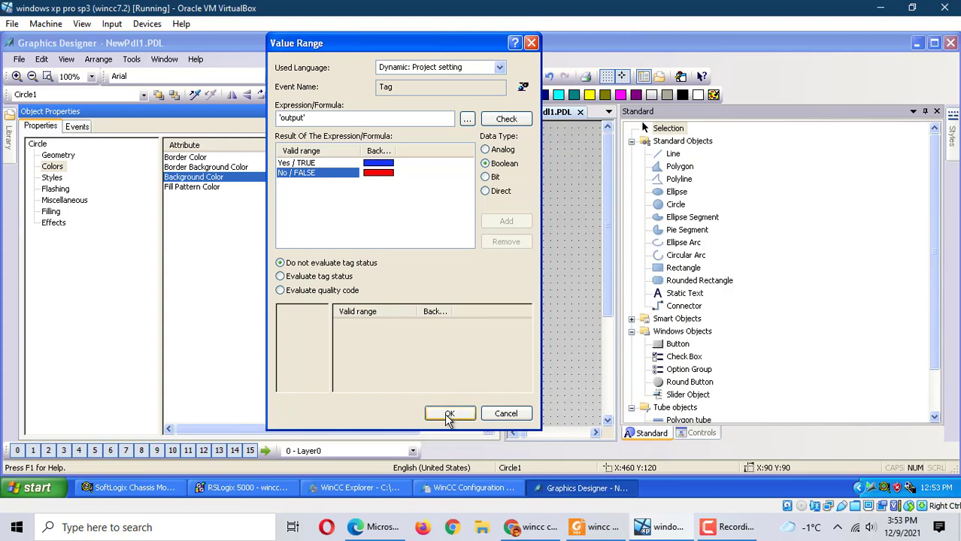
Change the TRUE colour to bright green 00FF00 and apply the dynamic to the circle
click(378, 163)
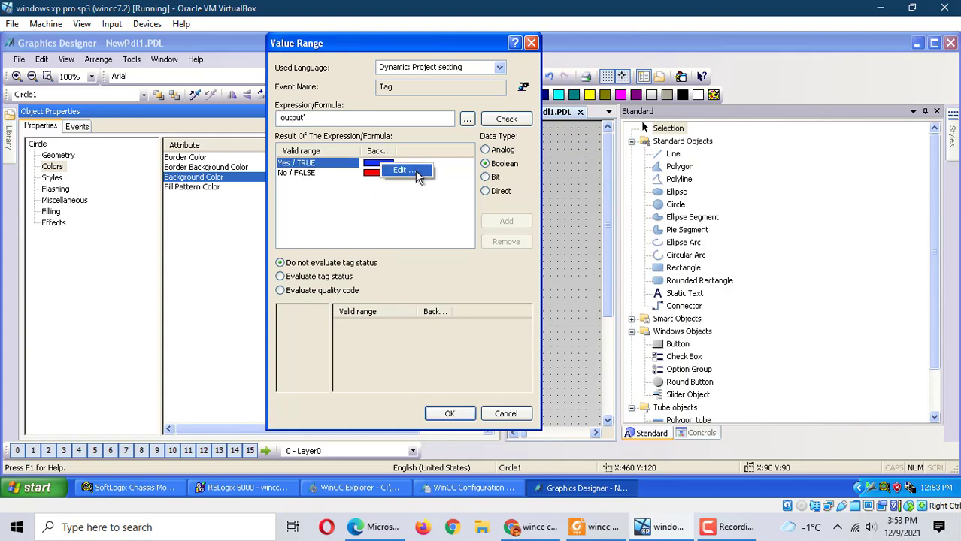
click(415, 171)
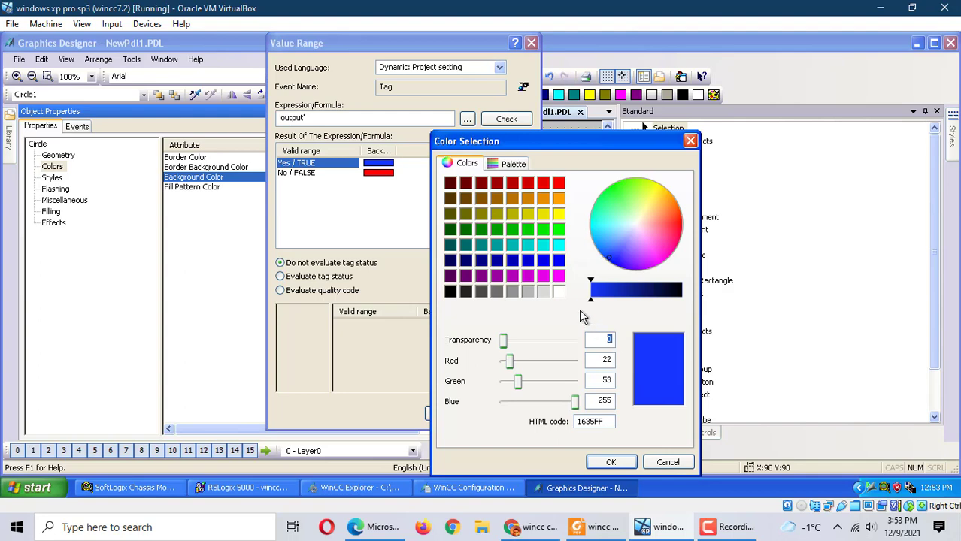
click(558, 229)
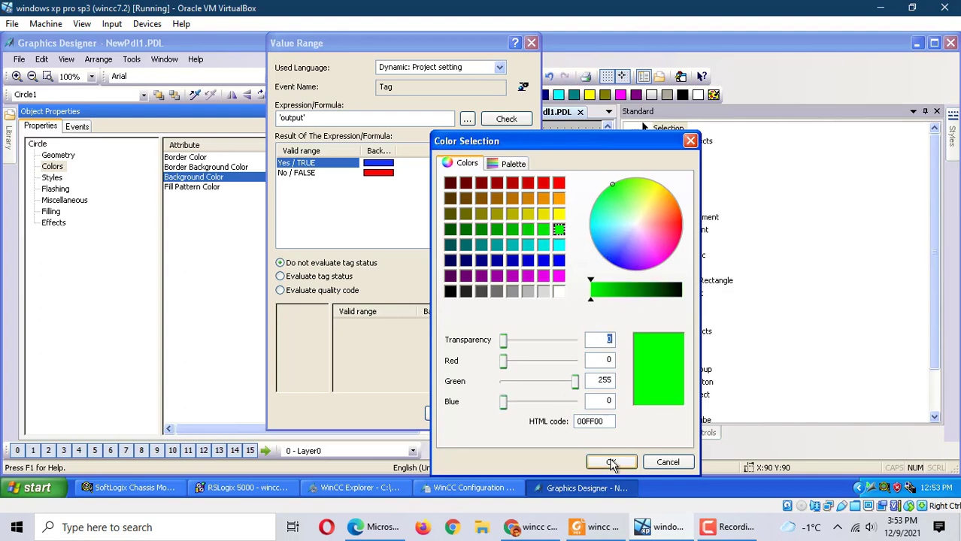
click(610, 461)
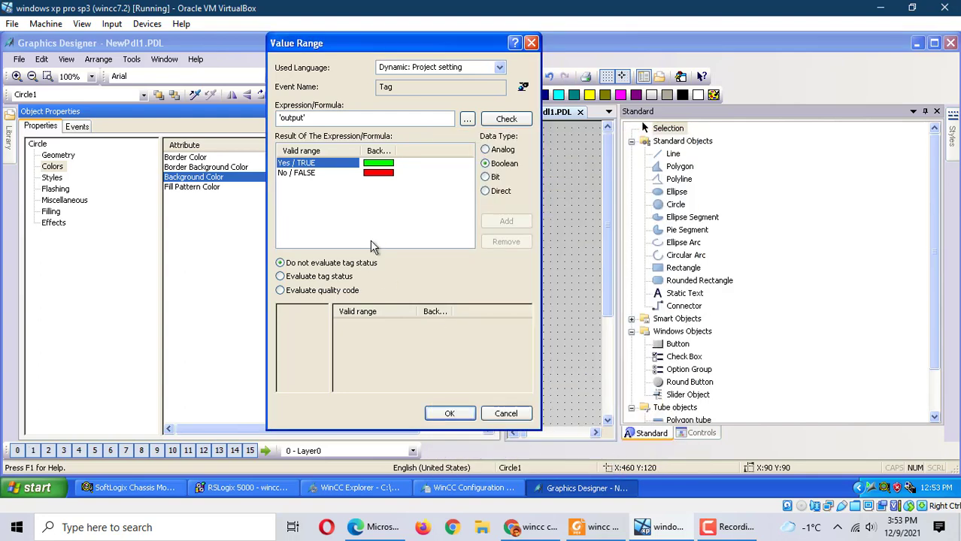
click(450, 414)
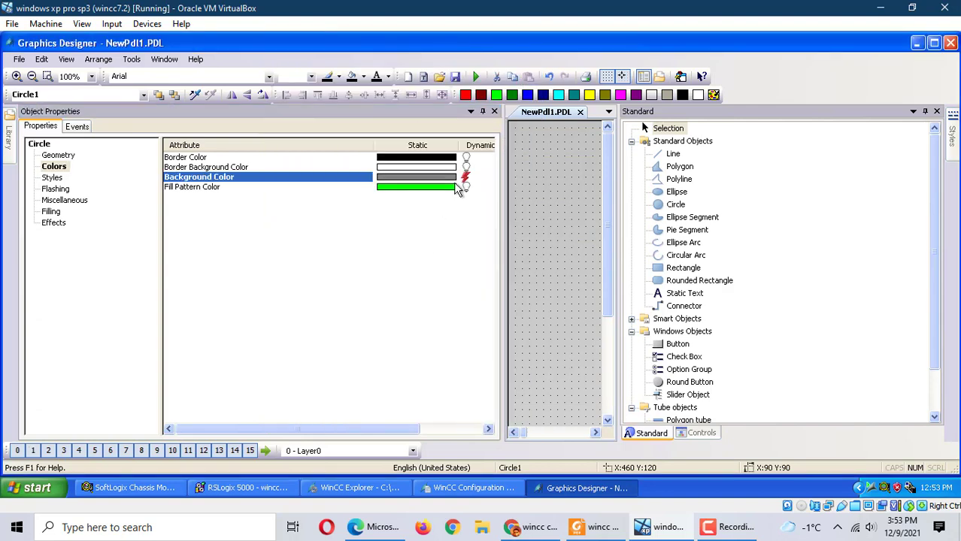
Save the NewPdl1 picture, close Object Properties and deselect the circle
click(454, 78)
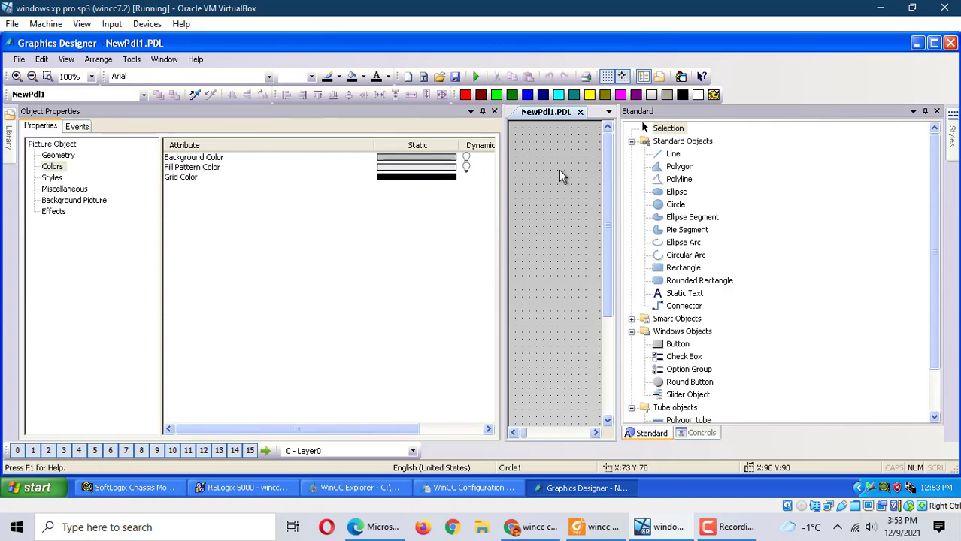
click(494, 111)
click(477, 242)
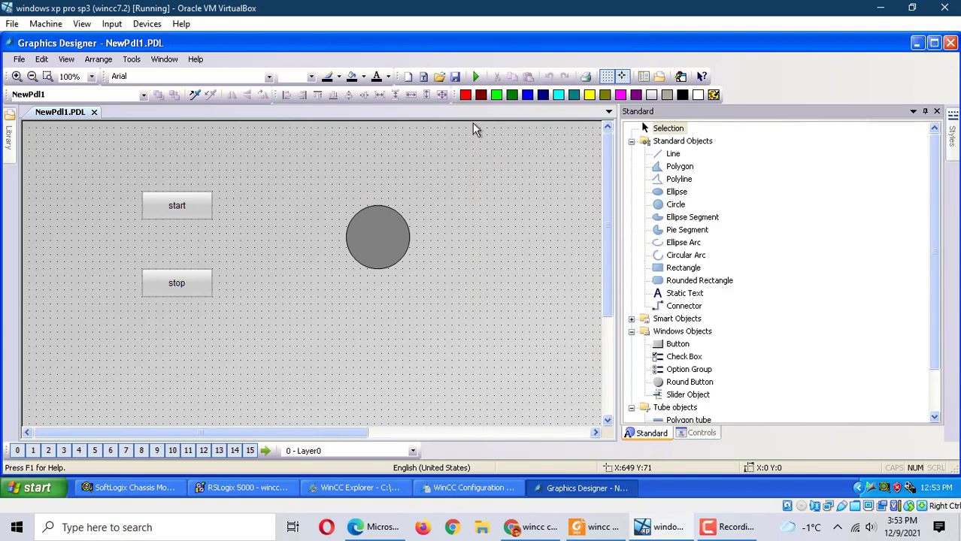
View the MainRoutine ladder in RSLogix 5000, then return to Graphics Designer
click(235, 497)
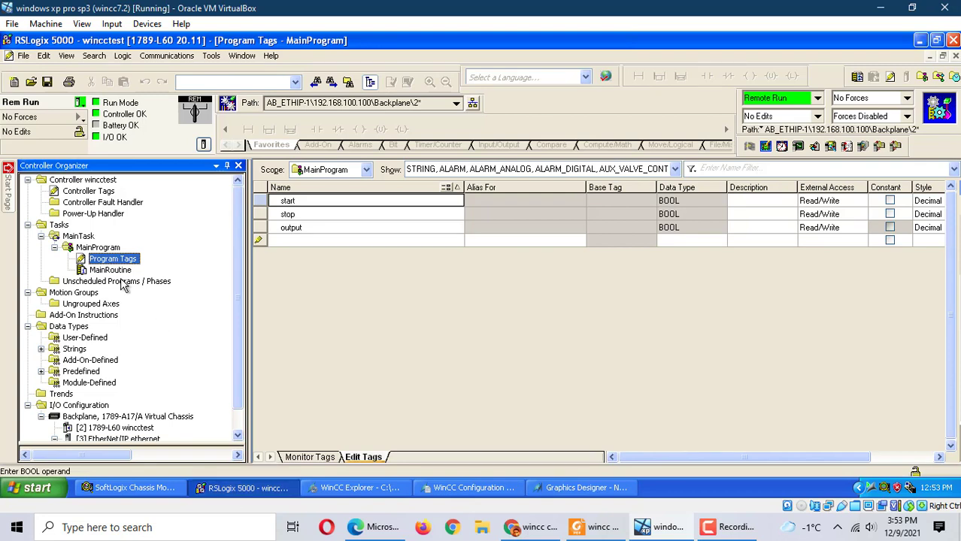
double_click(112, 271)
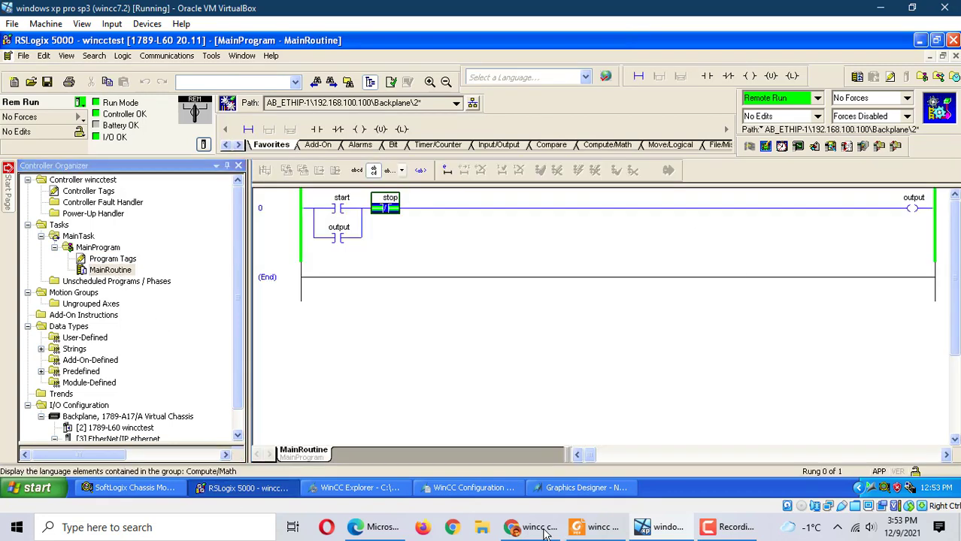
click(563, 497)
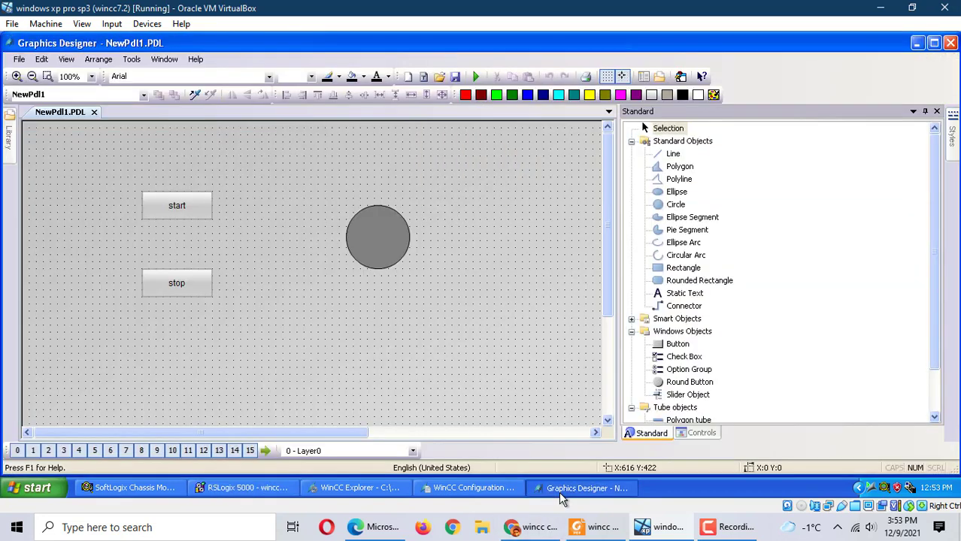
Activate runtime and press start, stop, start to see the circle turn green, red, green
click(476, 77)
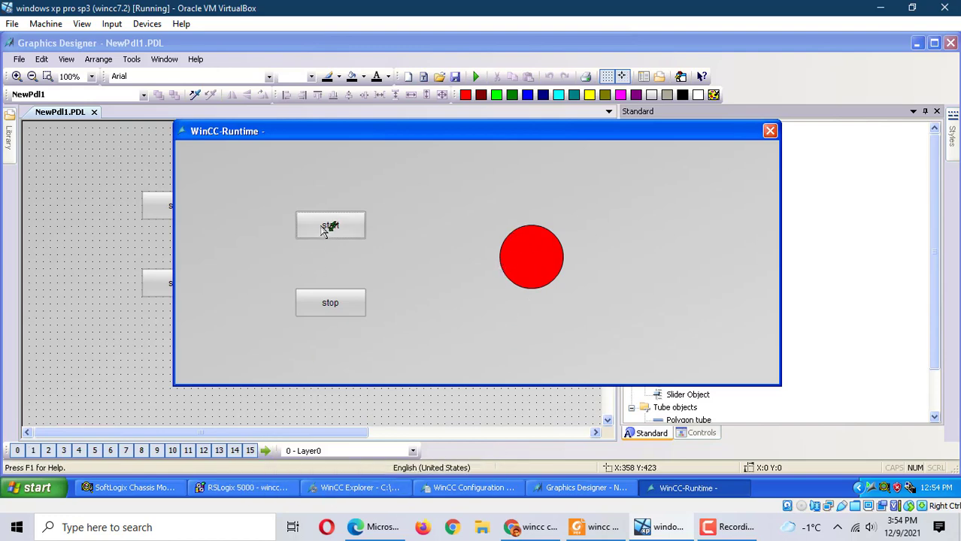
click(324, 228)
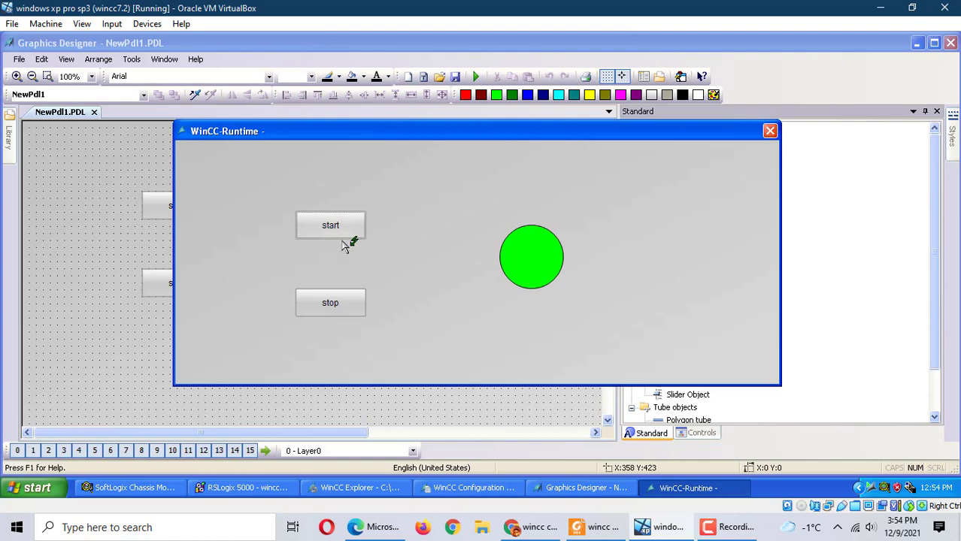
click(336, 308)
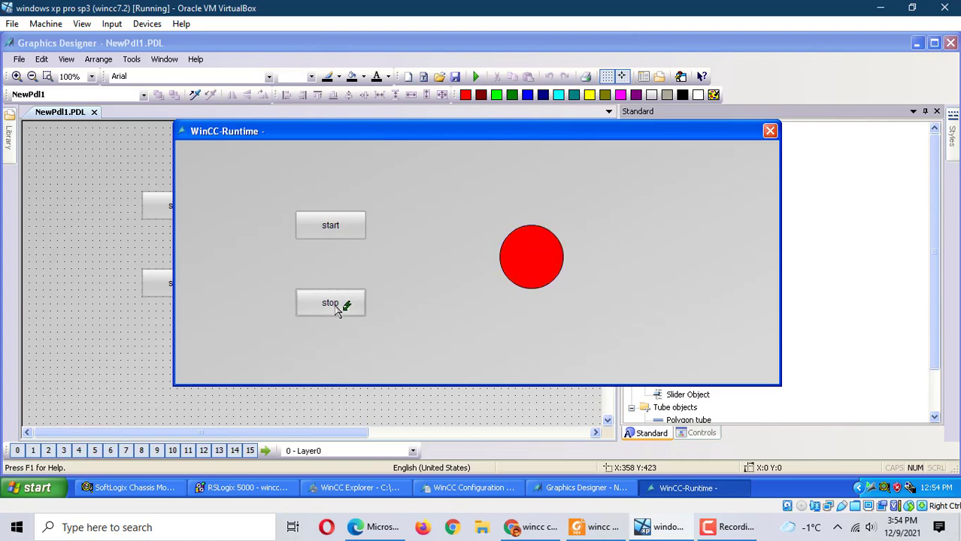
click(325, 234)
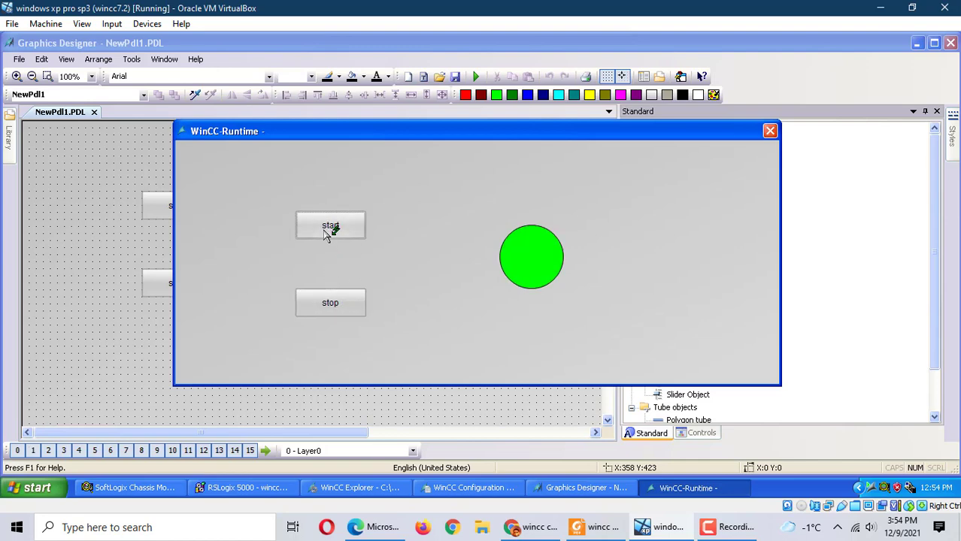
Place the runtime window beside the ladder and toggle start/stop while watching the output rung
click(252, 488)
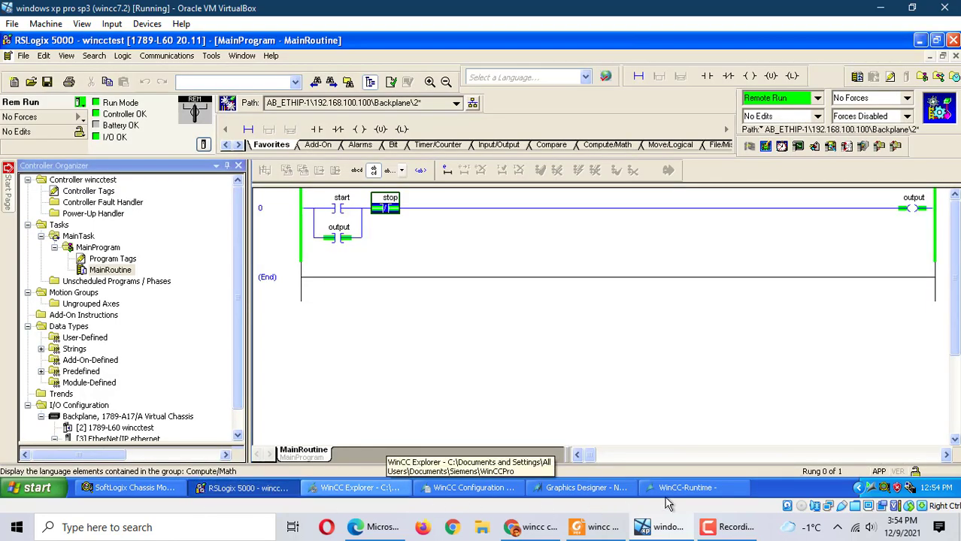
click(681, 488)
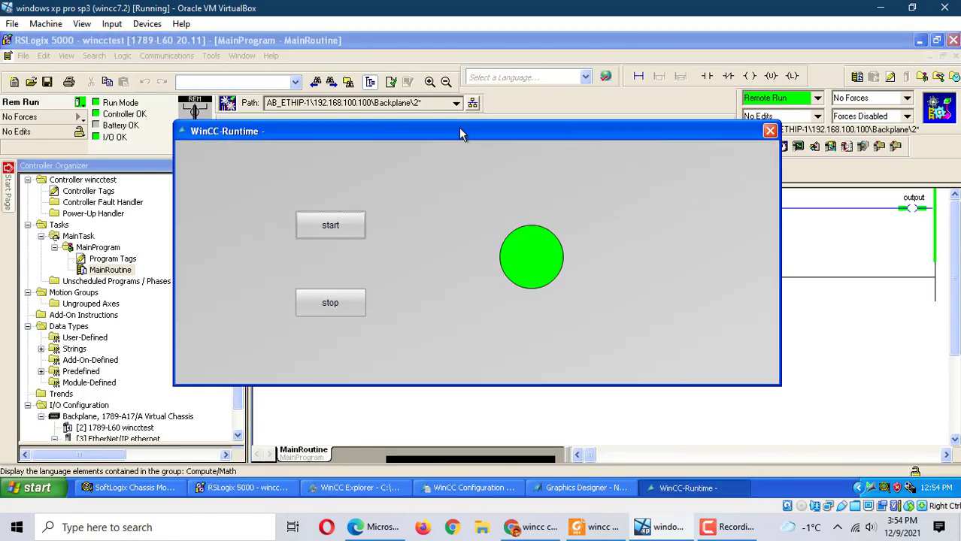
drag(459, 127, 619, 253)
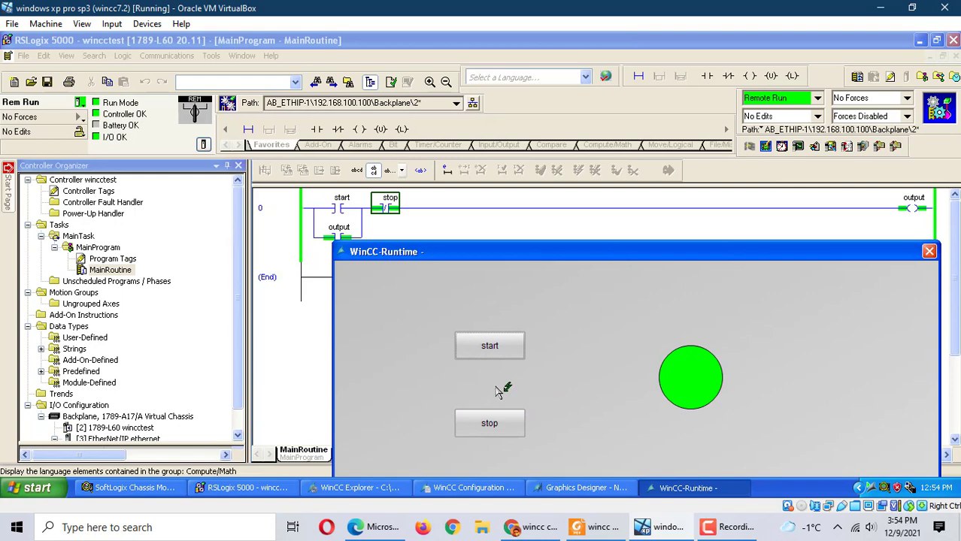
click(491, 350)
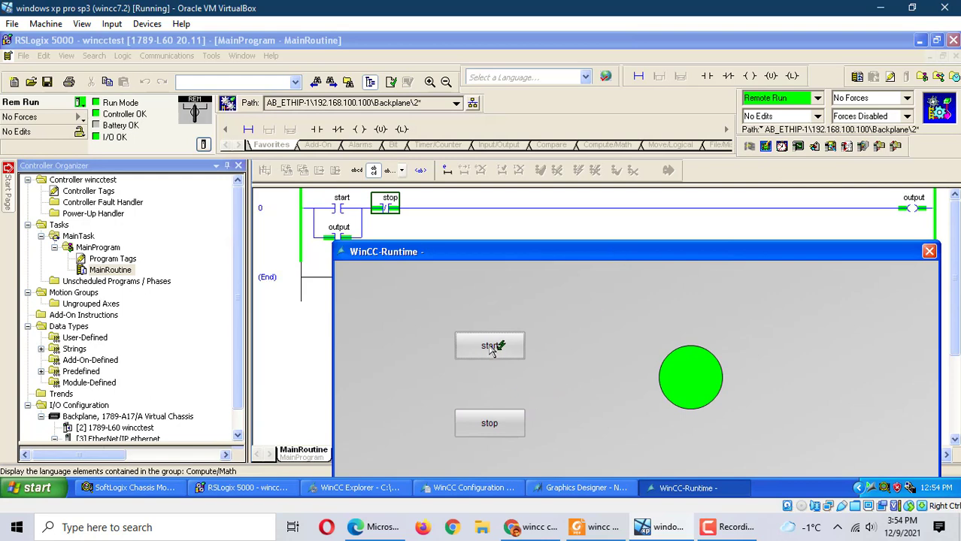
click(498, 432)
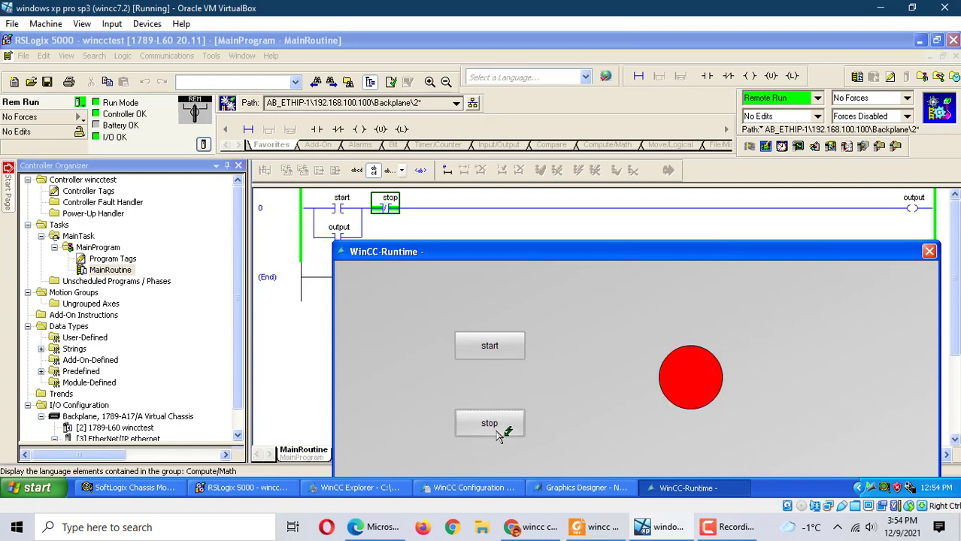
click(487, 349)
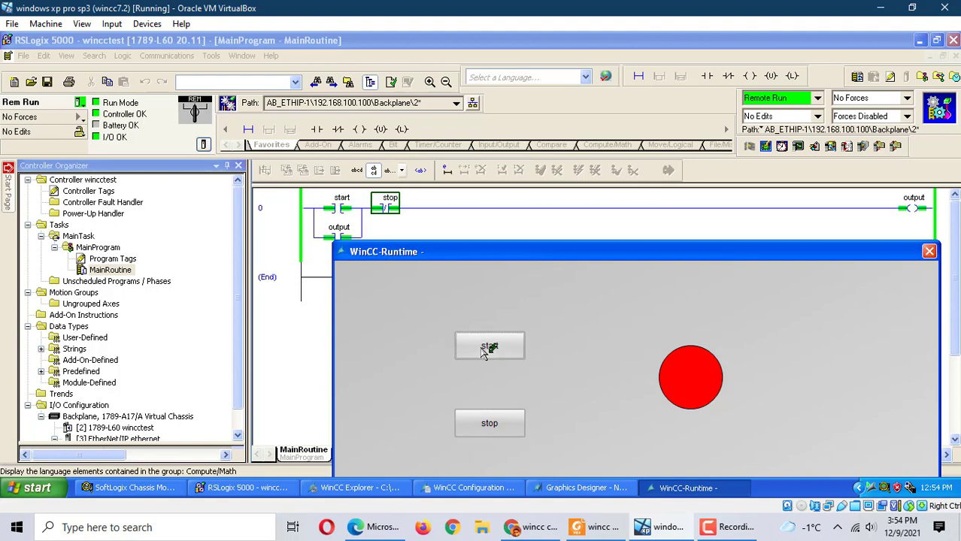
Stop the output, close the runtime picture and restore the virtual machine window
click(505, 427)
click(508, 346)
click(930, 258)
mouse_move(726, 527)
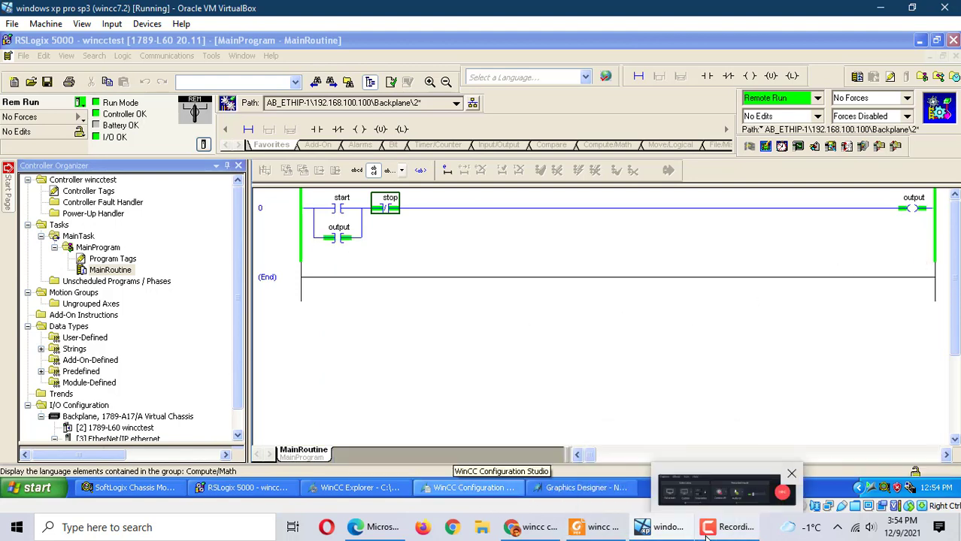
mouse_move(662, 527)
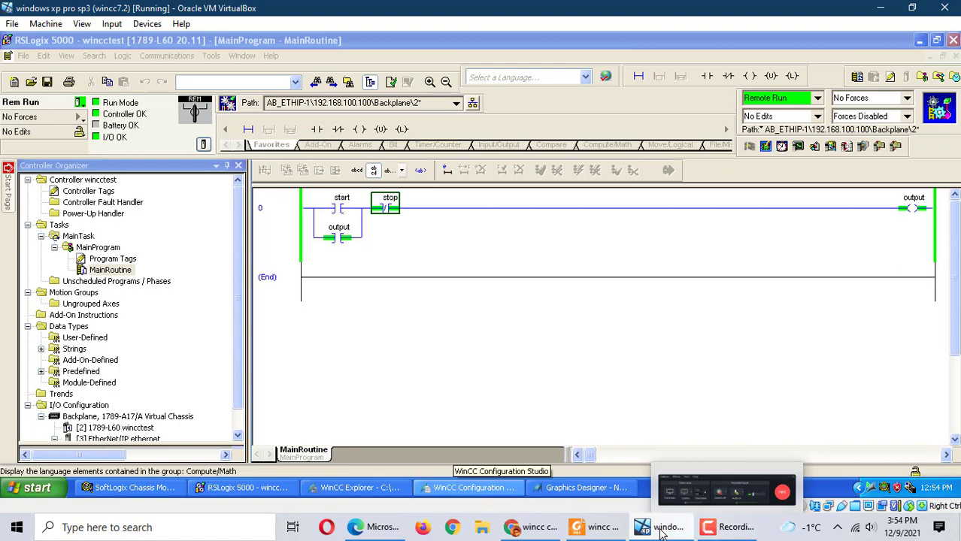
click(661, 530)
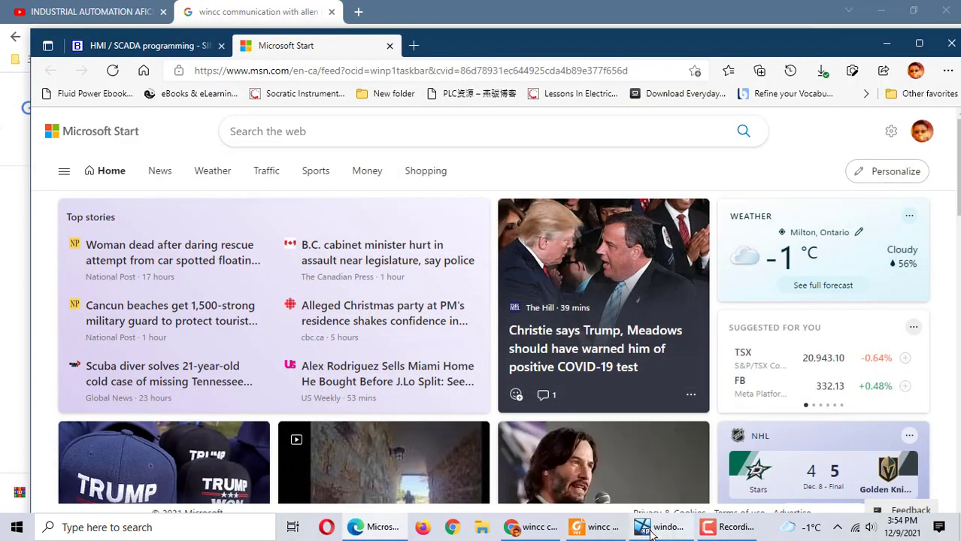
click(661, 530)
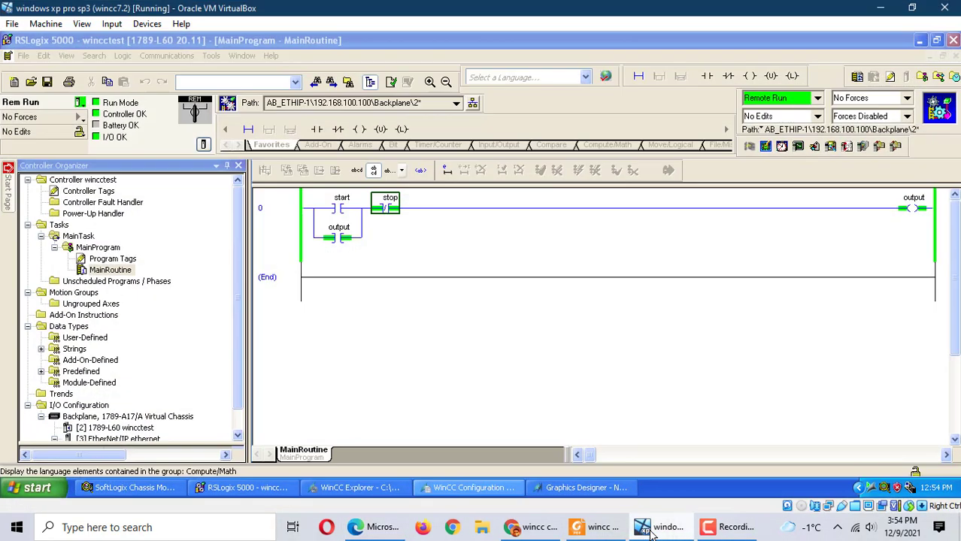
Narrow Group and widen Address to show MainProgram:start, MainProgram:stop and MainProgram:output
click(468, 489)
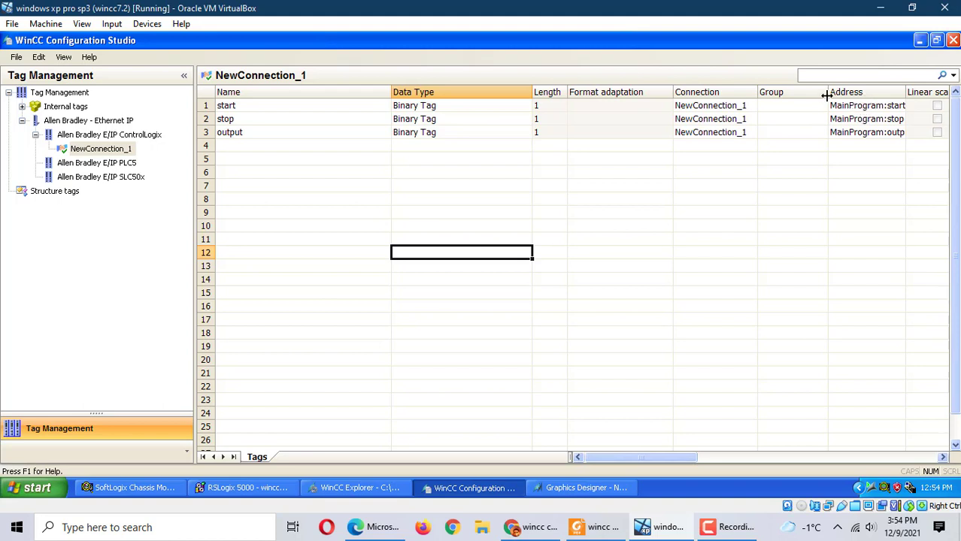
drag(826, 95, 790, 91)
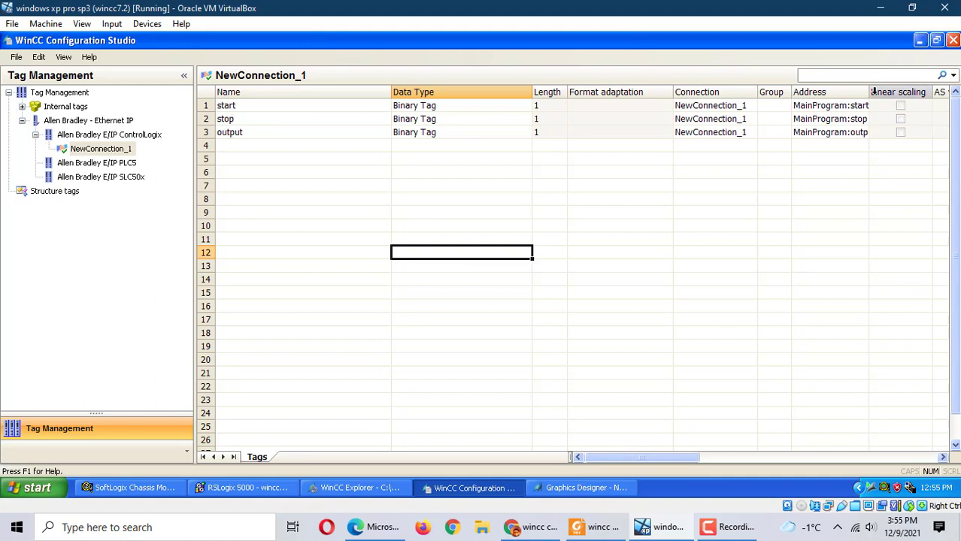
drag(865, 92, 896, 148)
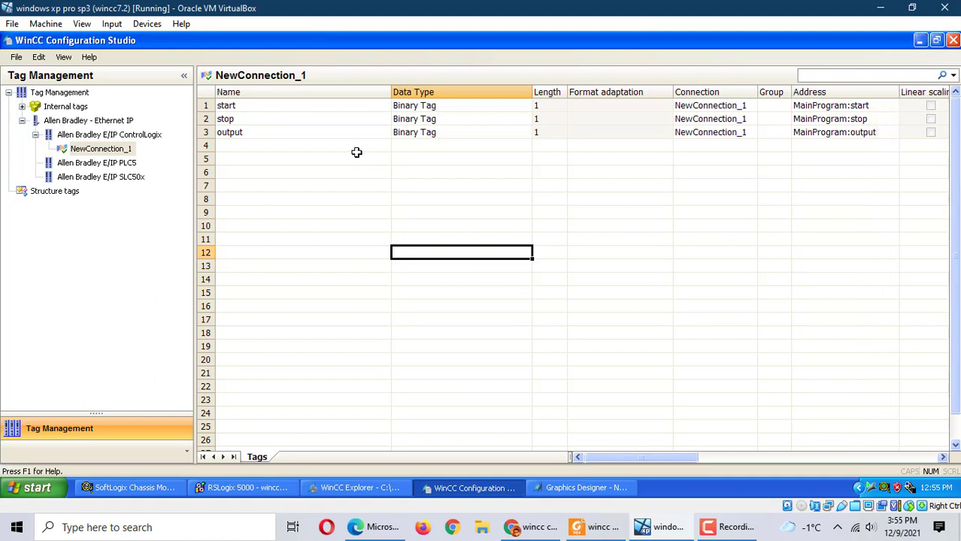